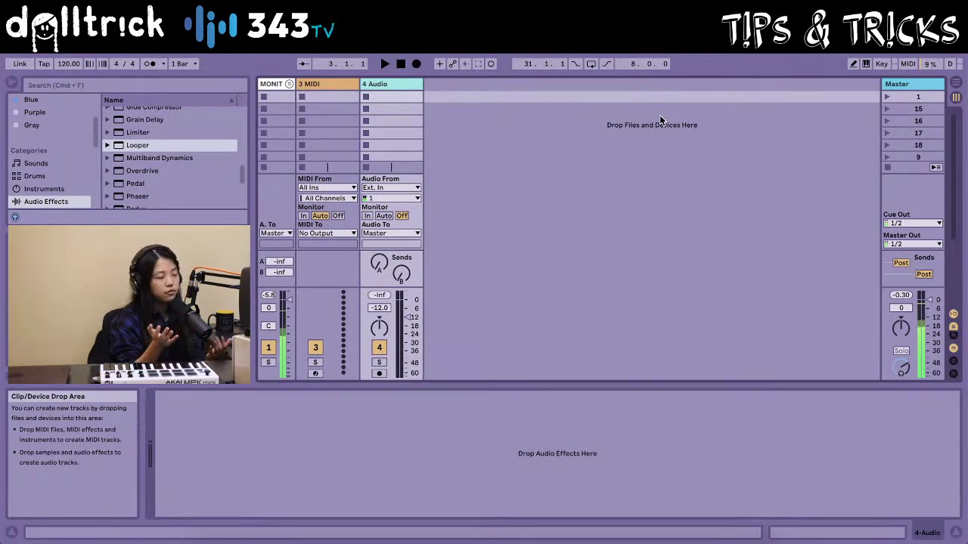
Rename the first MIDI track to Drums
left_click(335, 84)
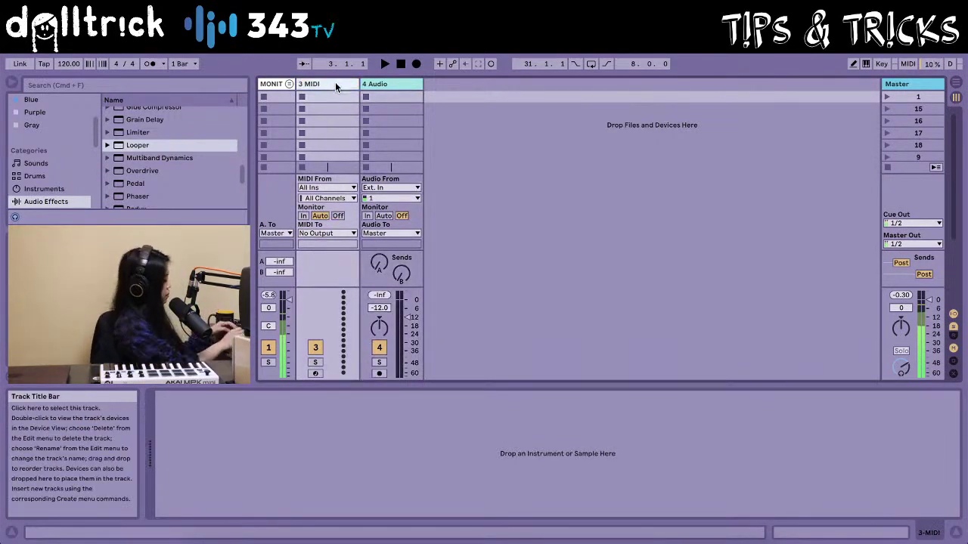
key("super+r")
type("Drums")
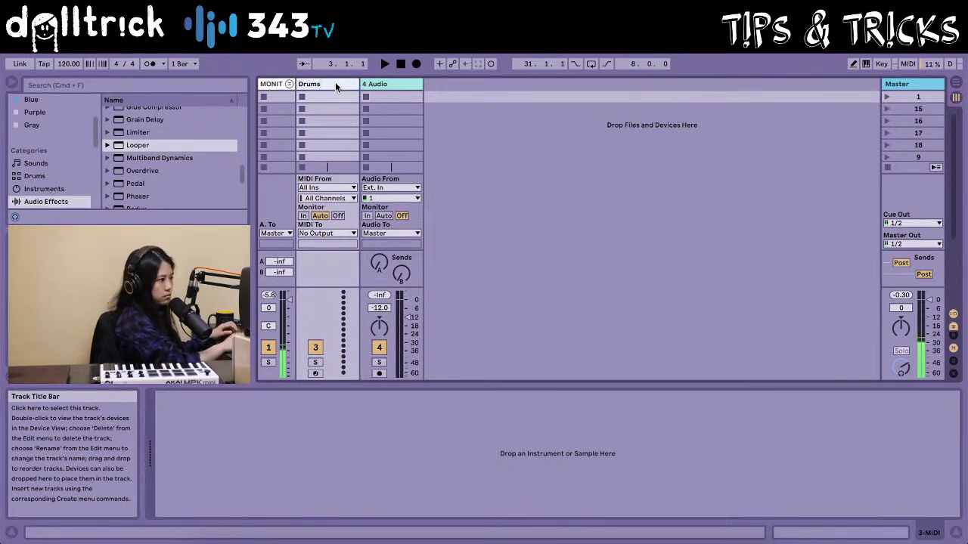
key("Return")
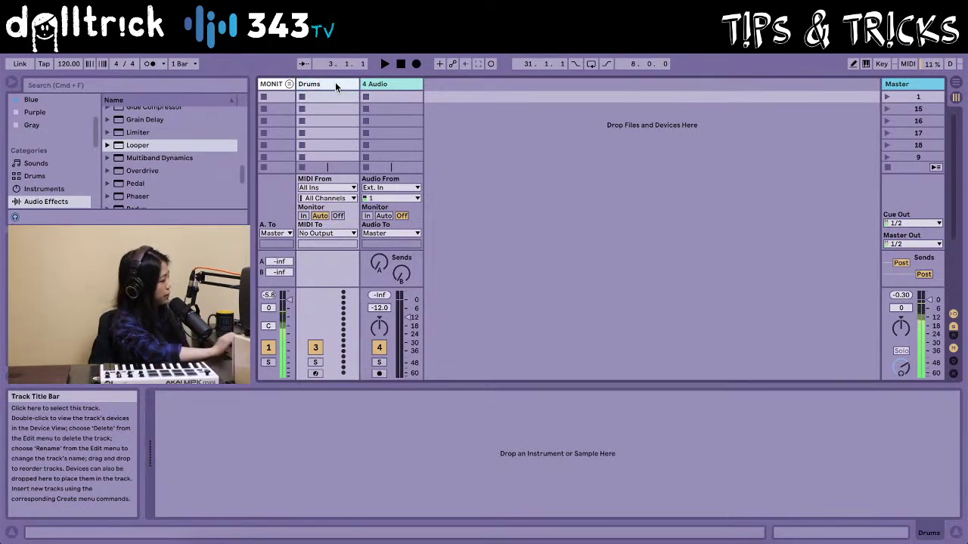
Insert a new MIDI track after Drums and name it Bass
key("super+shift+t")
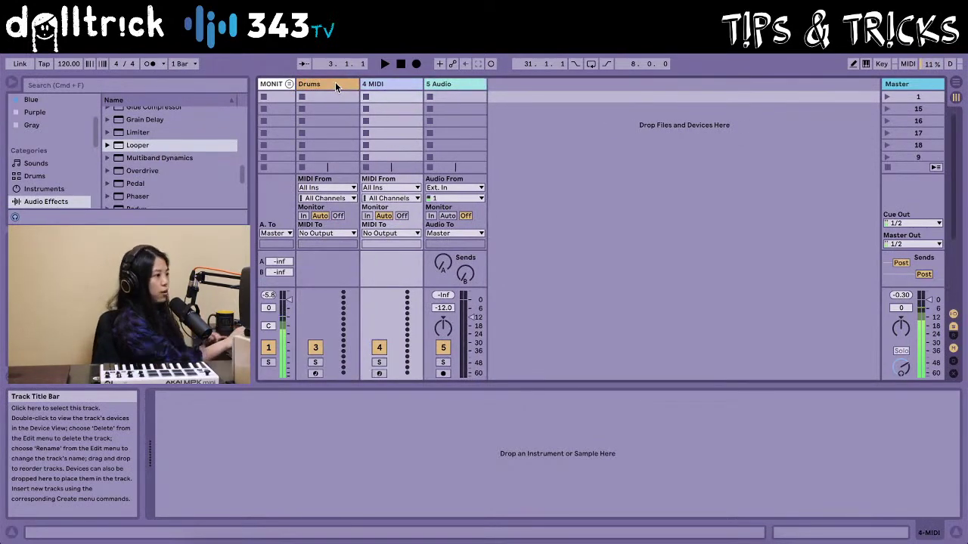
left_click(382, 84)
type("Bass")
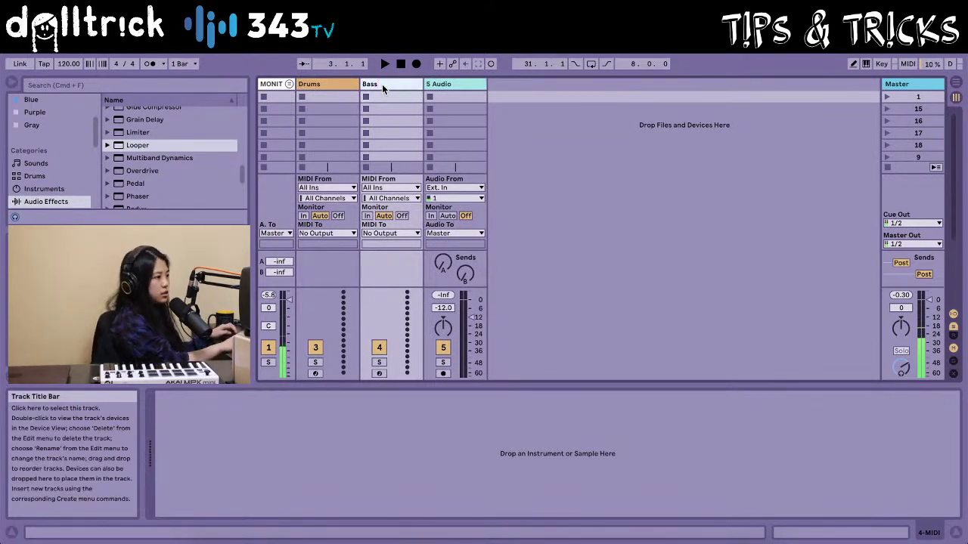
key("Return")
Colour the Drums track dark orange and the Bass track dark blue
right_click(318, 84)
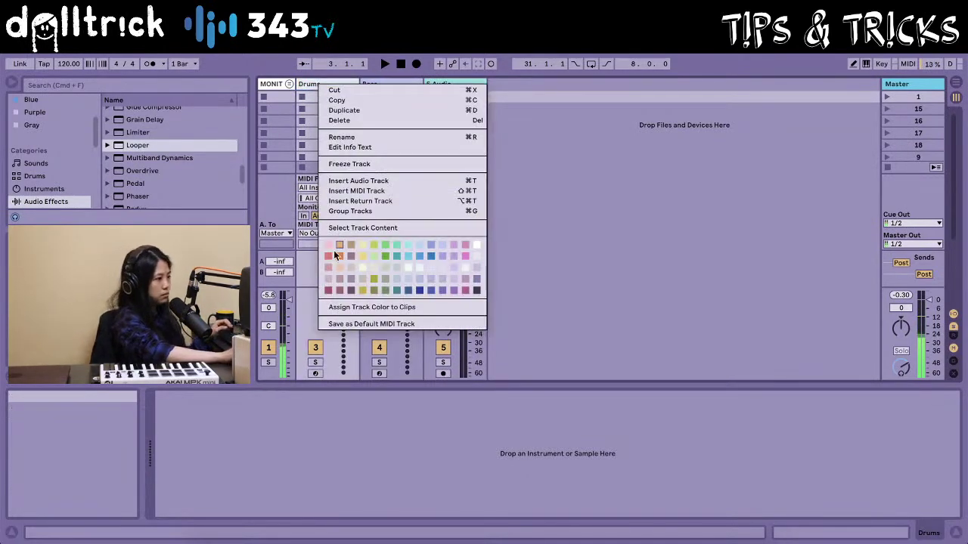
key("Escape")
right_click(380, 85)
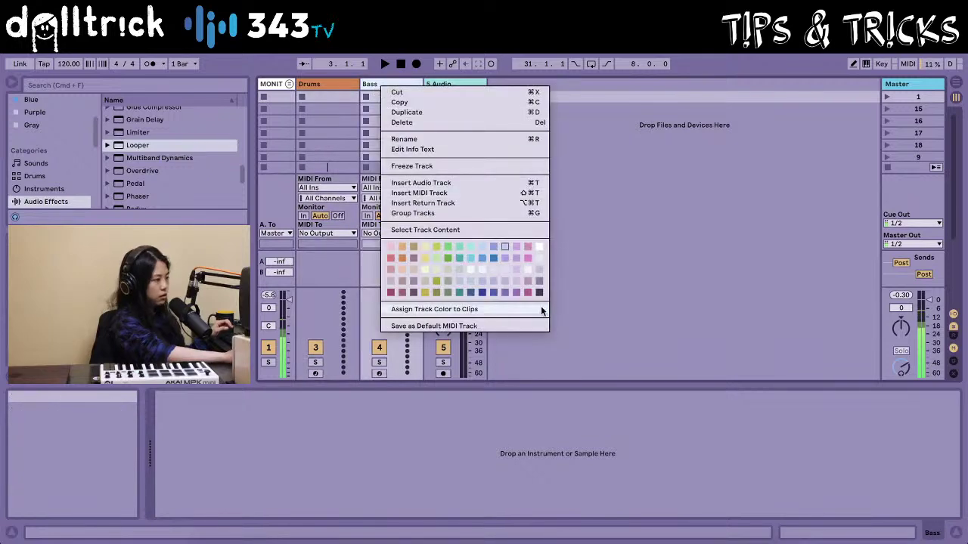
left_click(481, 293)
Insert a new MIDI track after Bass, name it Chords and colour it purple
left_click(380, 84)
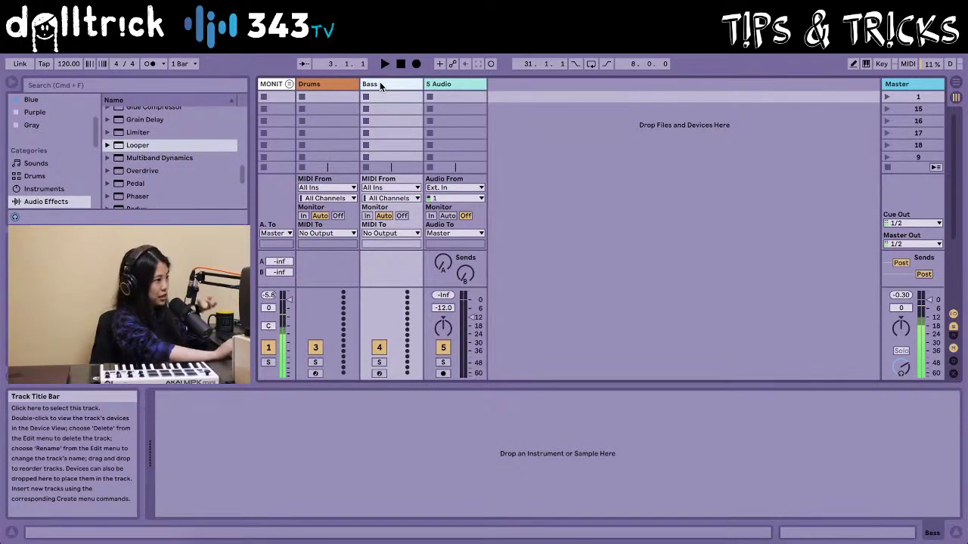
key("super+shift+t")
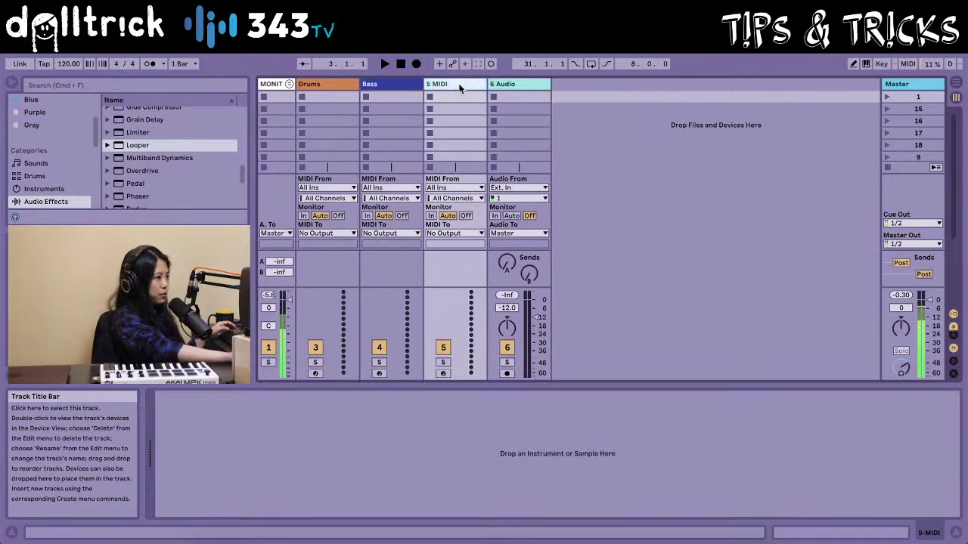
type("Chord")
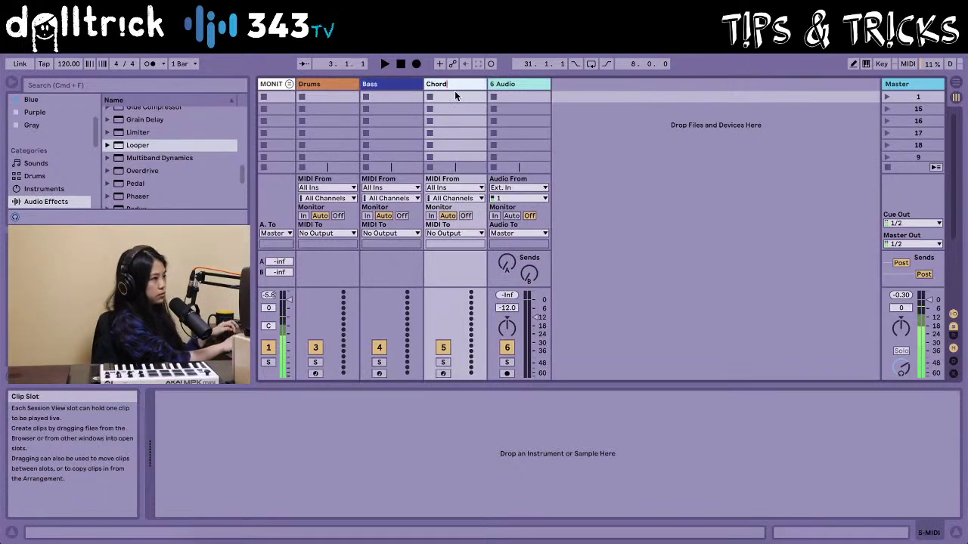
type("s")
key("Return")
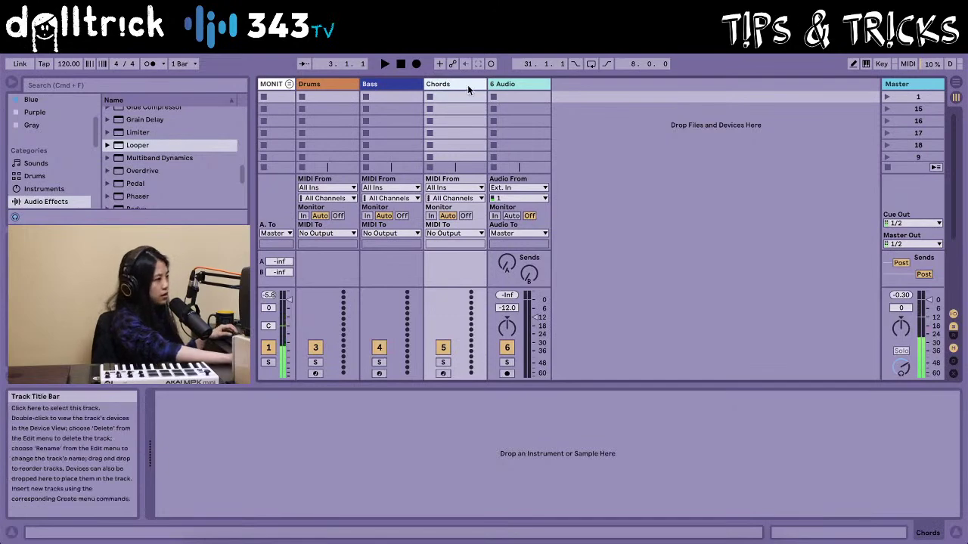
right_click(467, 88)
left_click(513, 125)
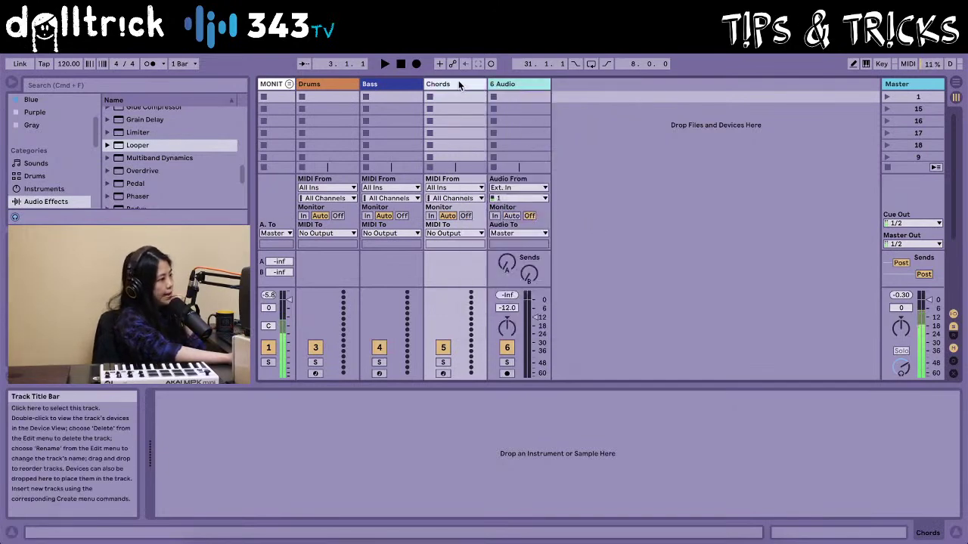
Insert a new MIDI track after Chords, colour it pink and name it Melody
key("super+shift+t")
right_click(526, 85)
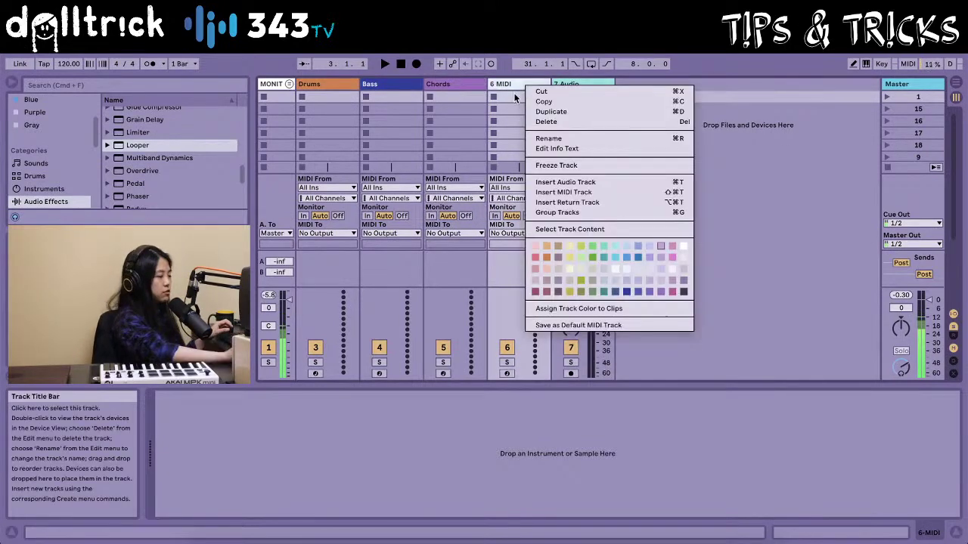
left_click(672, 257)
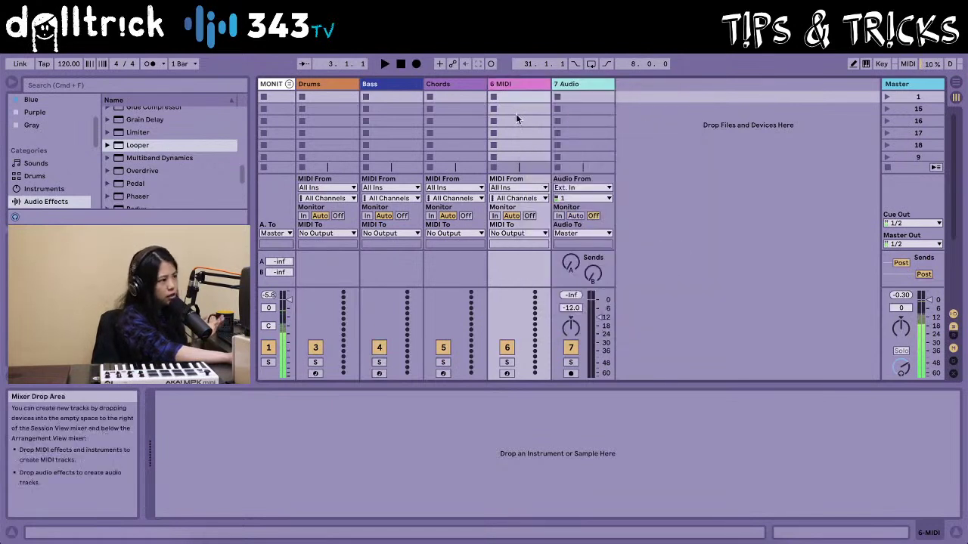
right_click(502, 85)
key("Escape")
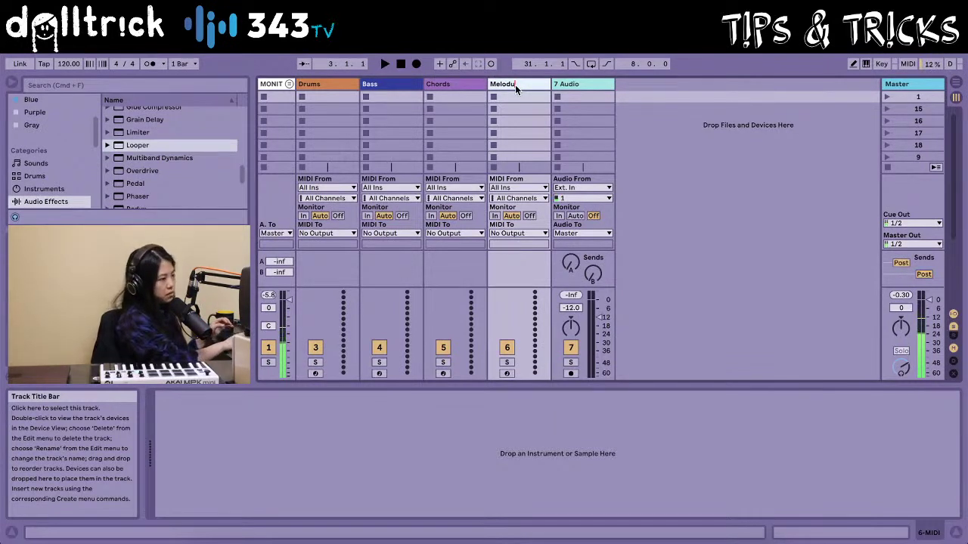
type("dy")
key("Return")
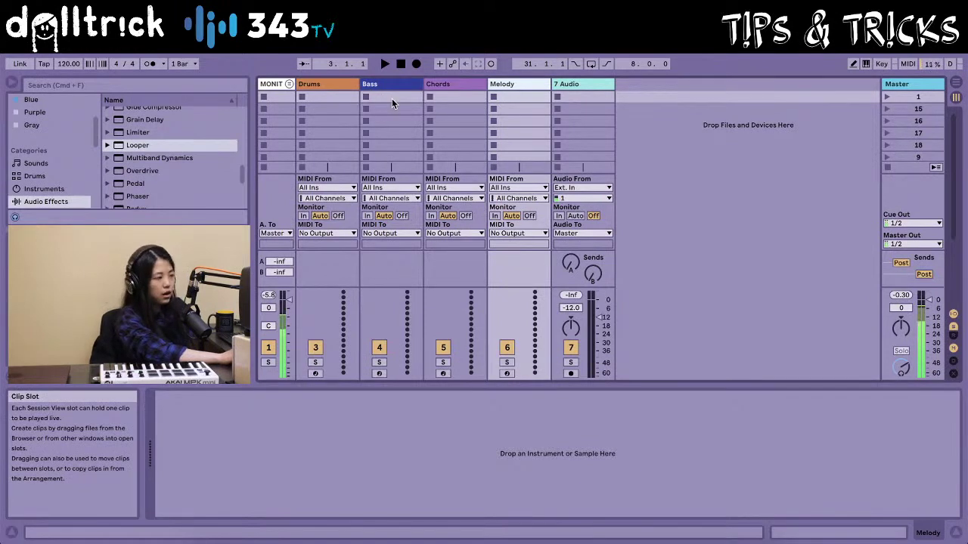
Create an empty MIDI clip in the first slot of the Chords track and set its loop length to 4 bars
double_click(444, 96)
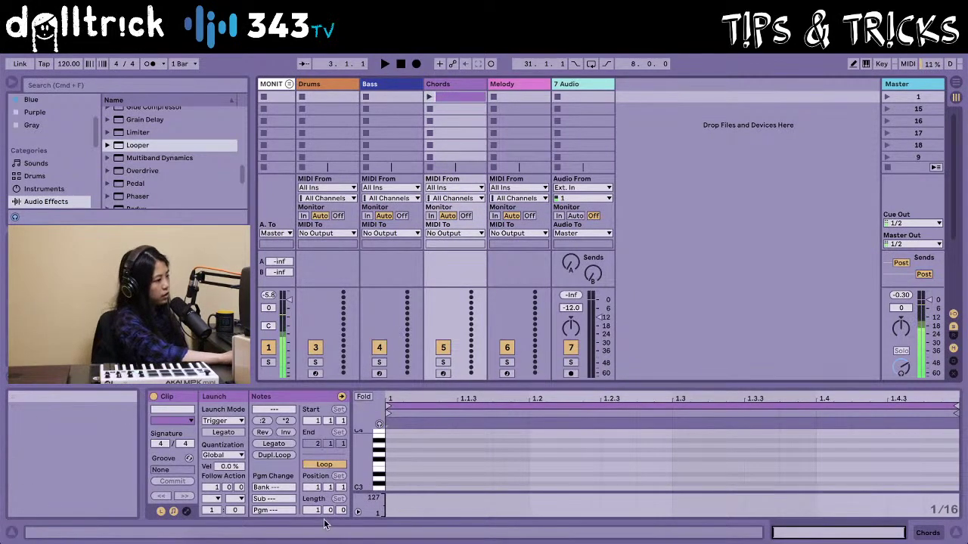
left_click_drag(317, 510, 315, 498)
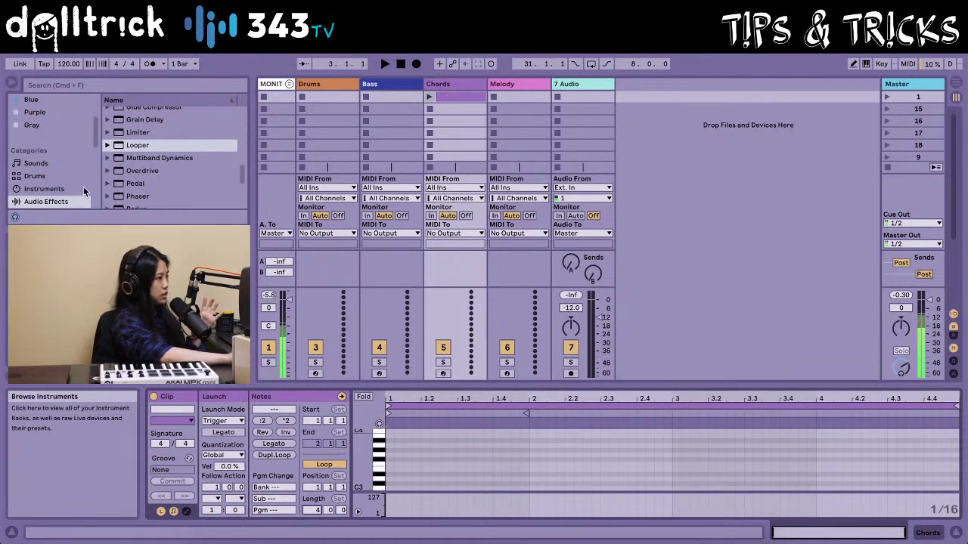
Browse the built-in instruments and look through the preset folders of Electric
scroll(51, 193, "down", 5)
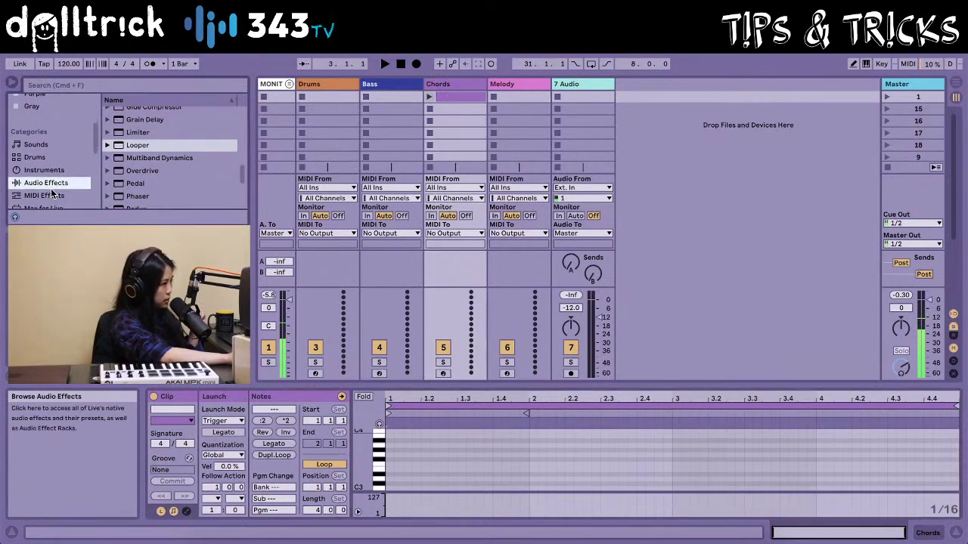
scroll(51, 188, "up", 3)
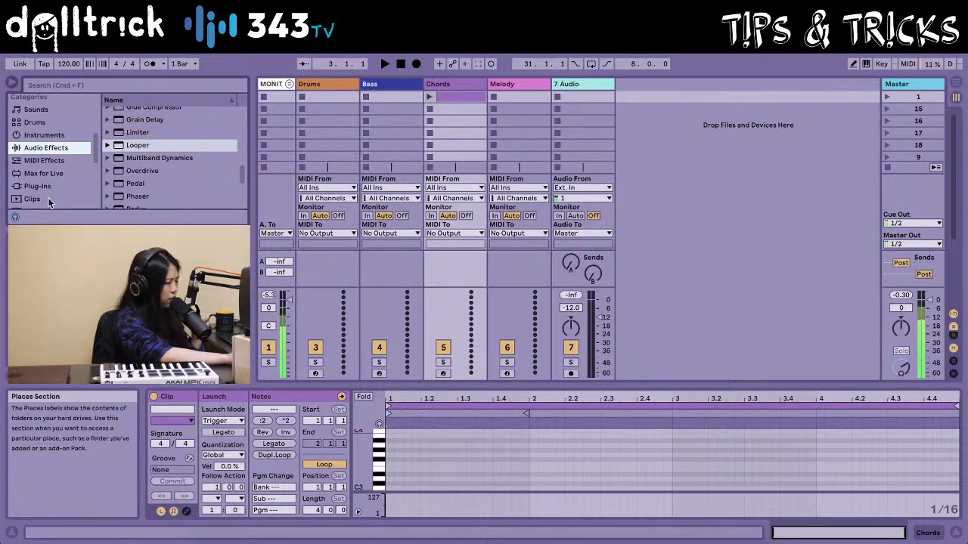
left_click(39, 136)
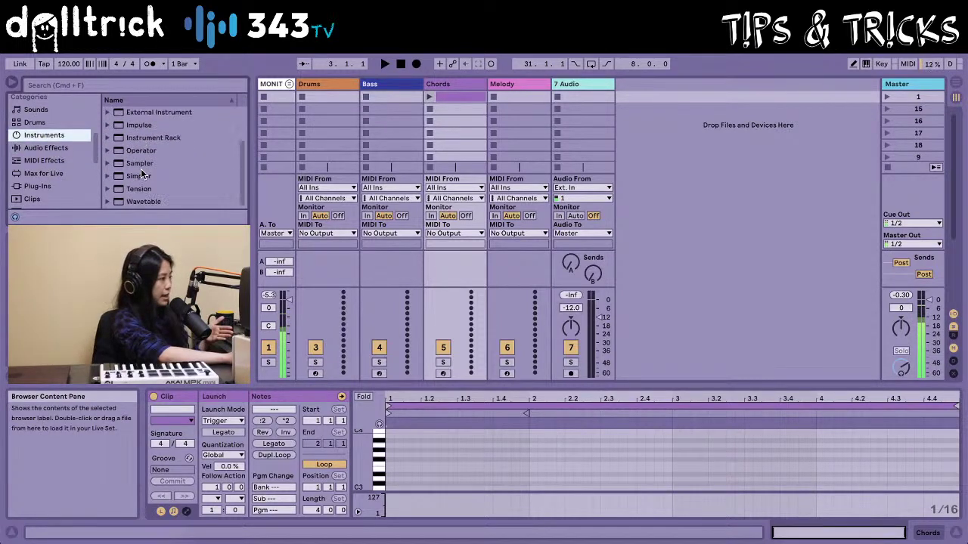
scroll(141, 174, "down", 2)
scroll(136, 162, "up", 1)
left_click(109, 126)
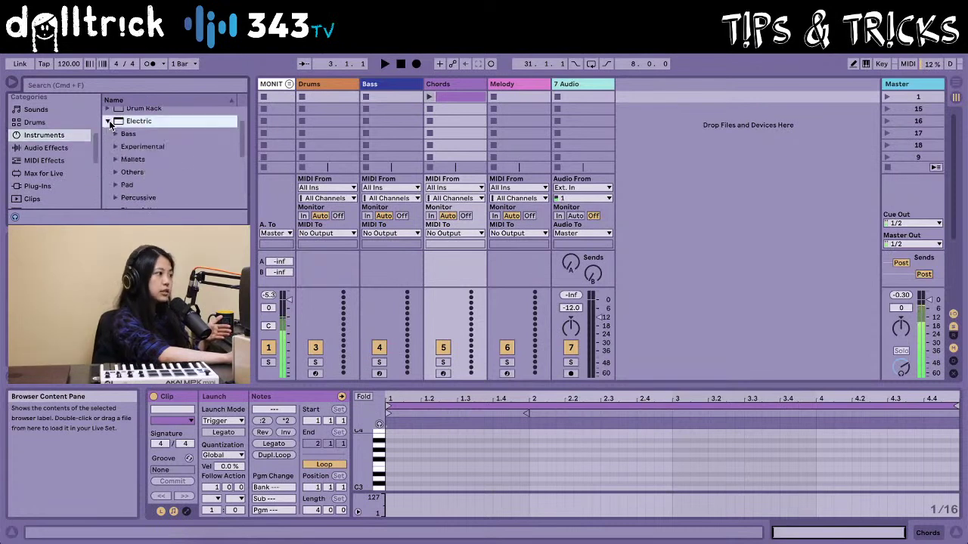
scroll(128, 173, "down", 1)
scroll(130, 176, "down", 1)
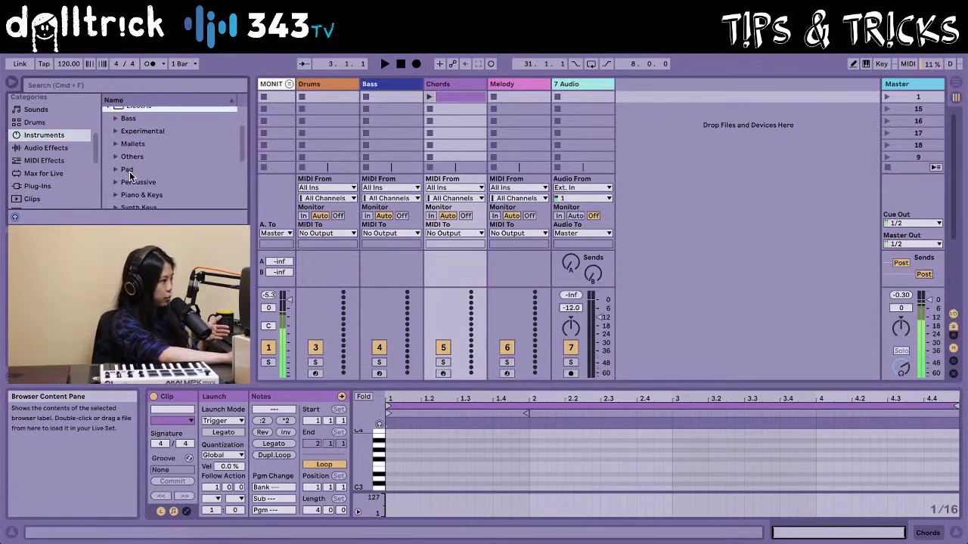
scroll(57, 149, "up", 3)
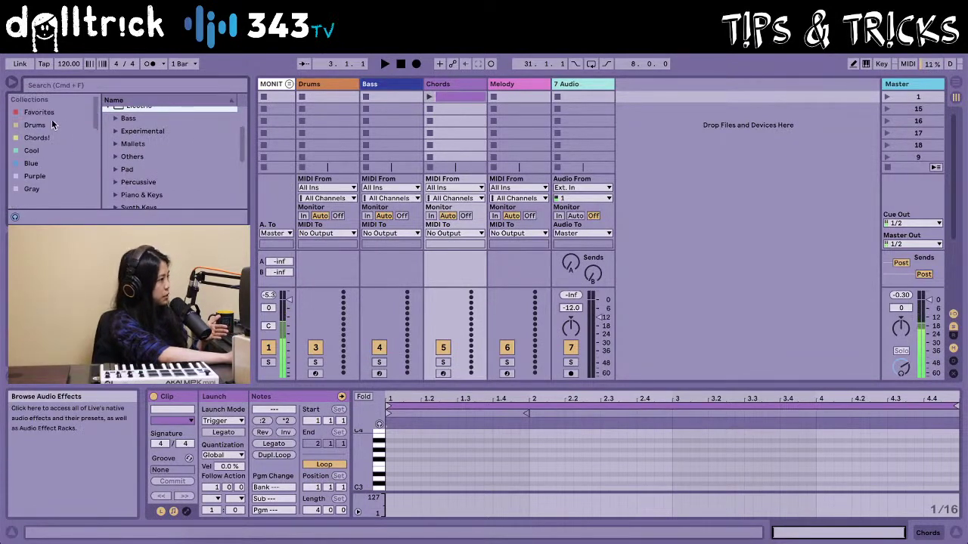
Load the EP Faceplant.adg rack from the Purple collection onto the Chords track
left_click(39, 177)
left_click_drag(145, 151, 458, 119)
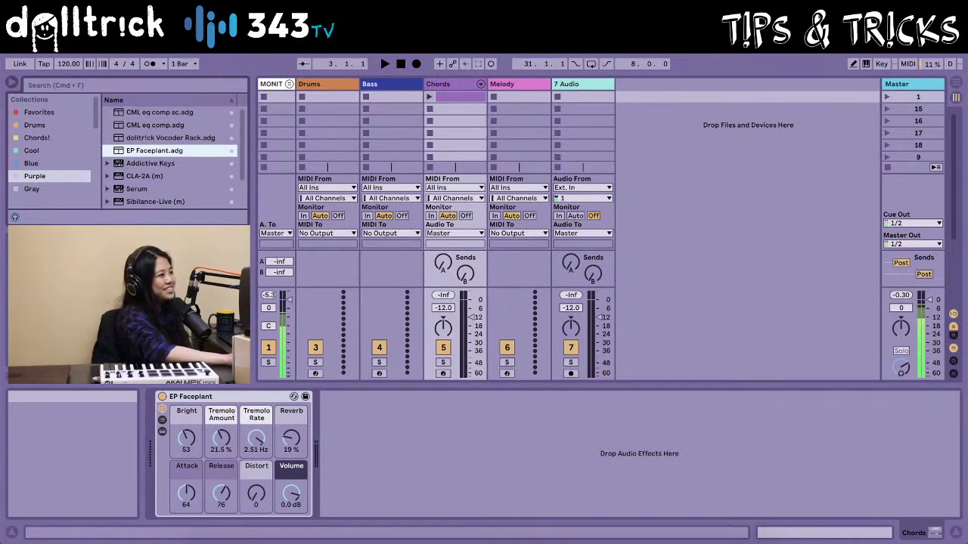
Check the control surface and MIDI port settings for the MPKmini2 in the Link/MIDI preferences
key("super+comma")
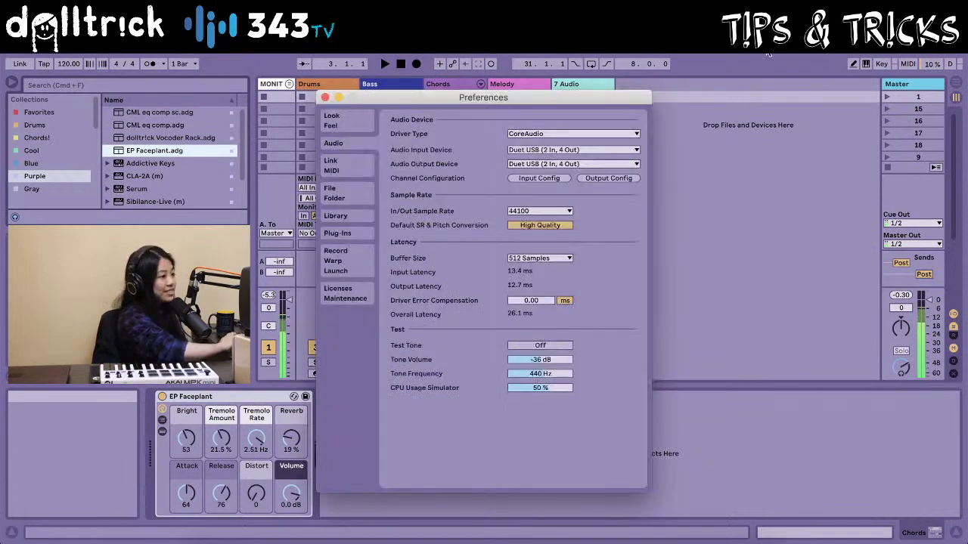
left_click(357, 168)
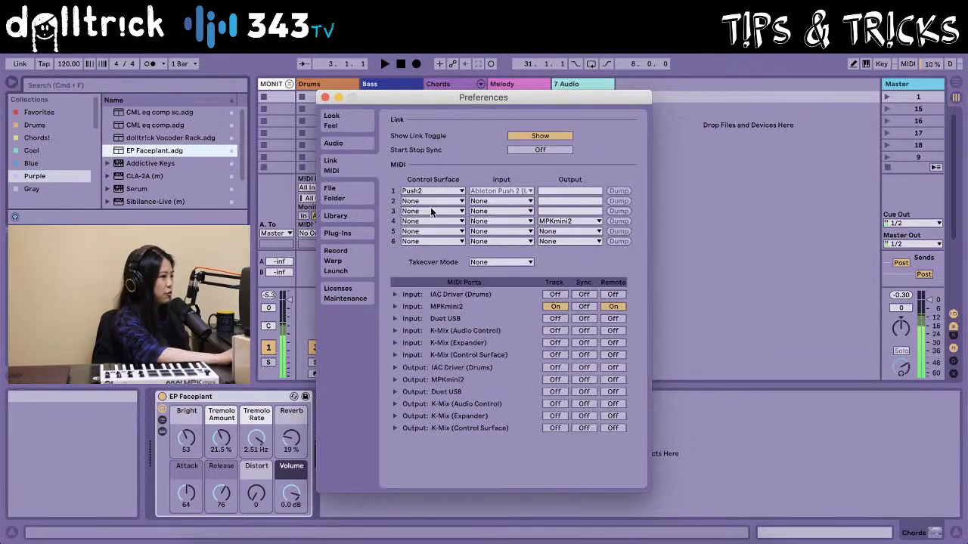
left_click(323, 98)
Arm the Chords track for recording, then recheck its MIDI input source and the MIDI port preferences
left_click(444, 374)
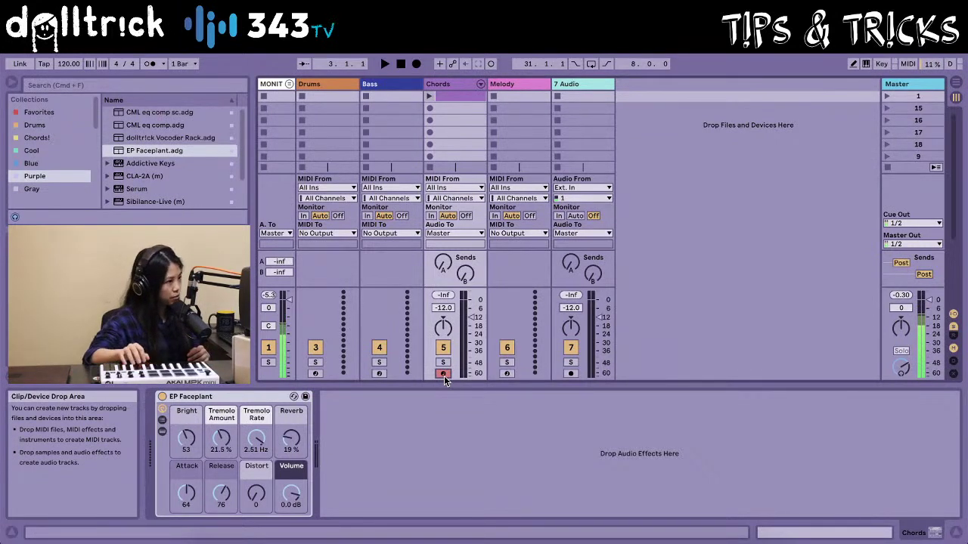
left_click(463, 187)
left_click(463, 187)
key("super+comma")
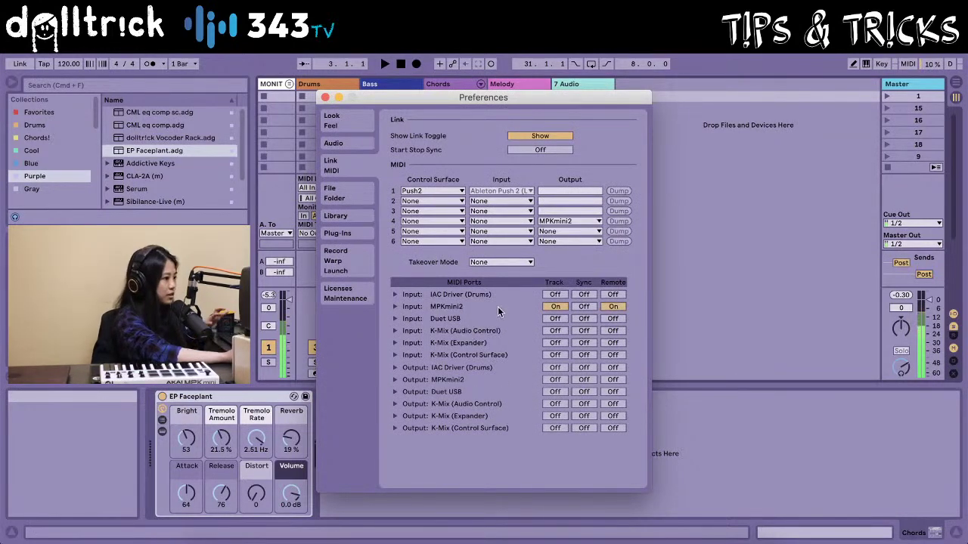
key("Escape")
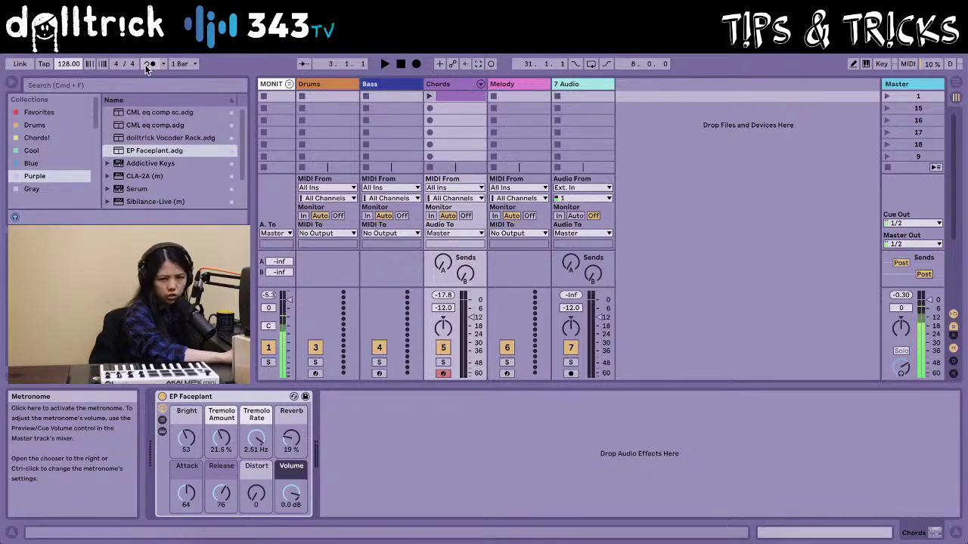
Turn on the metronome and adjust the preview volume to about -7.6 dB during a short playback
left_click(149, 64)
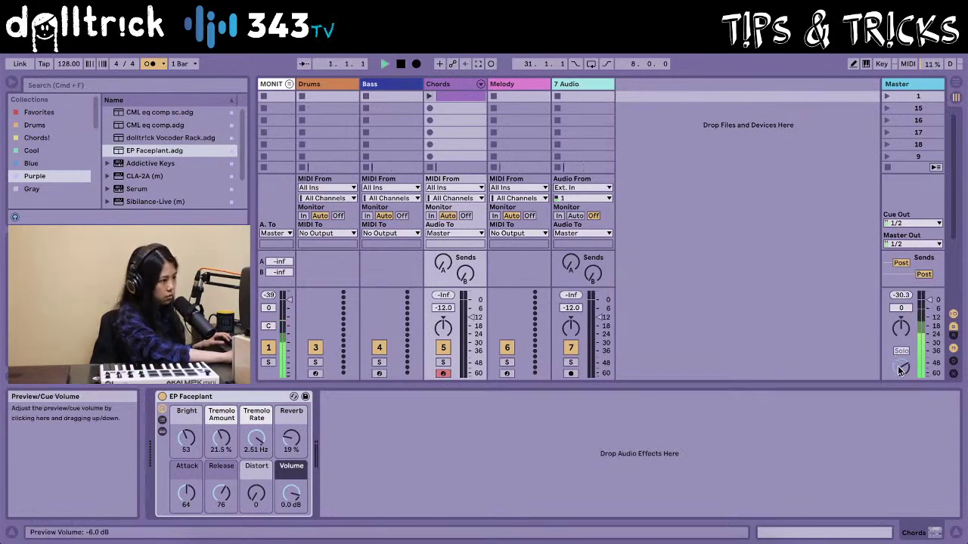
key("space")
mouse_move(902, 375)
left_mouse_down()
mouse_move(902, 400)
mouse_move(901, 372)
left_mouse_up()
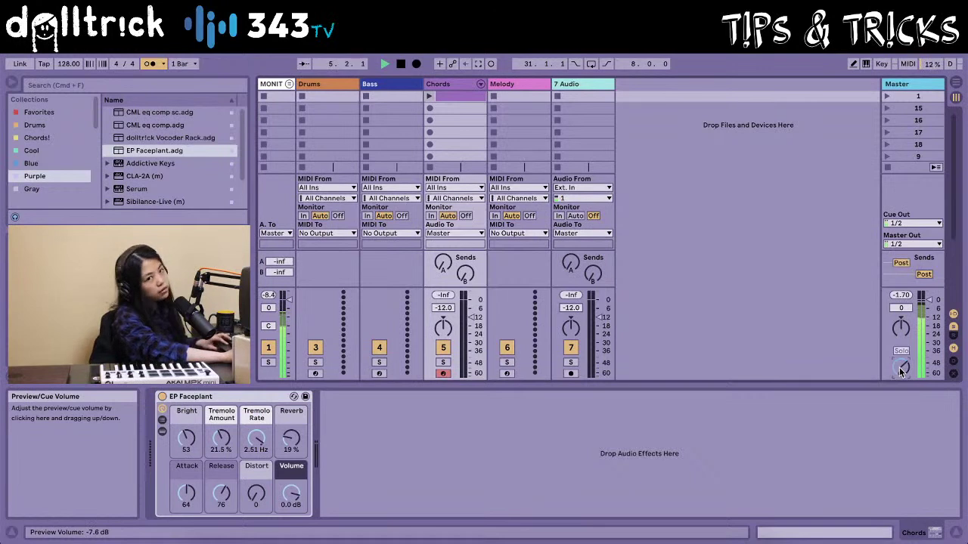
key("space")
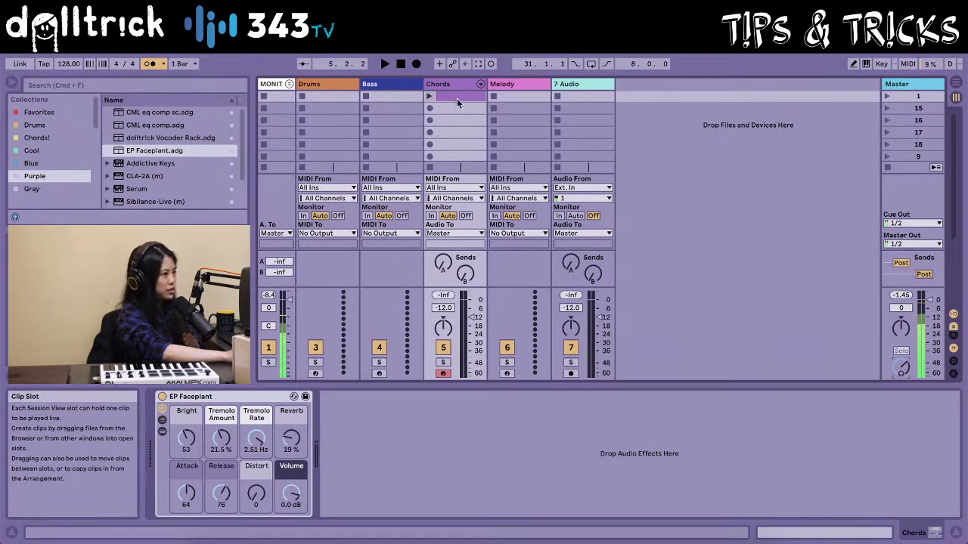
Delete the empty clip from the first slot of the Chords track and select the track
key("Delete")
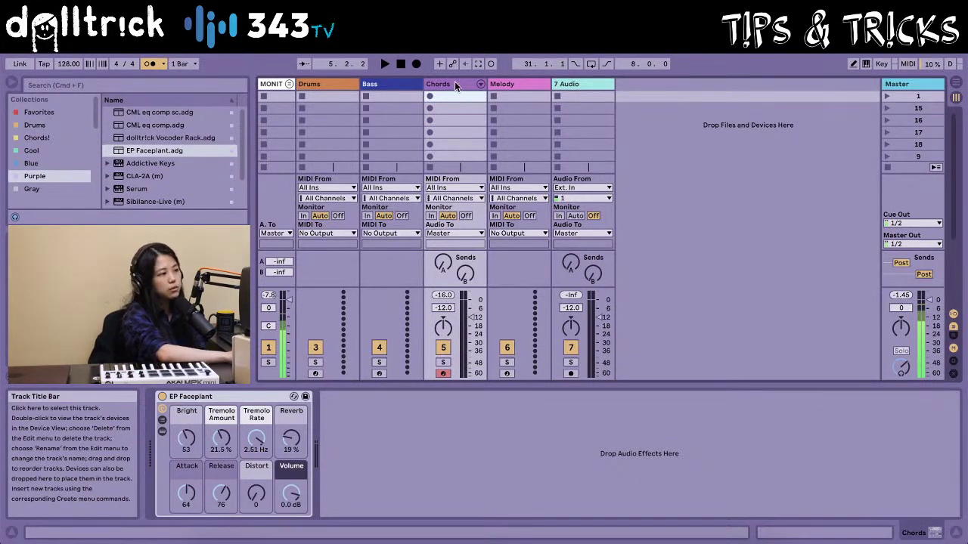
left_click(455, 82)
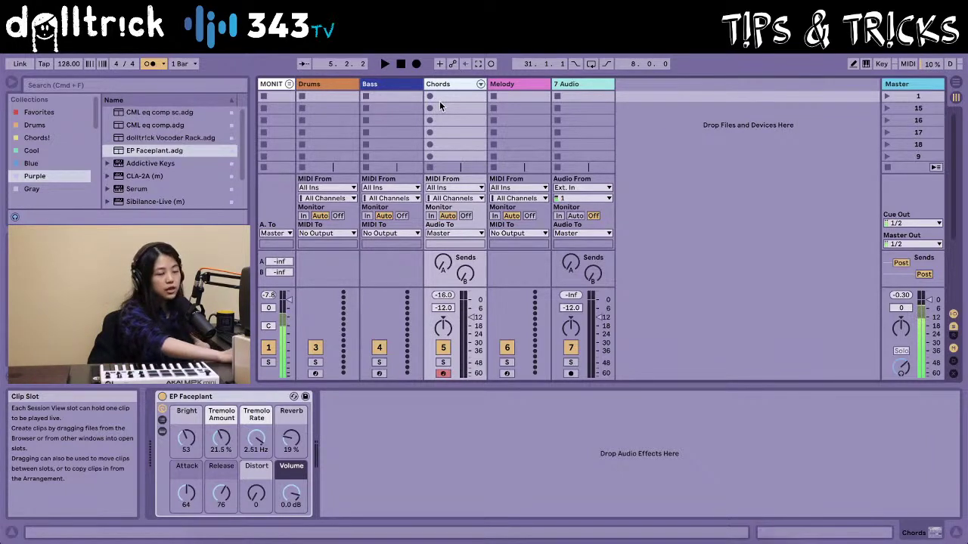
Re-arm the Chords track and record a four-bar chord clip into its first slot during playback, ending the take into a loop
left_click(443, 375)
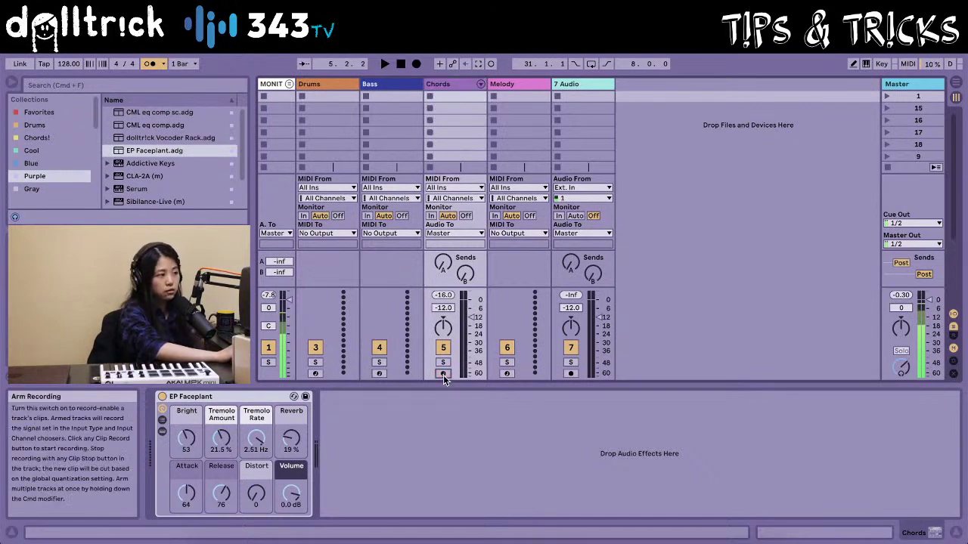
left_click(443, 374)
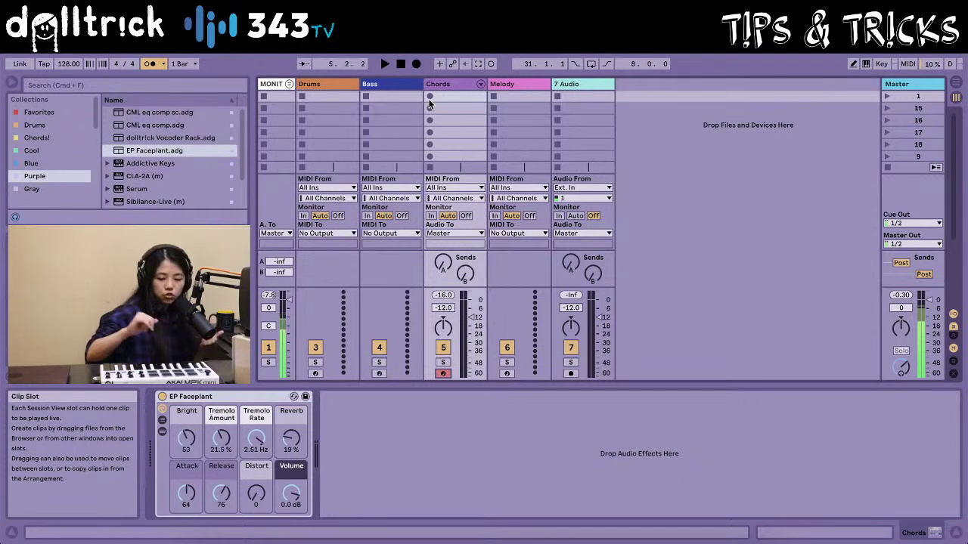
key("space")
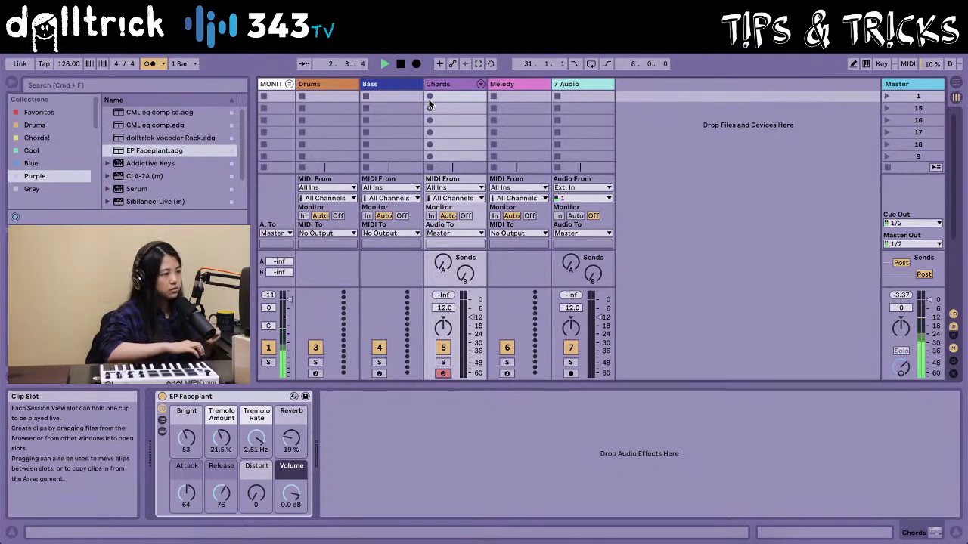
left_click(429, 96)
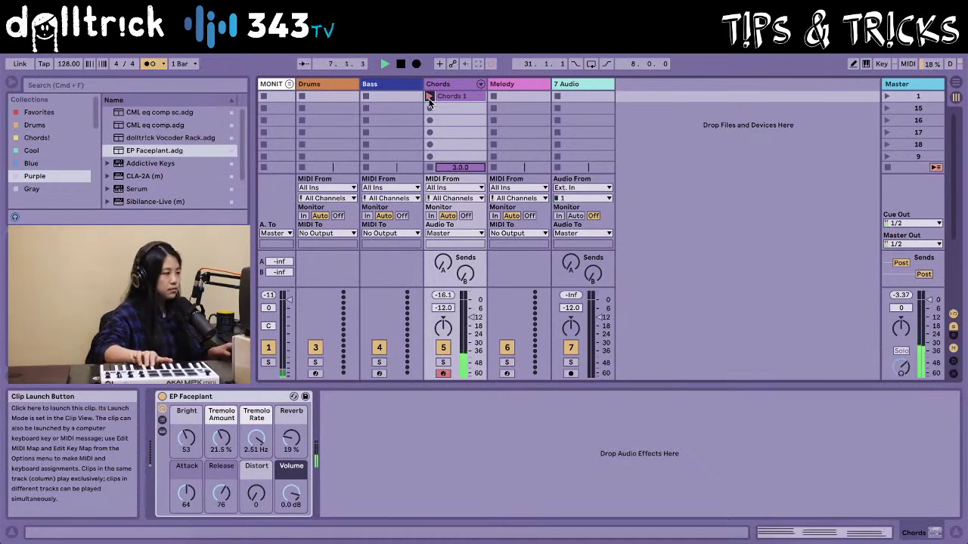
left_click(429, 98)
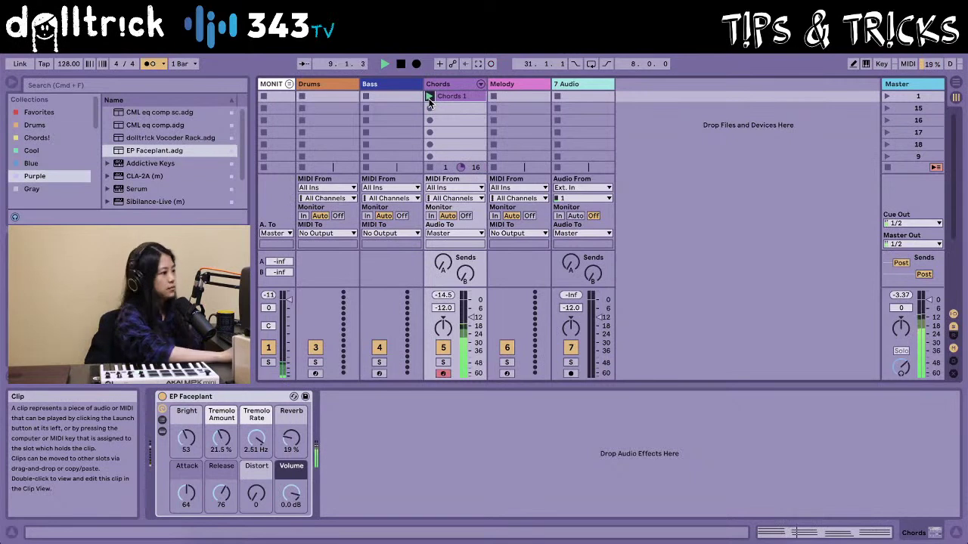
Turn off the metronome, view the recorded Chords 1 notes and set the Chords track volume to -15.0 dB
left_click(145, 65)
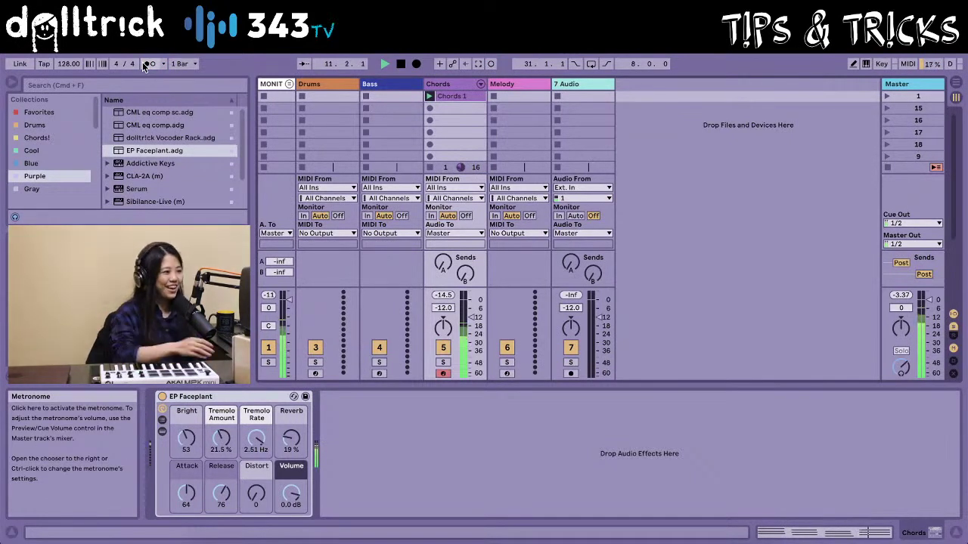
scroll(485, 309, "down", 10)
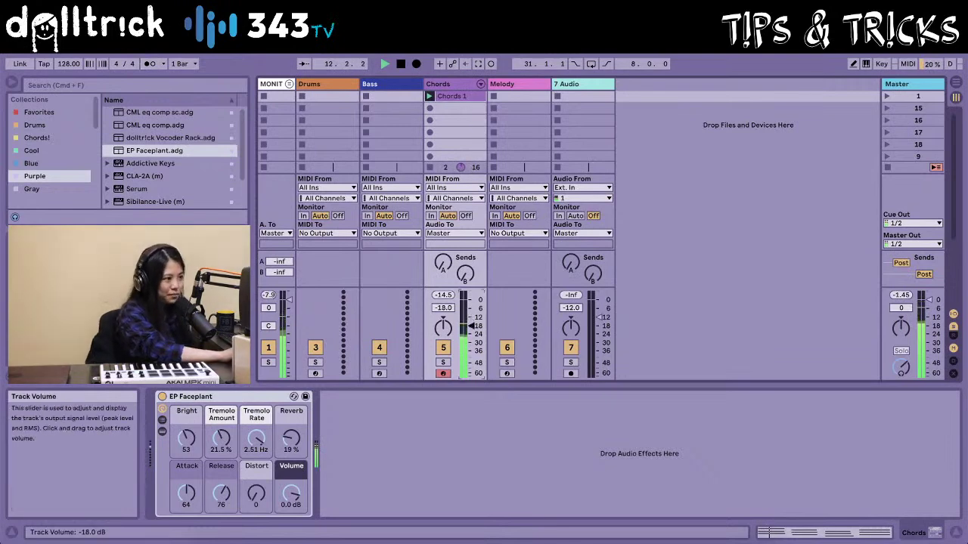
double_click(456, 97)
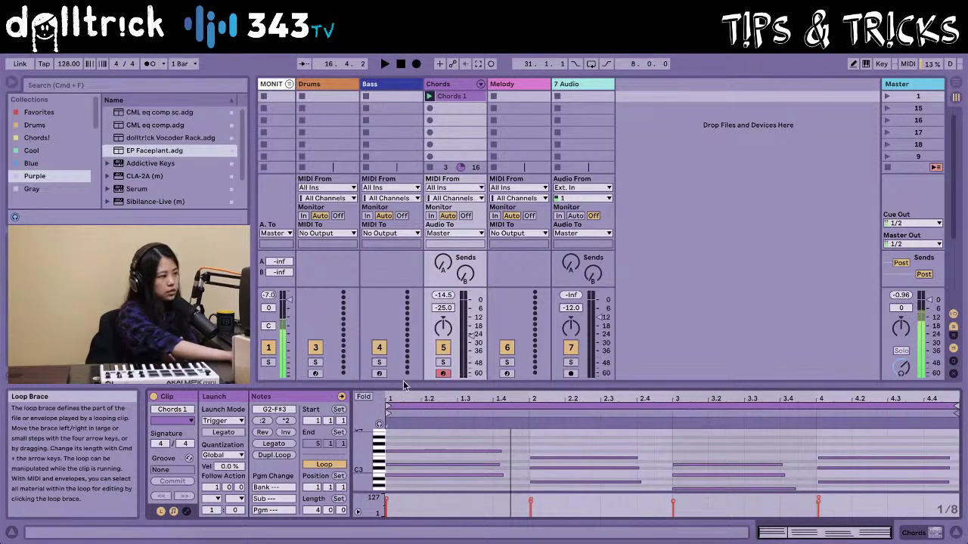
left_click(667, 449)
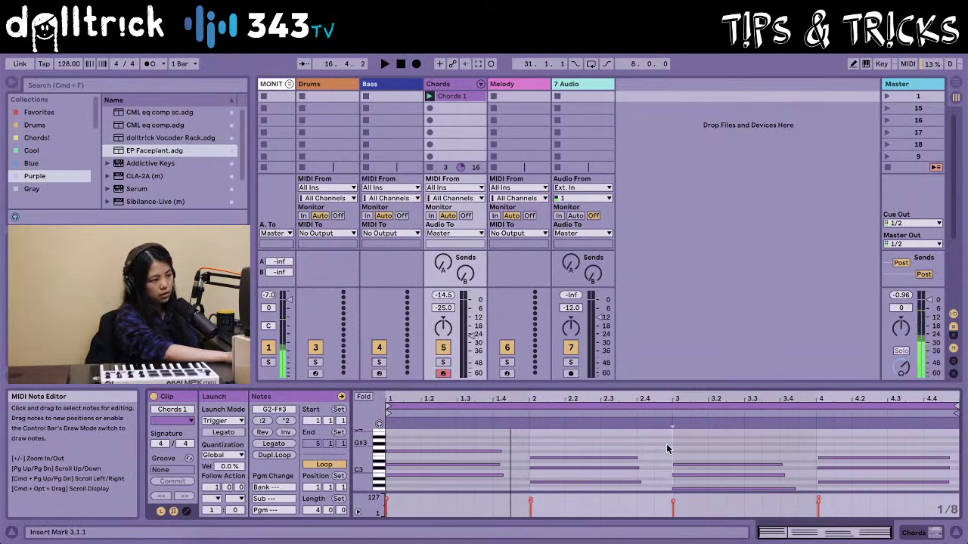
left_click_drag(472, 335, 472, 323)
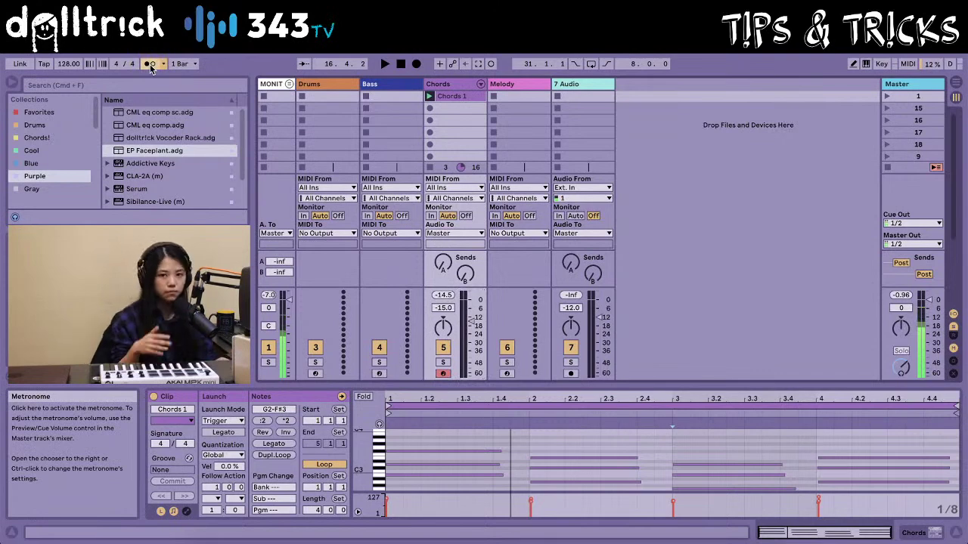
Try recording another take into the second slot of the Chords track, then delete that clip
key("space")
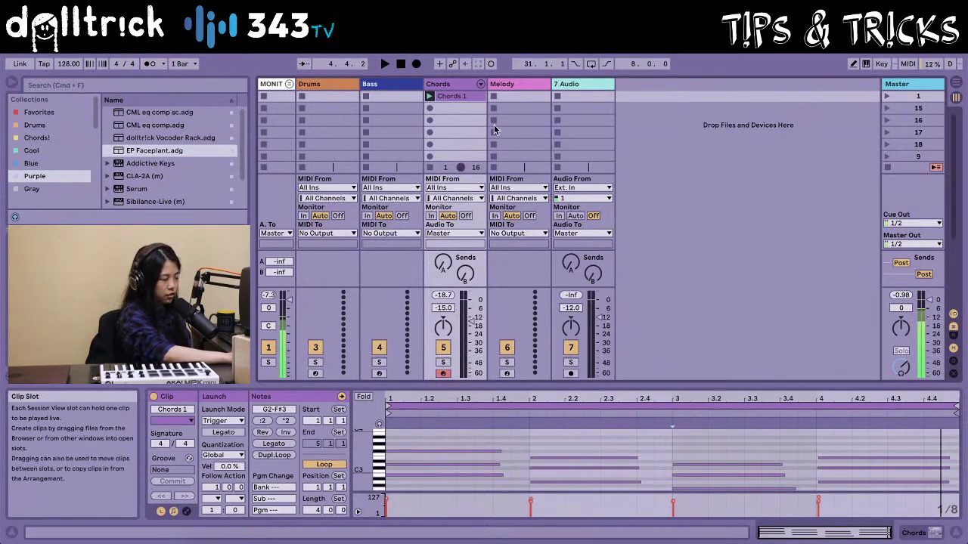
left_click(430, 110)
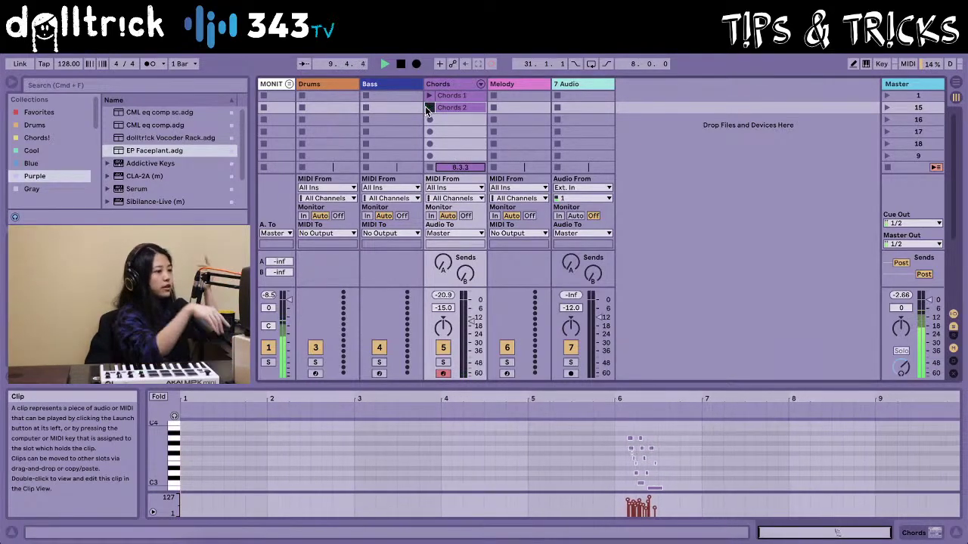
left_click(427, 108)
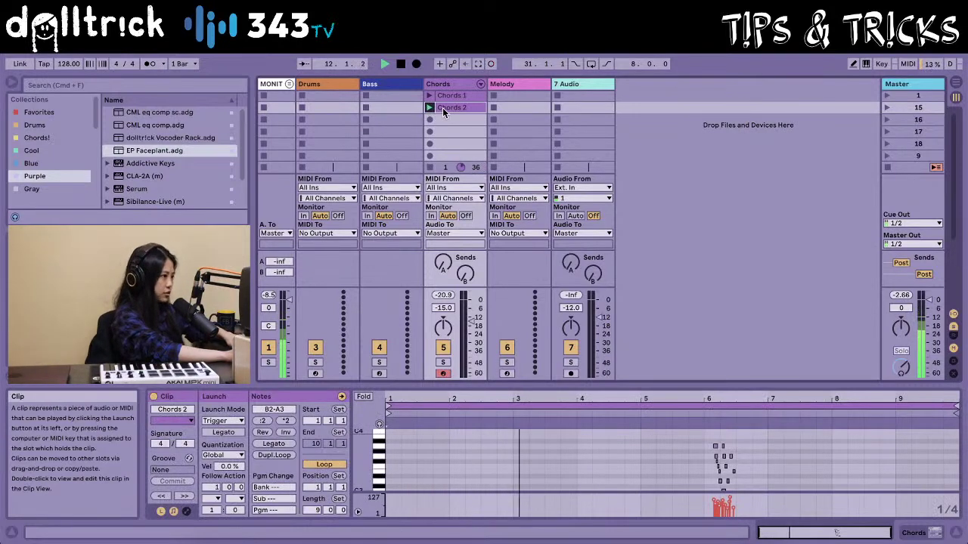
key("Delete")
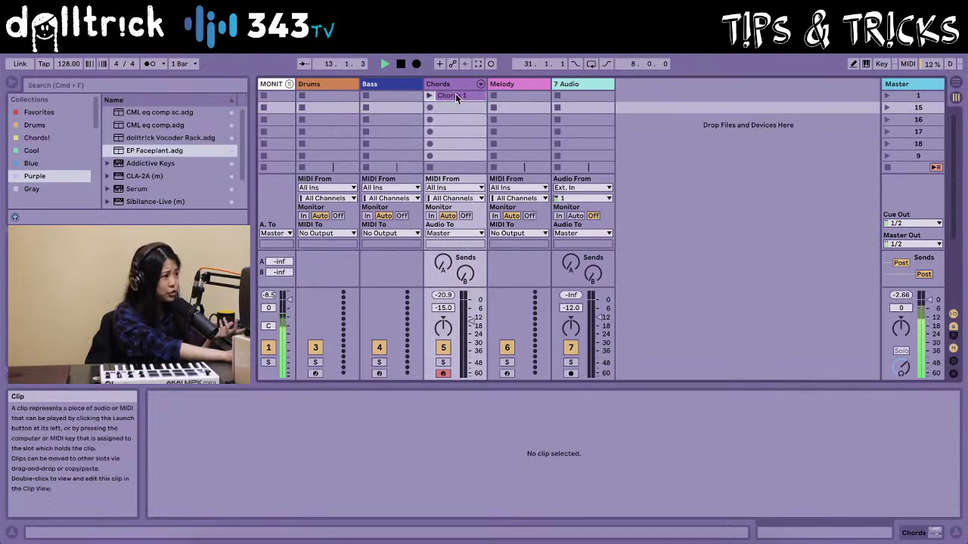
Select the Chords 1 clip and try the metronome on and off while stopping and restarting playback
left_click(455, 96)
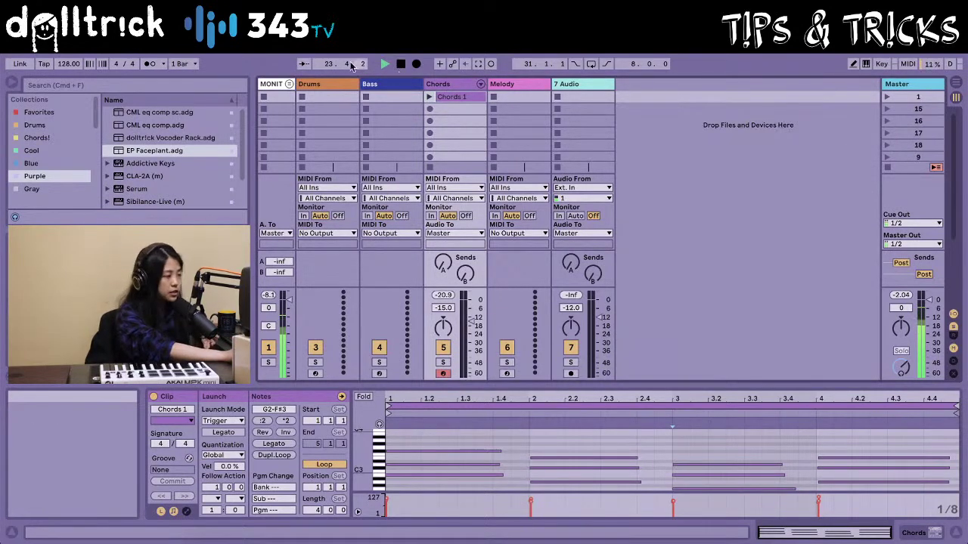
left_click(150, 64)
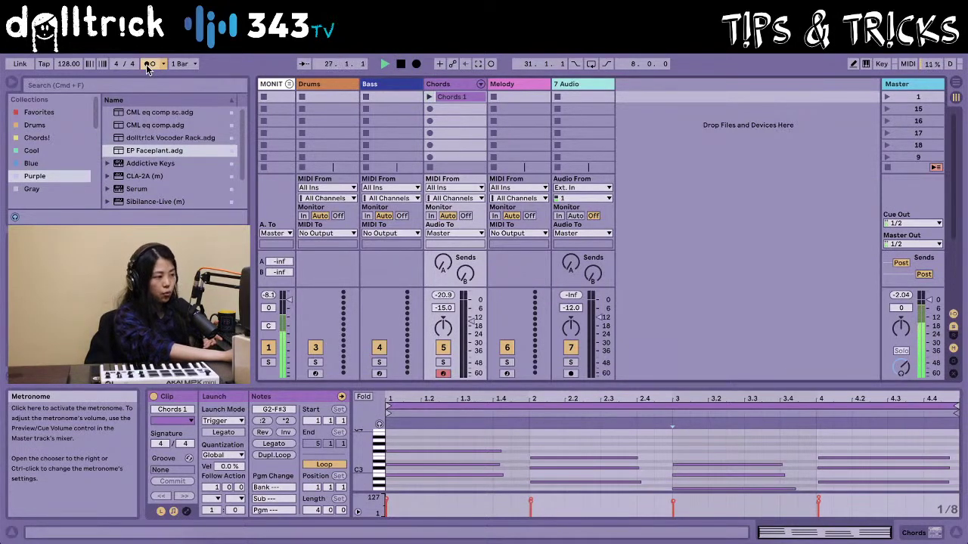
key("space")
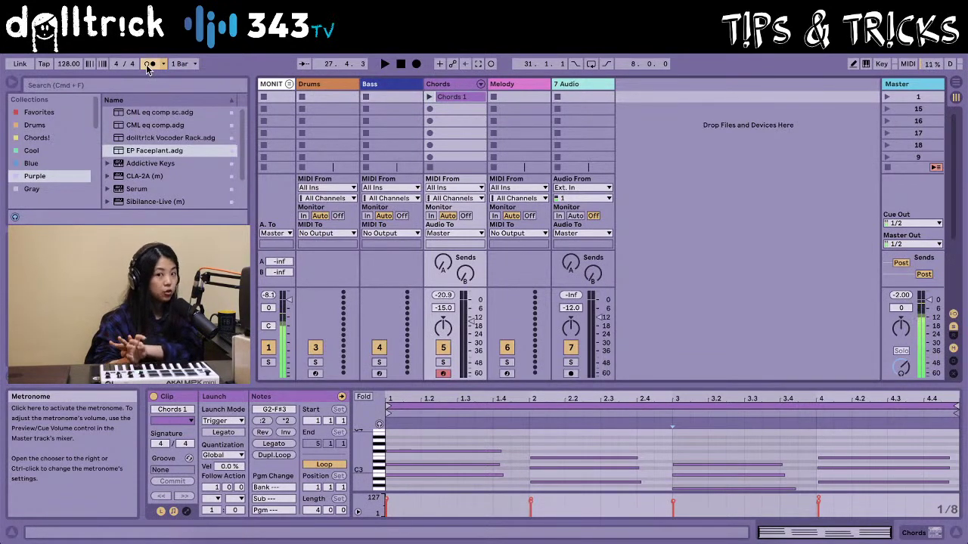
left_click(149, 65)
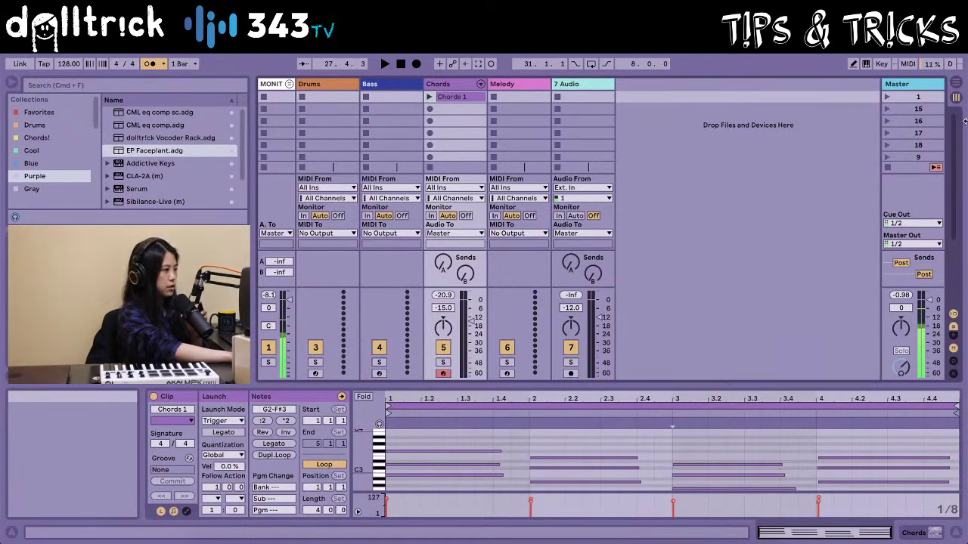
key("space")
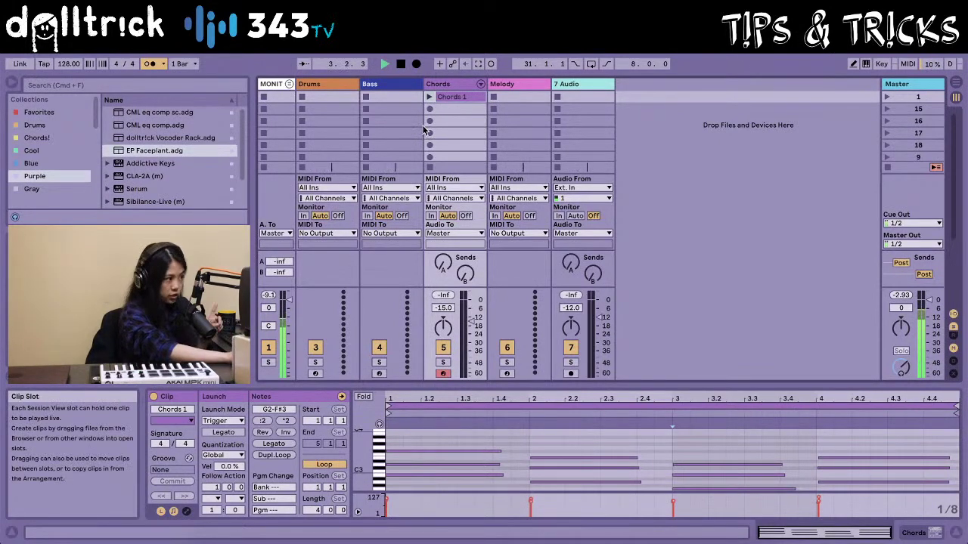
left_click(151, 64)
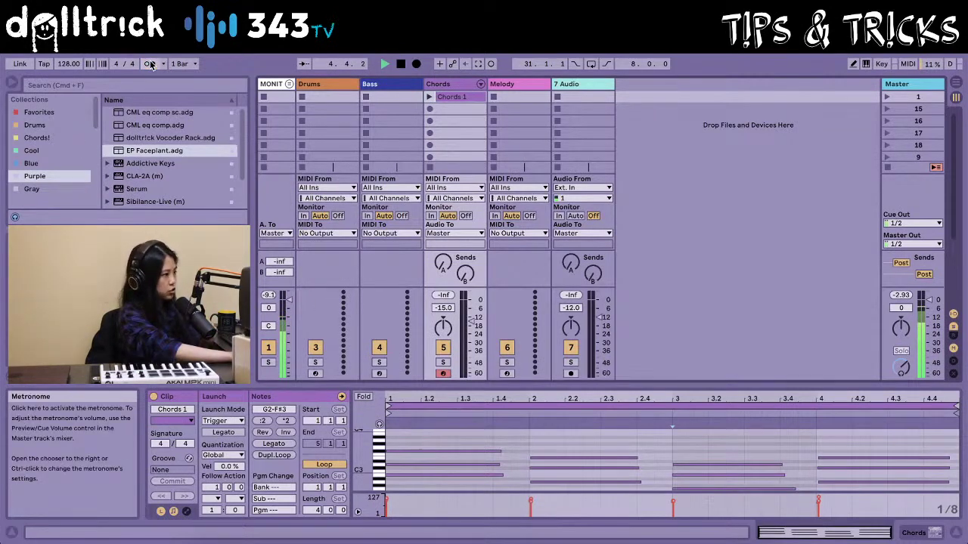
Load the Clouds and Bells.adg preset from the Analog instrument's Mallets folder onto the Melody track
left_click(41, 112)
scroll(42, 148, "down", 6)
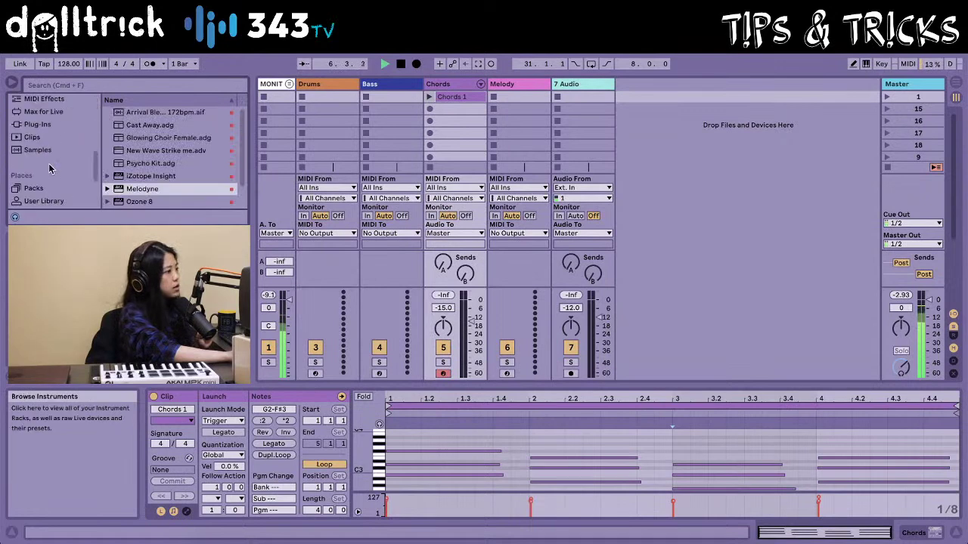
scroll(50, 168, "up", 2)
left_click(43, 127)
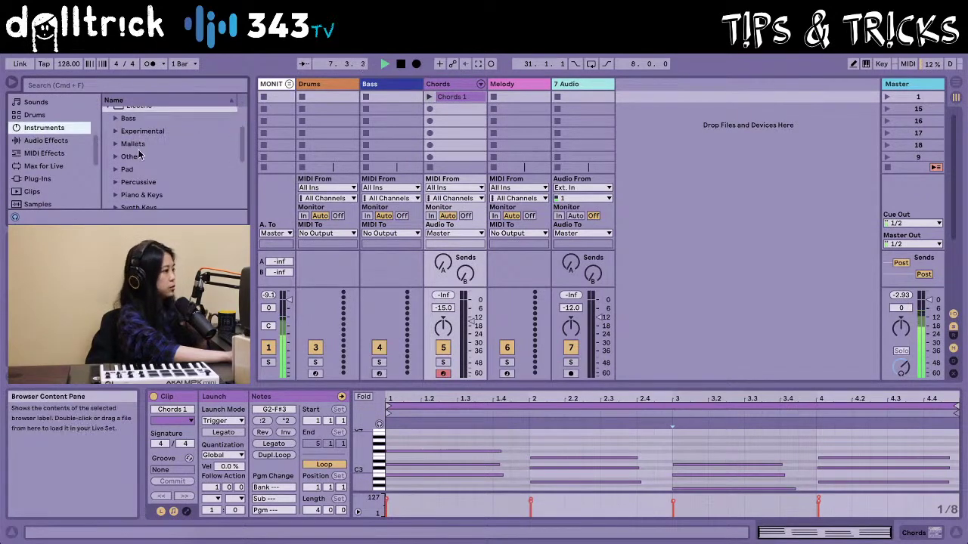
left_click(132, 151)
left_click(110, 114)
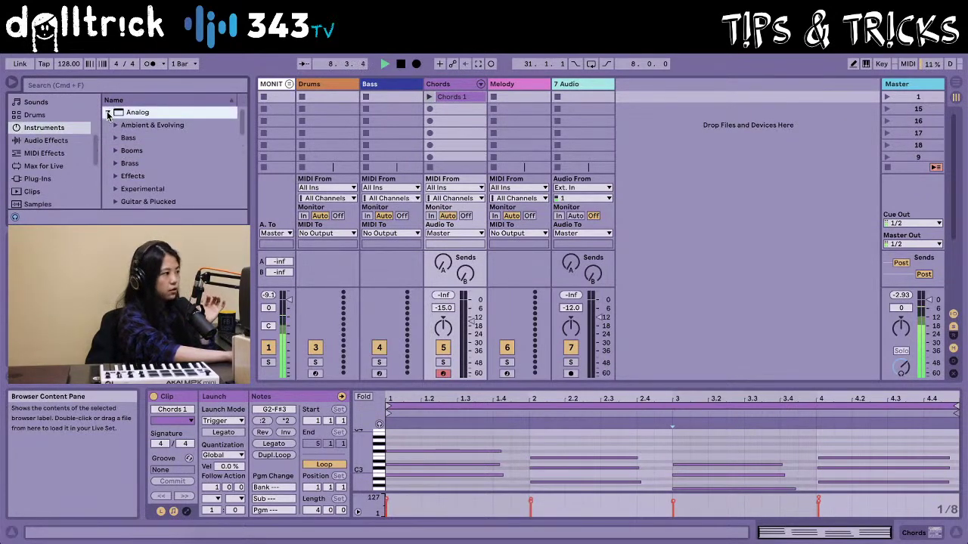
scroll(129, 175, "down", 2)
scroll(130, 177, "down", 3)
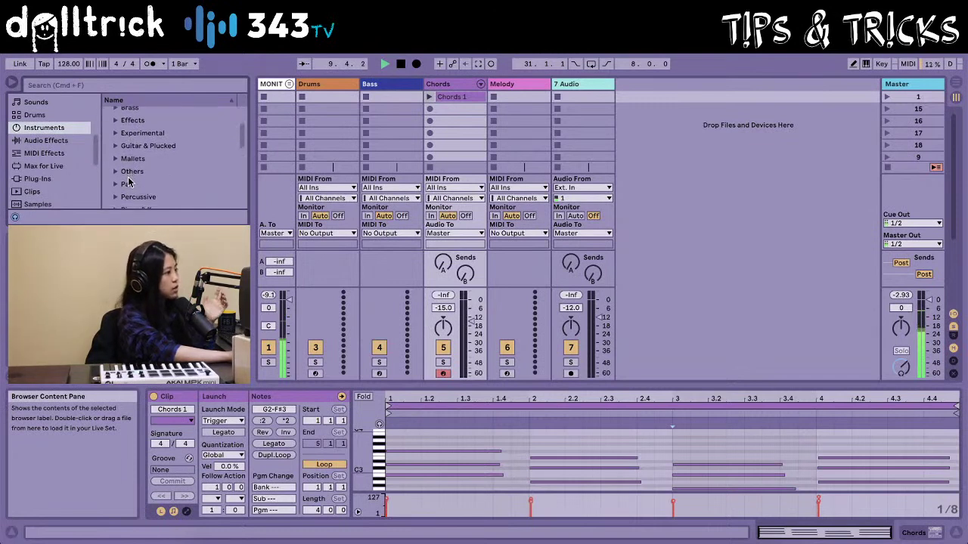
scroll(129, 184, "up", 2)
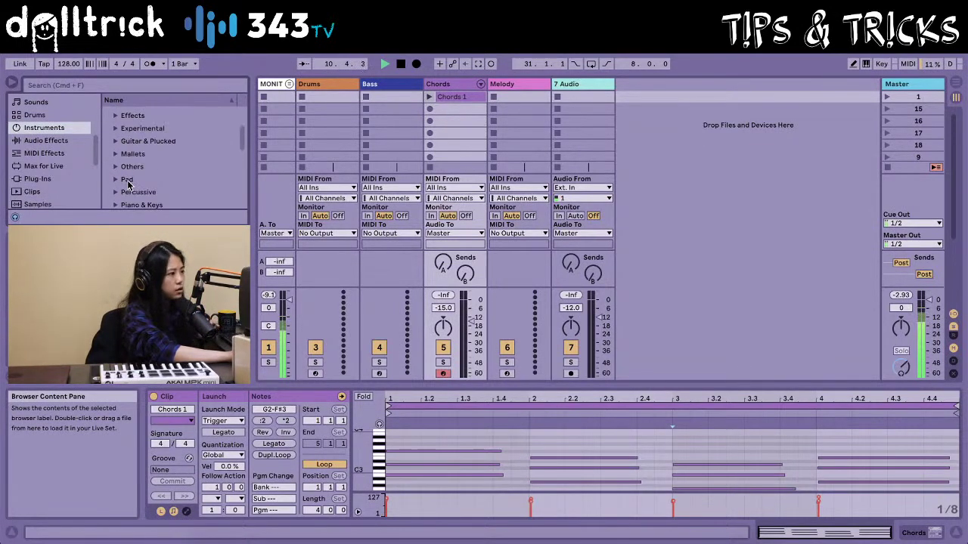
left_click(117, 154)
left_click(155, 168)
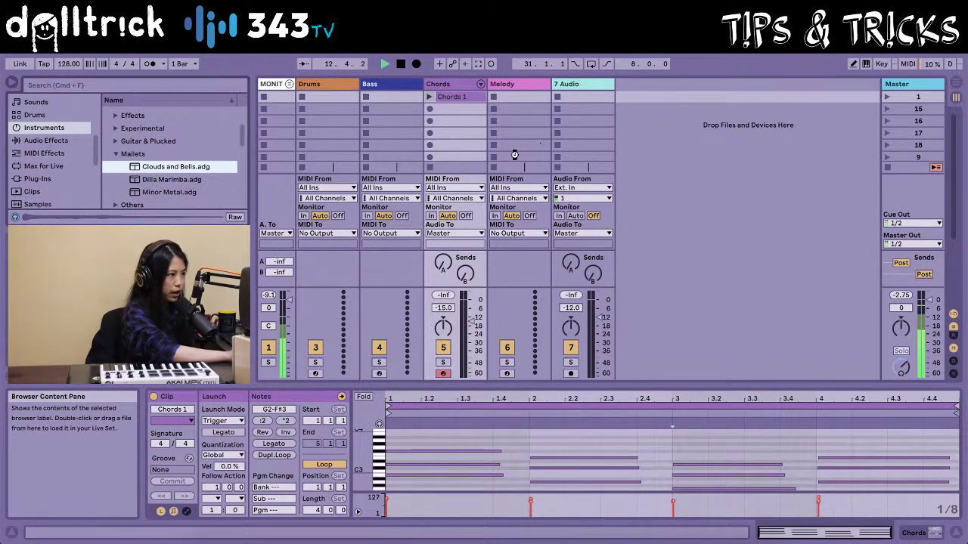
left_click_drag(514, 154, 515, 155)
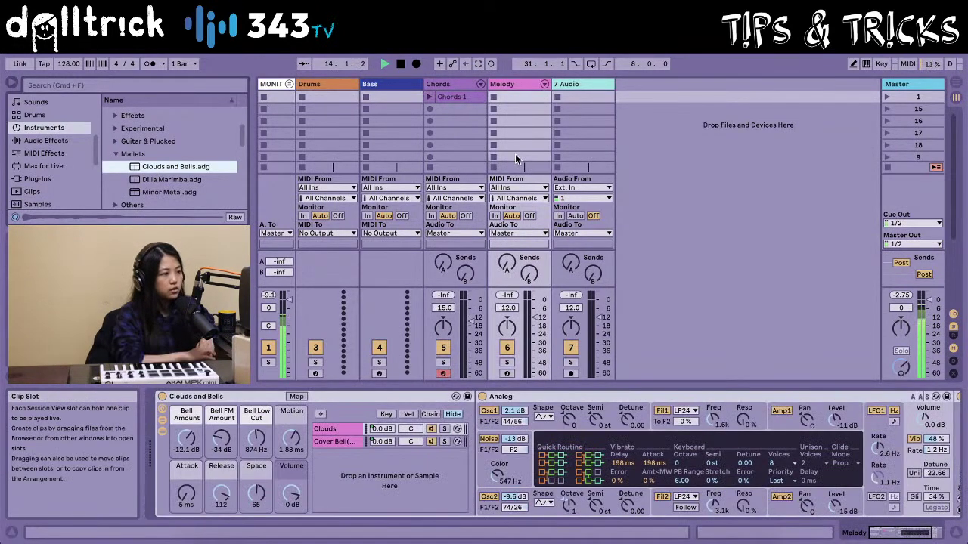
Arm the Melody track and record a looping clip into its first slot over the Chords 1 clip with the metronome on
left_click(507, 374)
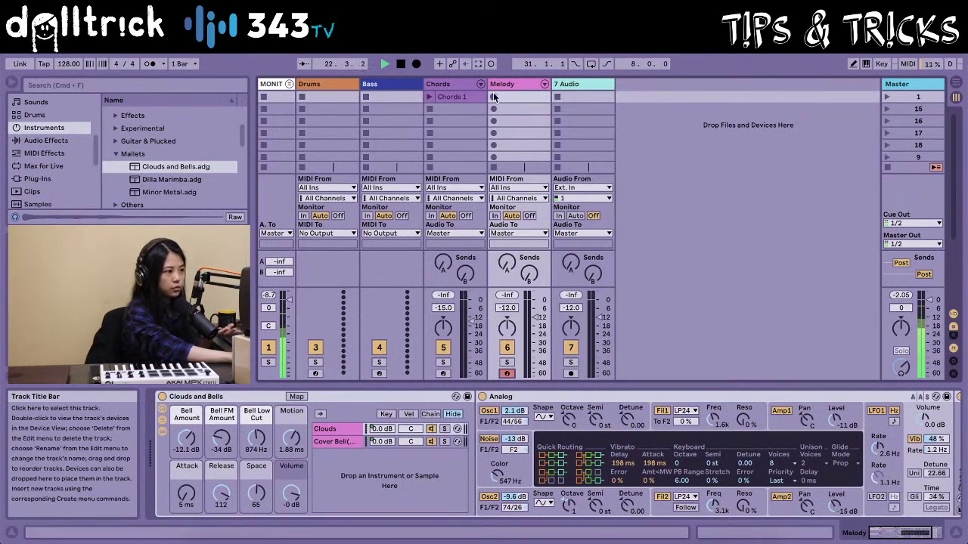
left_click(428, 97)
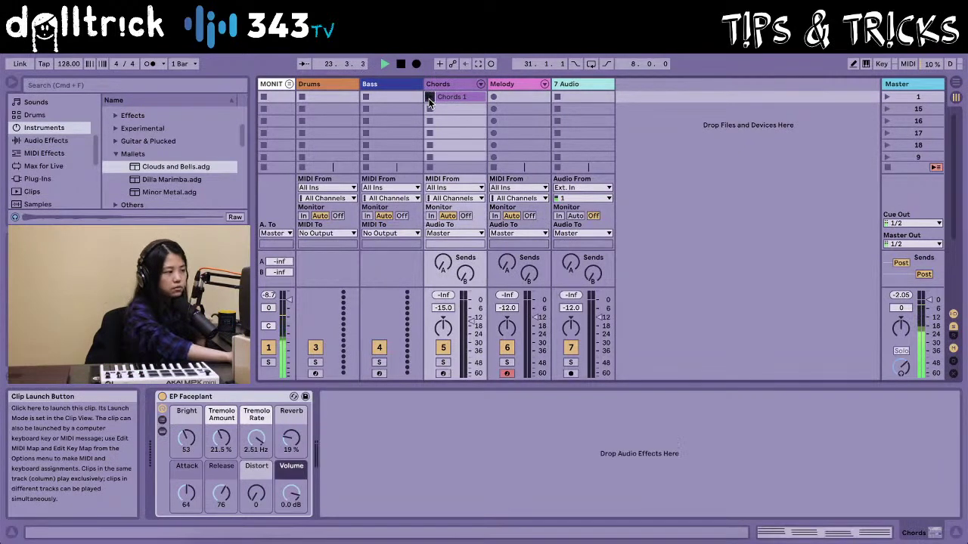
left_click(150, 64)
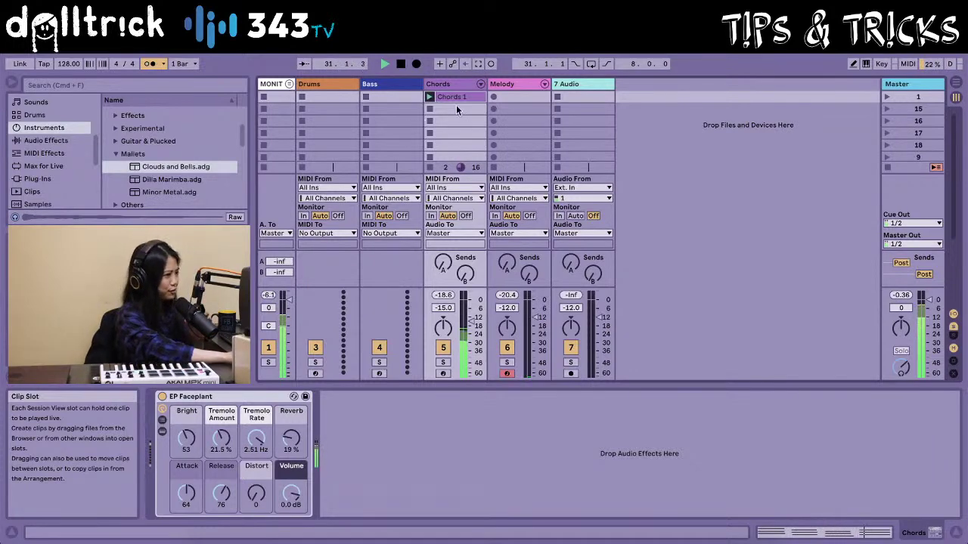
left_click(487, 100)
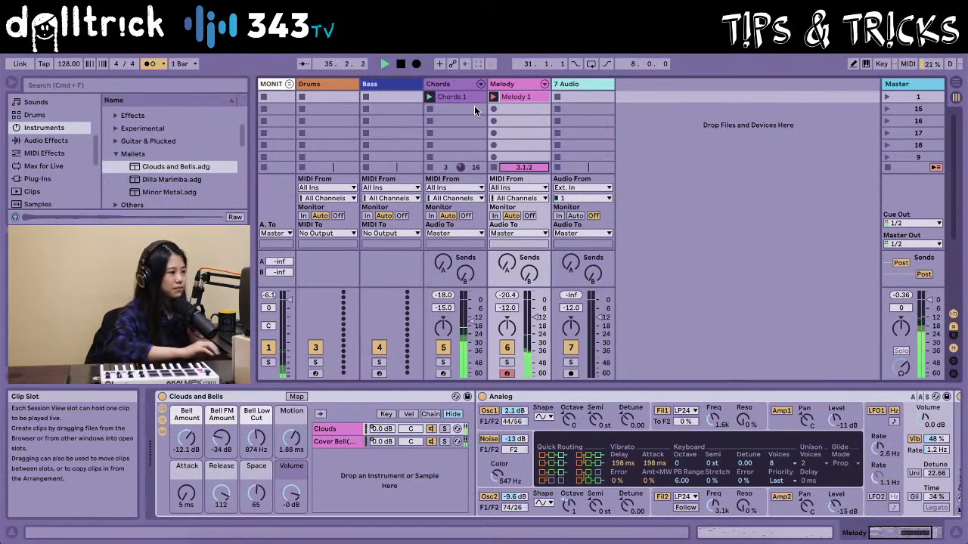
left_click(493, 96)
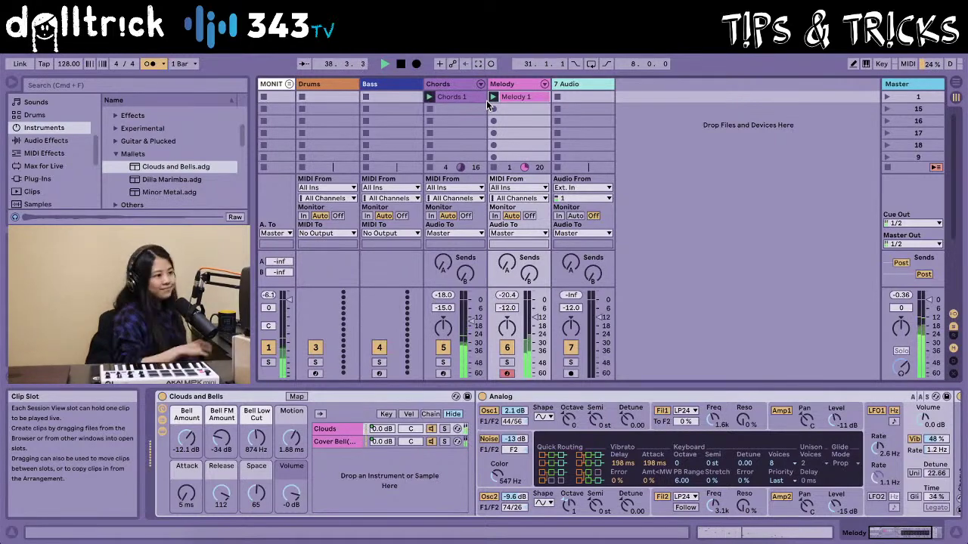
View the Melody 1 clip's notes, stop playback and open the Chords 1 clip's notes
left_click(517, 98)
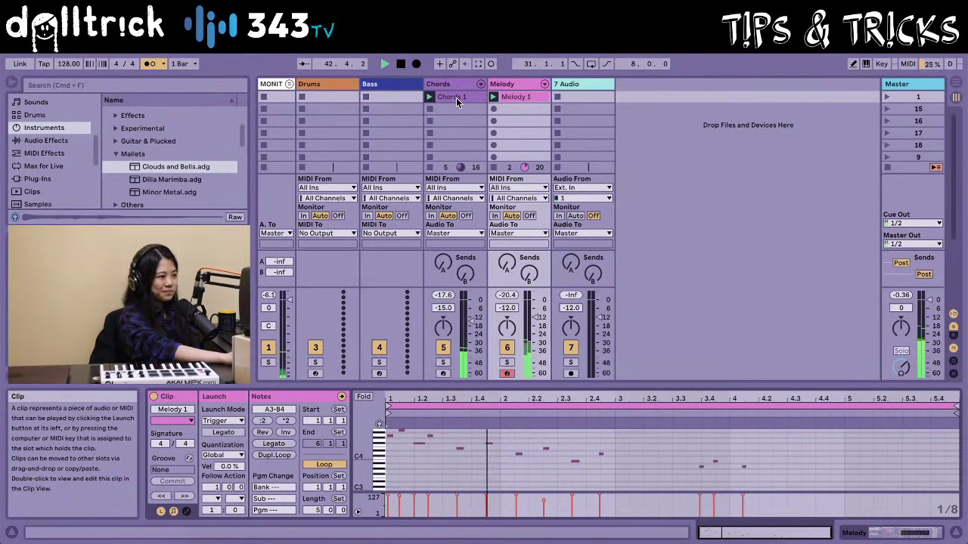
key("space")
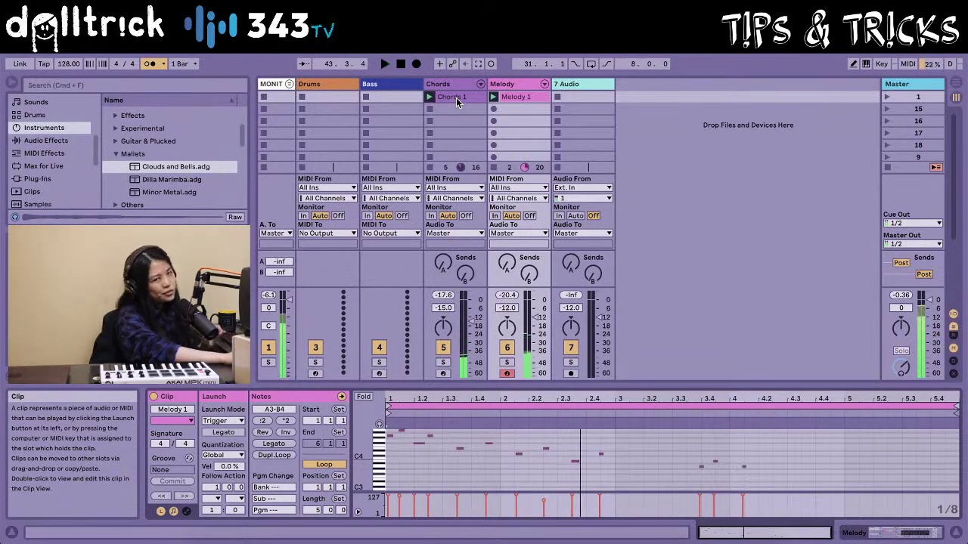
left_click(450, 102)
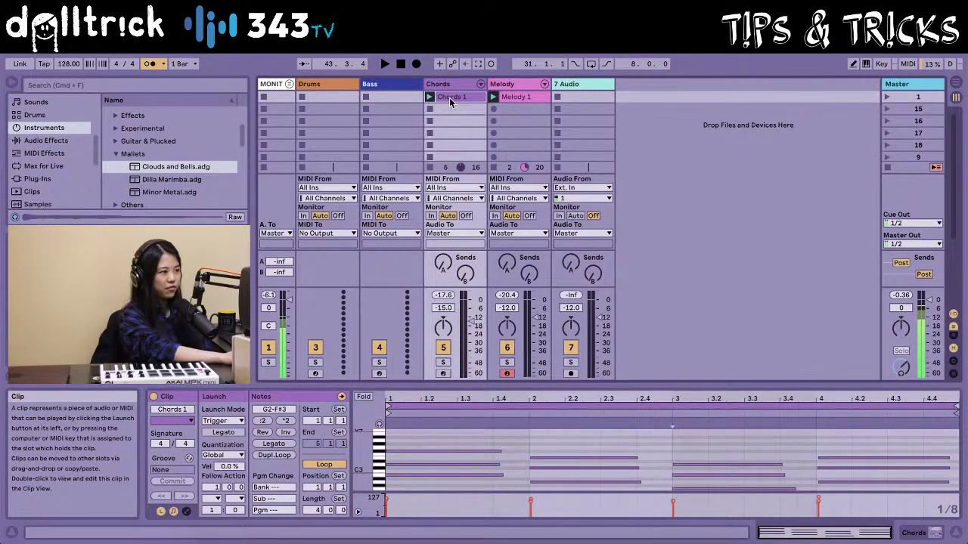
Shorten the Melody 1 clip's loop length to 4 bars and play it back together with Chords 1 through the first scene
left_click(513, 99)
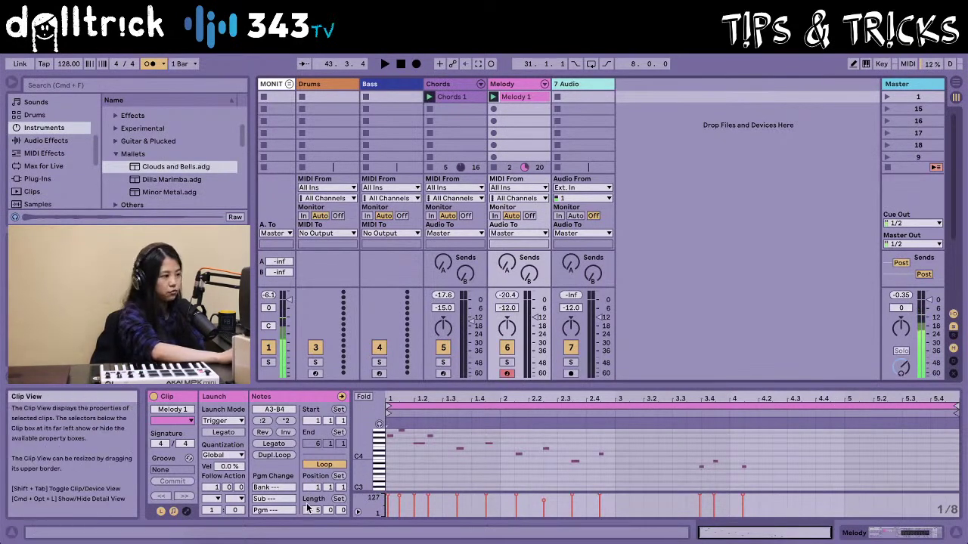
left_click_drag(316, 508, 319, 505)
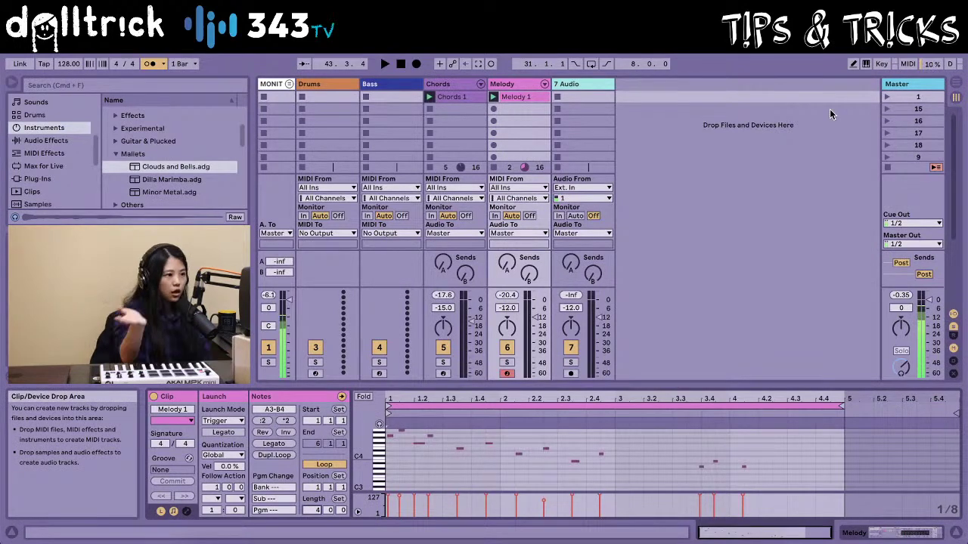
left_click(890, 99)
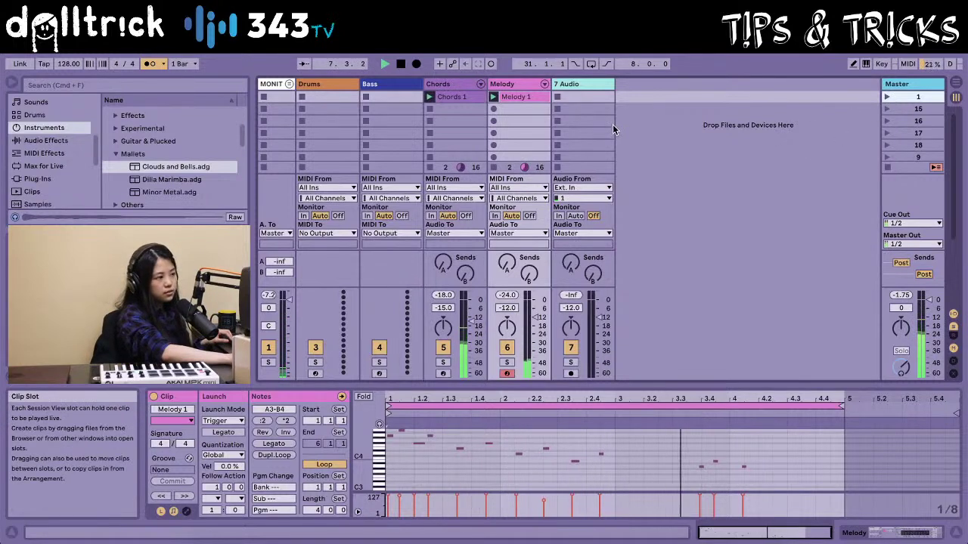
key("space")
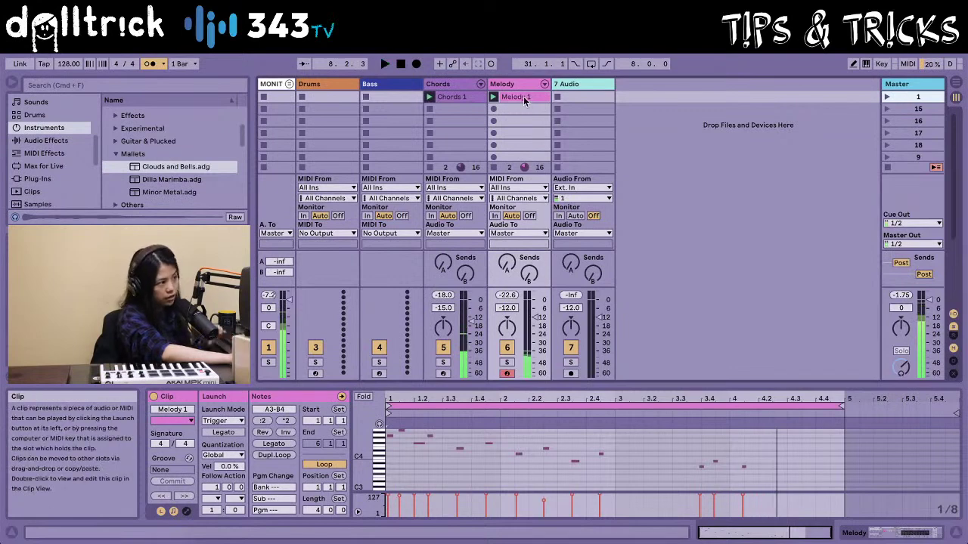
Delete the Melody 1 clip and record a replacement looping melody into the same slot over the Chords 1 clip
key("Delete")
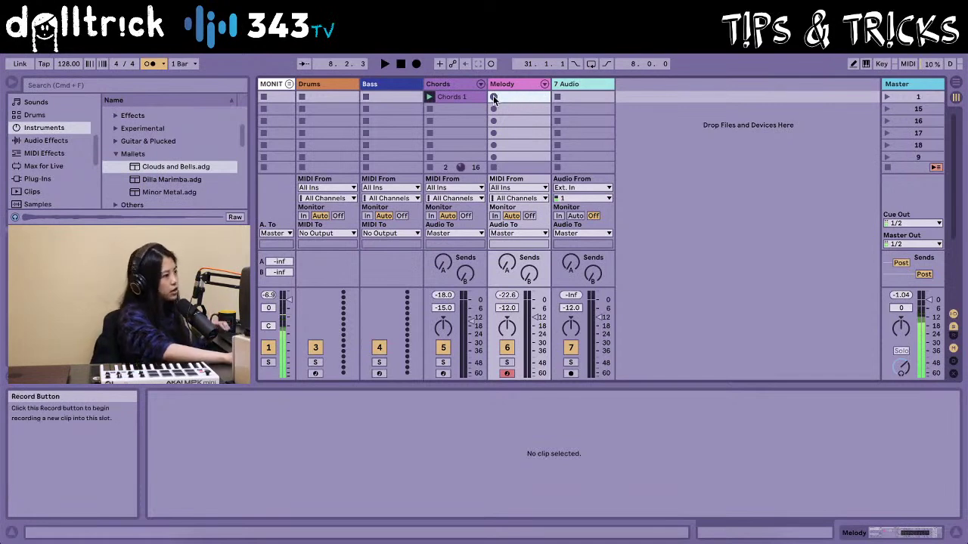
key("space")
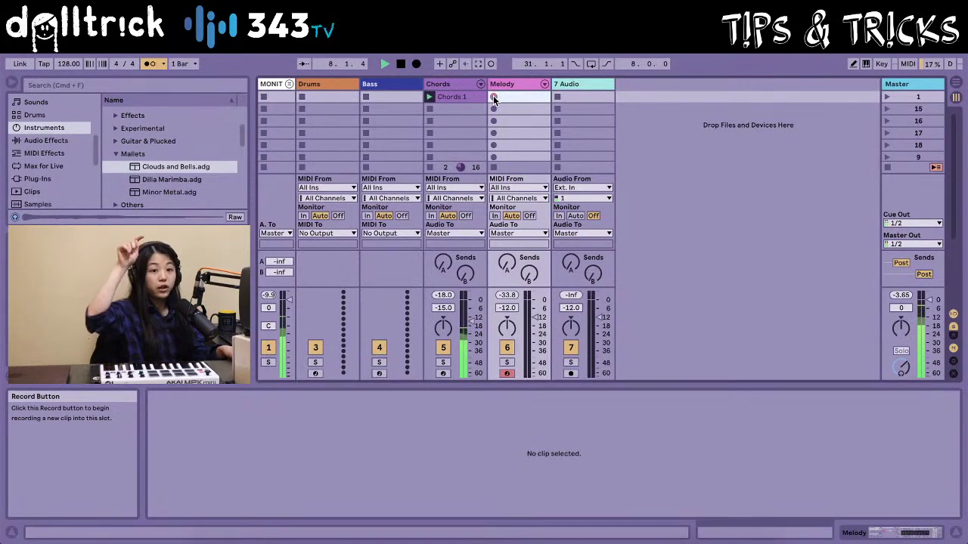
left_click(493, 97)
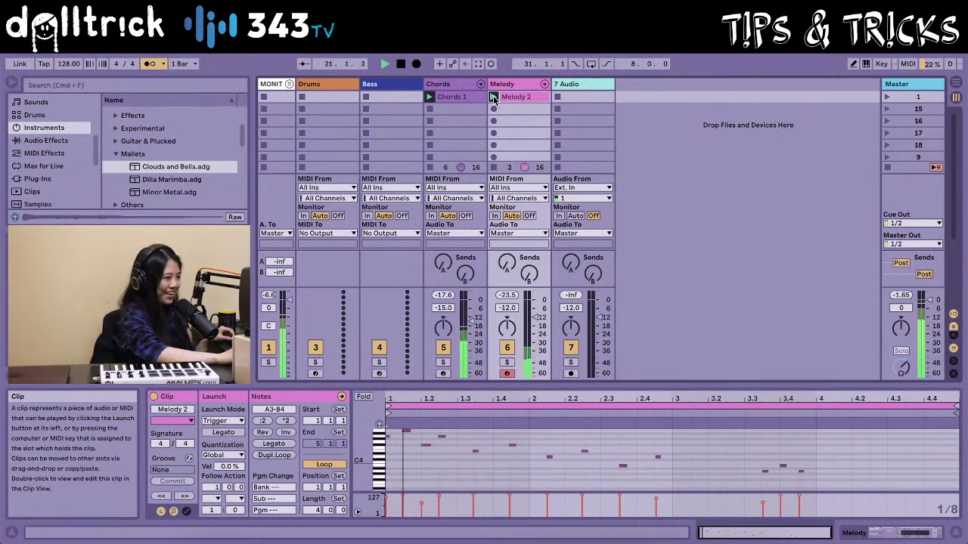
key("space")
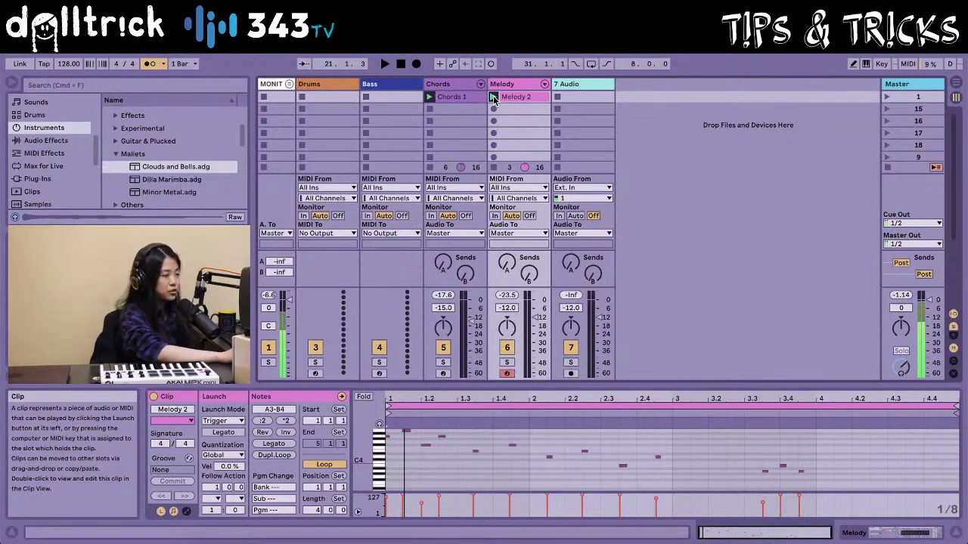
left_click(493, 97)
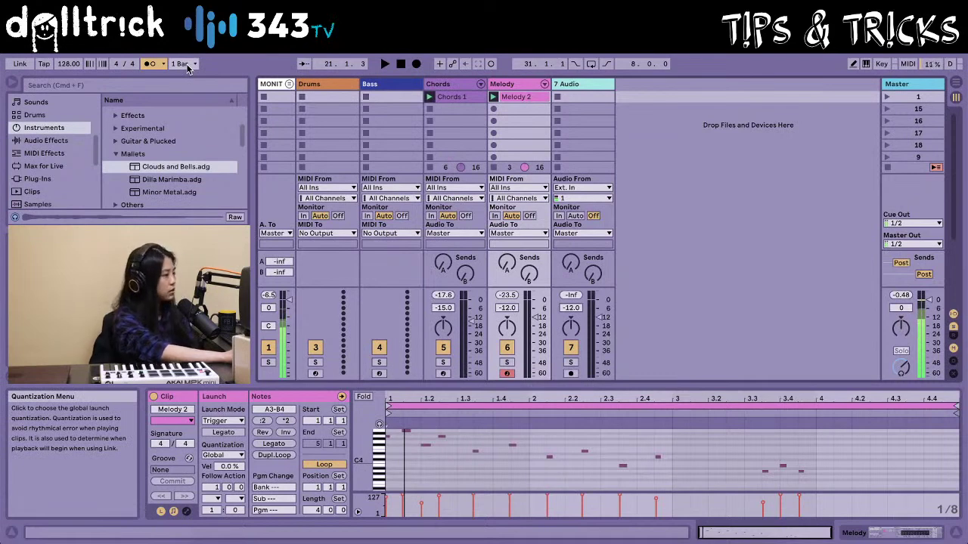
Set the global launch quantization to None
left_click(188, 67)
left_click(189, 66)
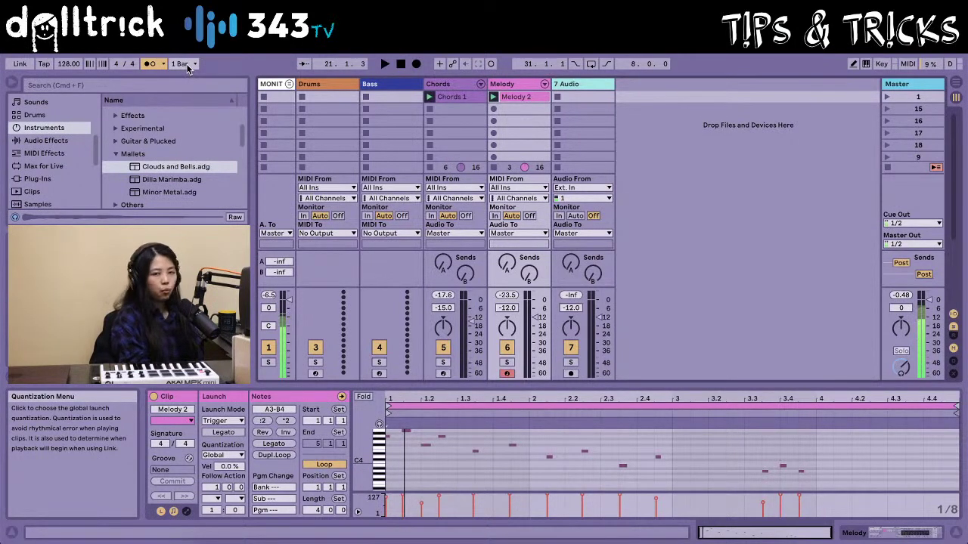
left_click(188, 66)
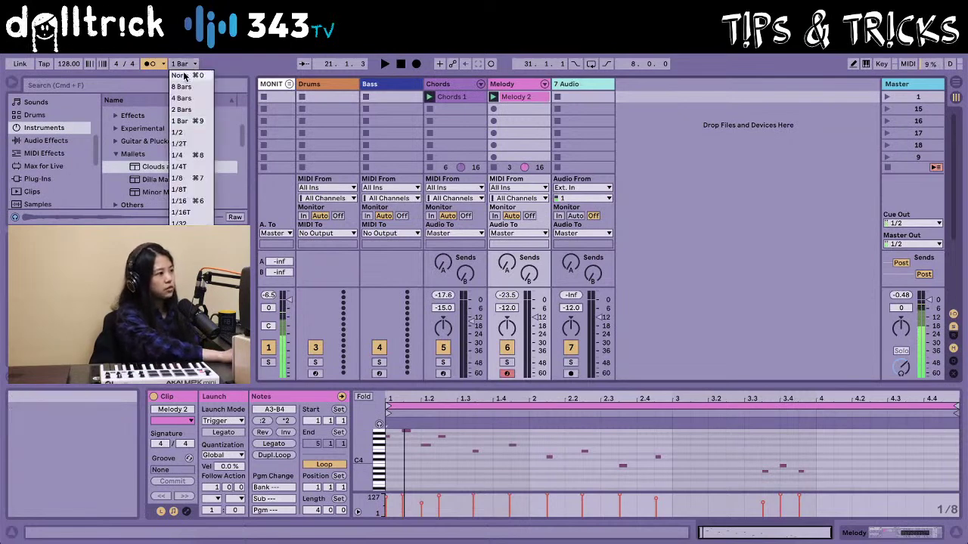
left_click(184, 76)
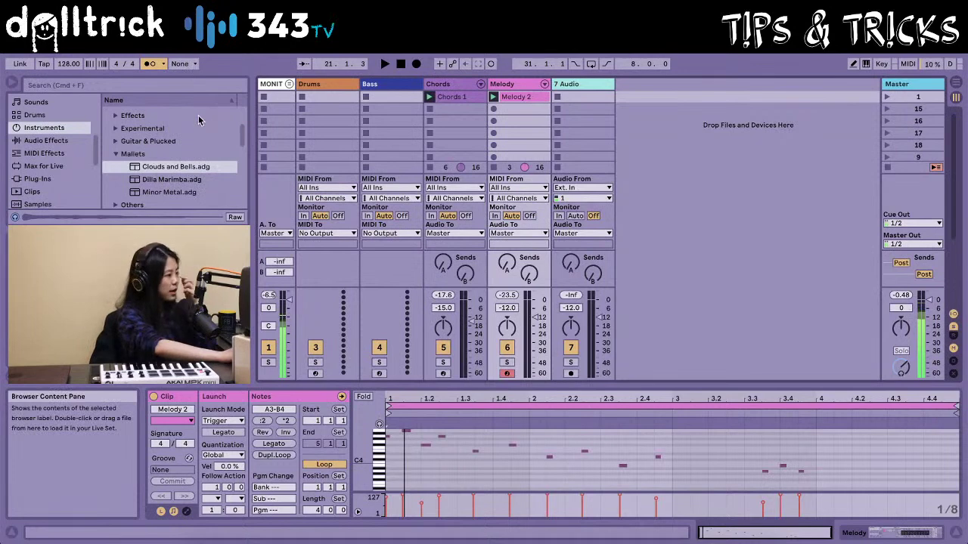
Audition presets in the Bass category of Sounds and load Antidote Bass.adg onto the Bass track
left_click(34, 103)
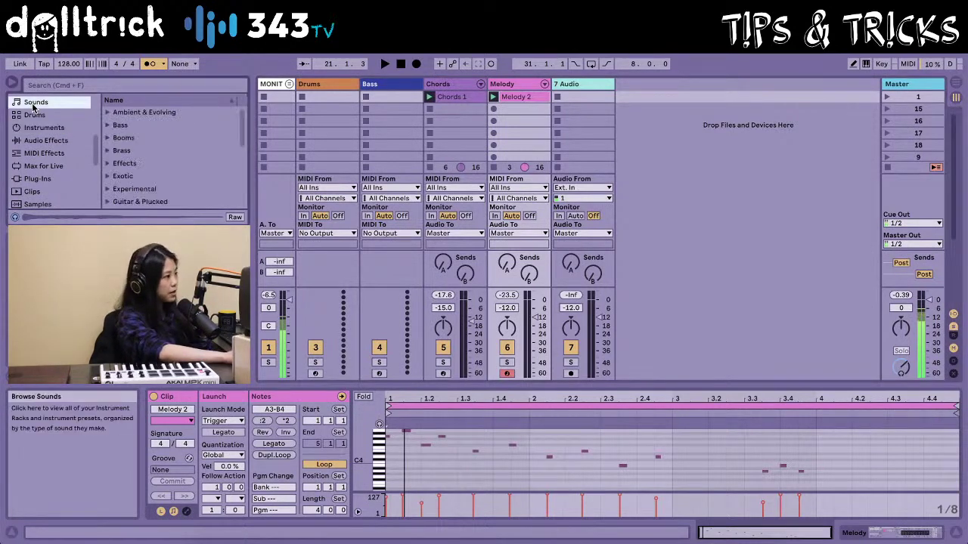
left_click(112, 130)
scroll(144, 170, "down", 5)
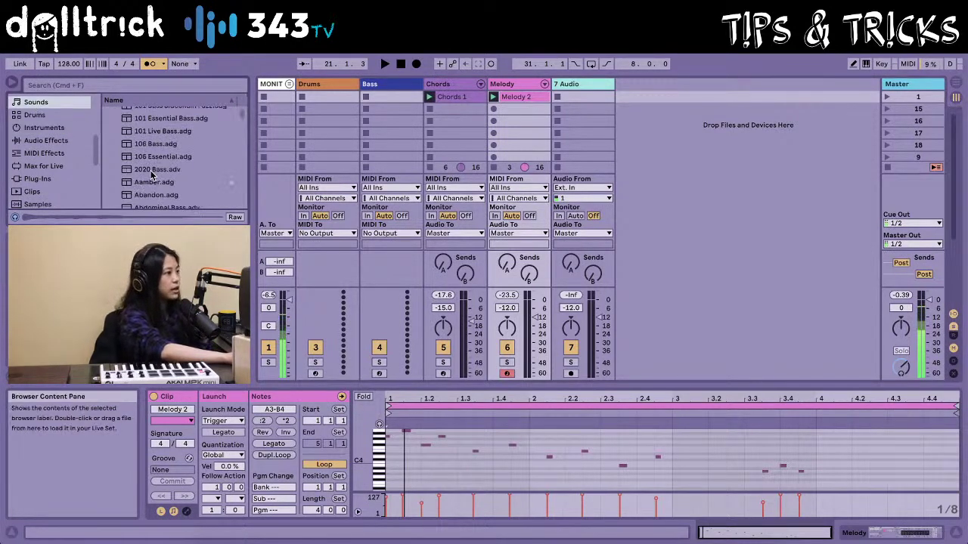
left_click(144, 186)
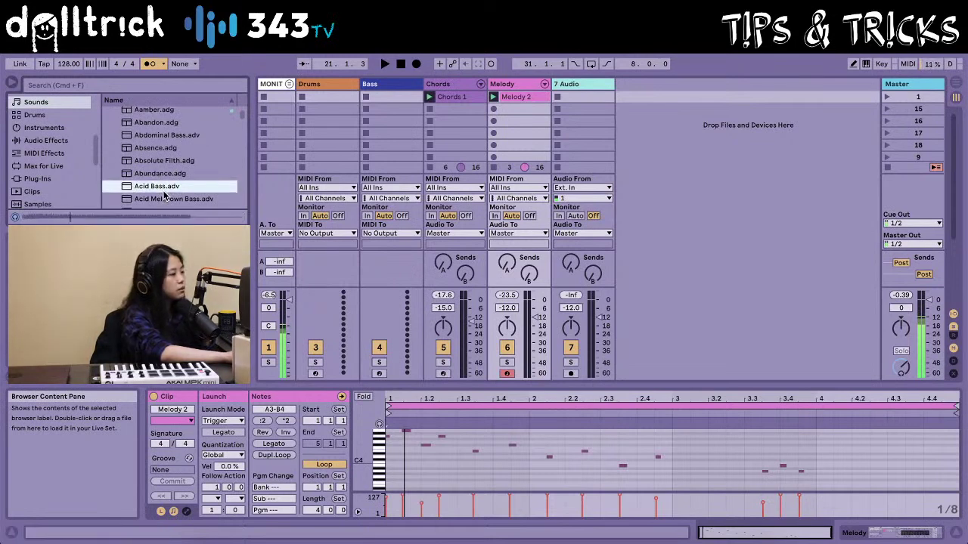
scroll(155, 189, "down", 5)
left_click(164, 189)
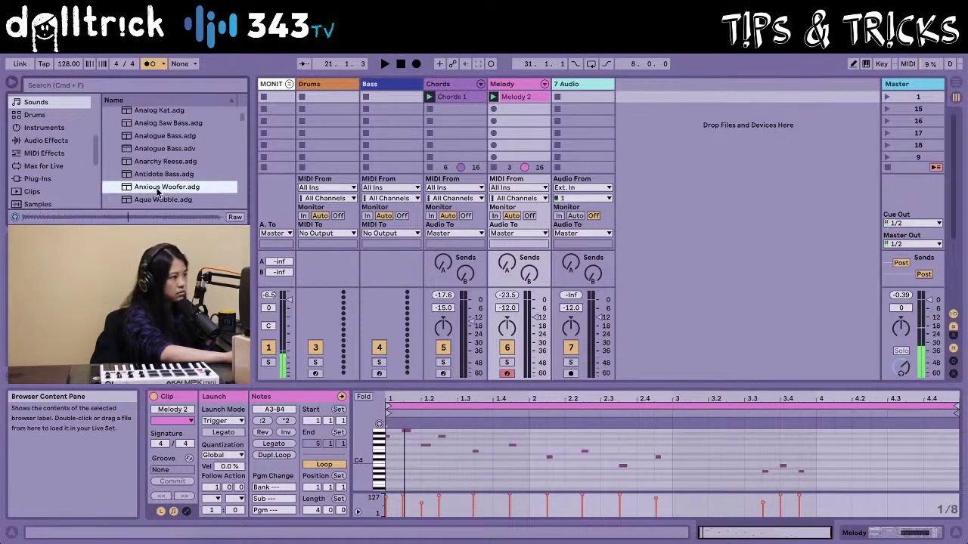
left_click(155, 199)
left_click(155, 175)
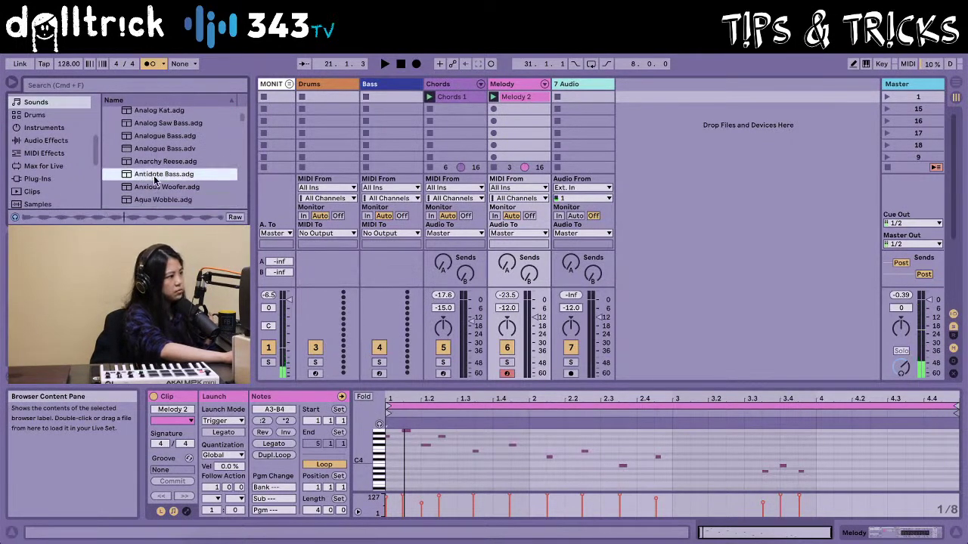
left_click_drag(155, 176, 358, 135)
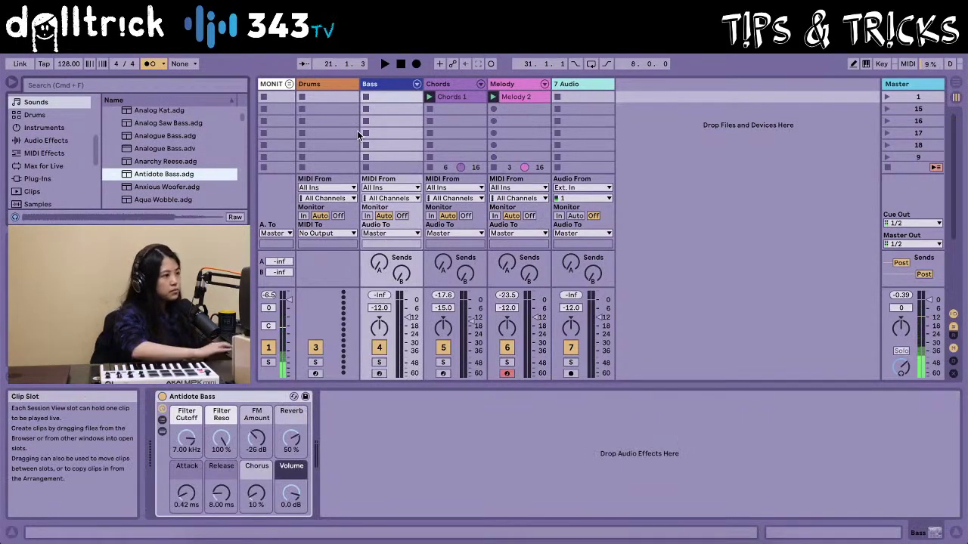
Arm the Bass track instead of Melody, then set its volume to -19.6 dB and the Antidote Bass reverb to 24 %
left_click(507, 374)
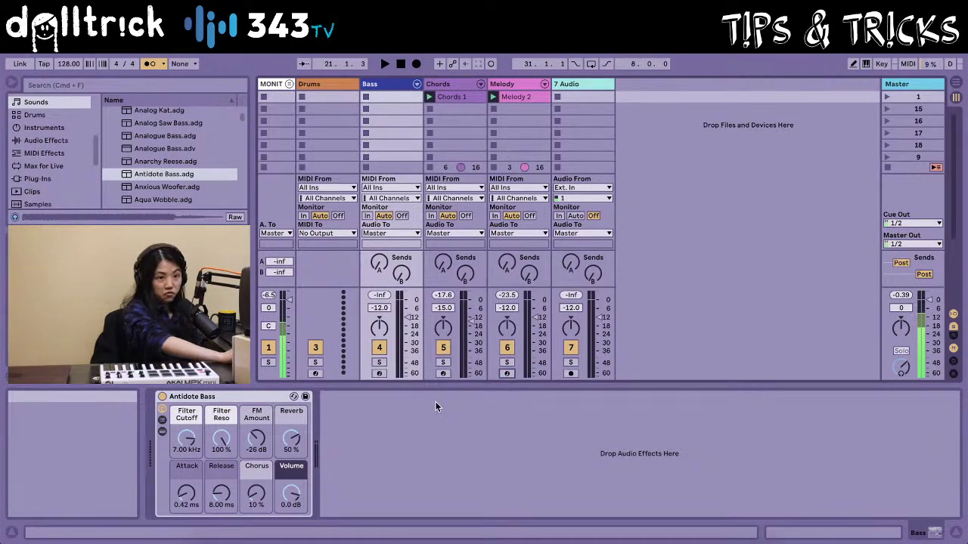
left_click(379, 373)
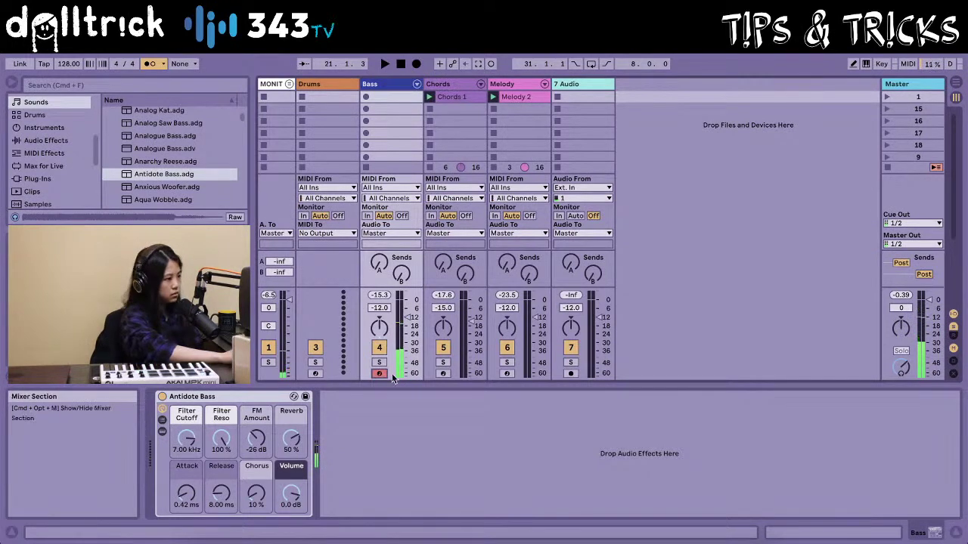
left_click_drag(406, 317, 406, 329)
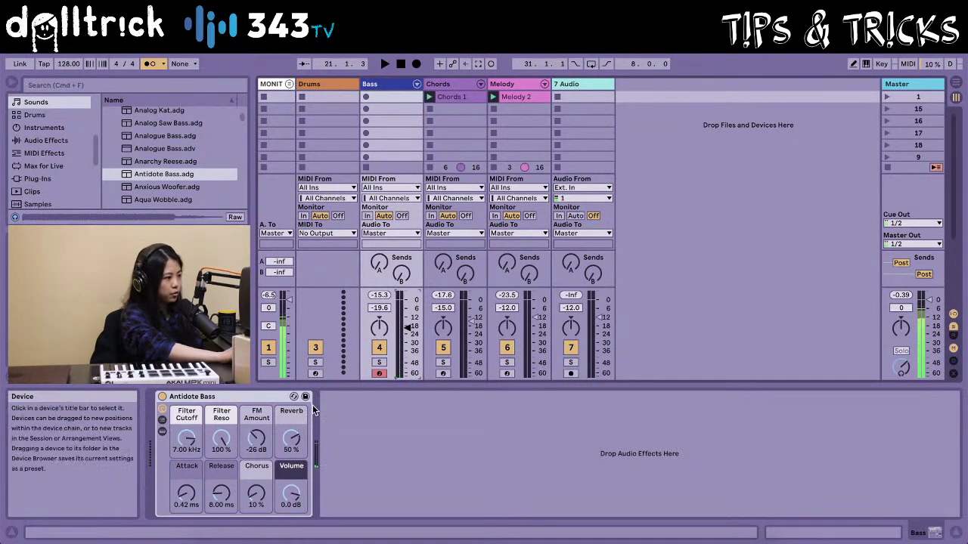
left_click_drag(291, 439, 291, 458)
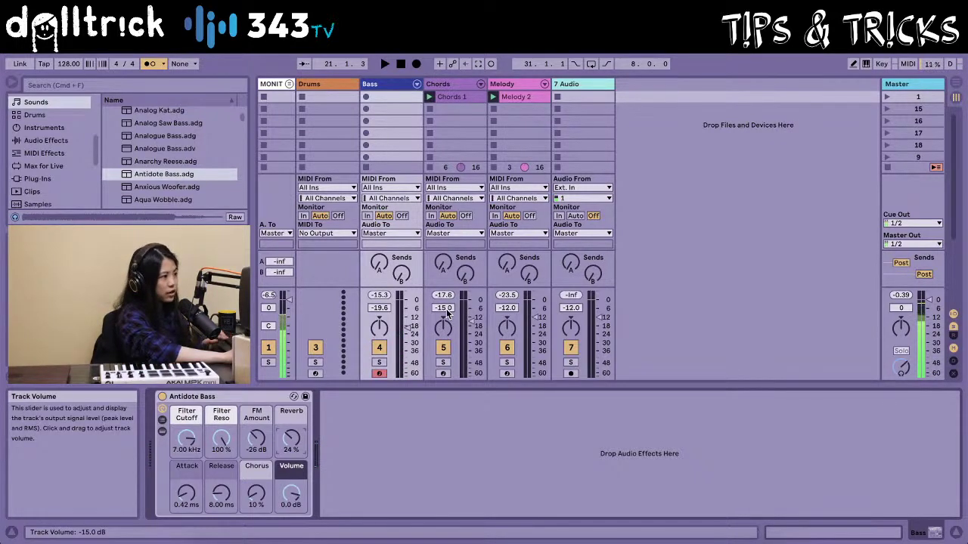
Record a looping bass clip into the Bass track's first slot over the chords and melody and open its notes
key("space")
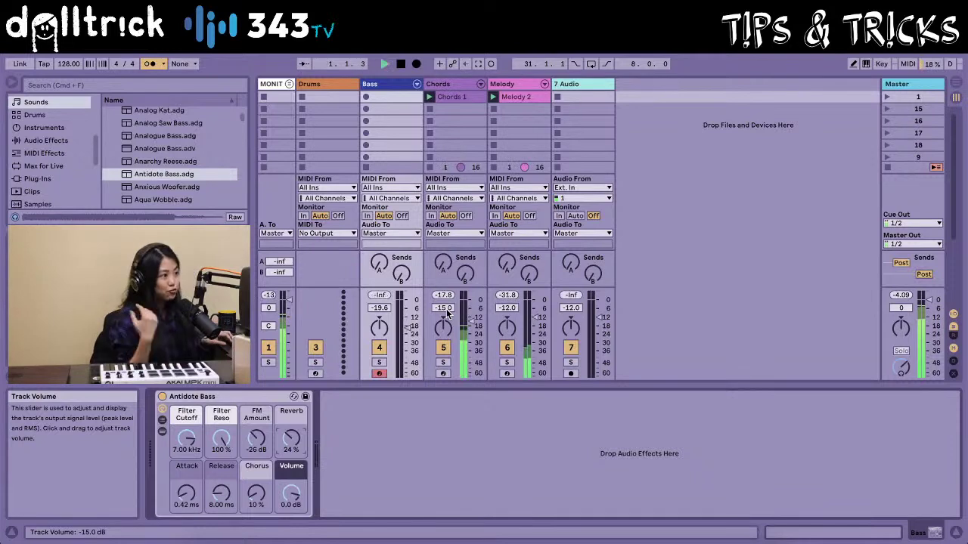
left_click(365, 99)
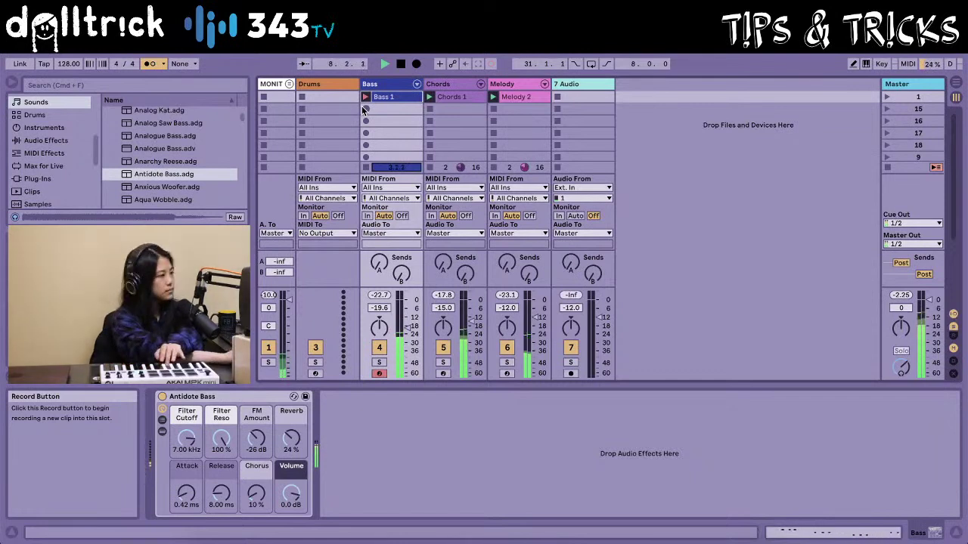
left_click(365, 98)
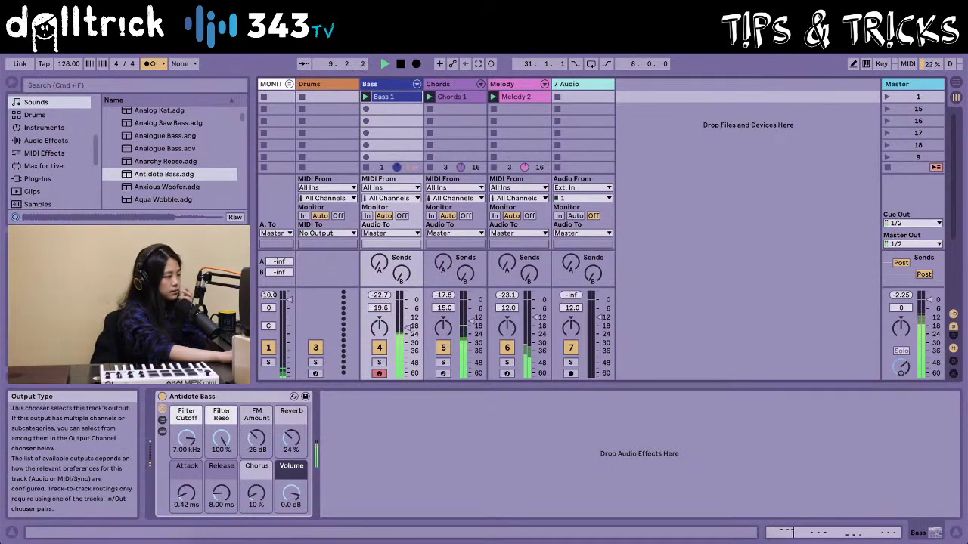
left_click(398, 99)
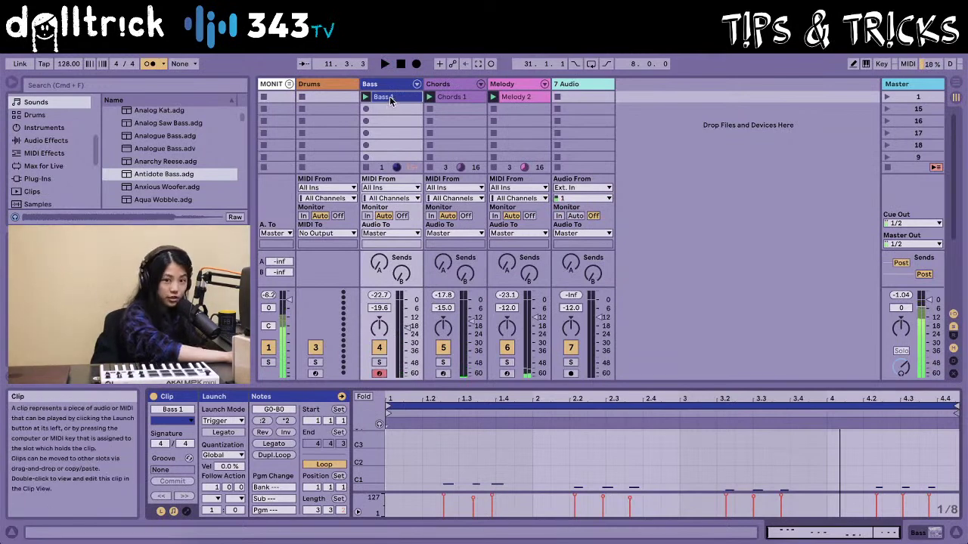
Delete the Bass 1 clip and record the bass loop again in the same slot with launch quantization off
key("Delete")
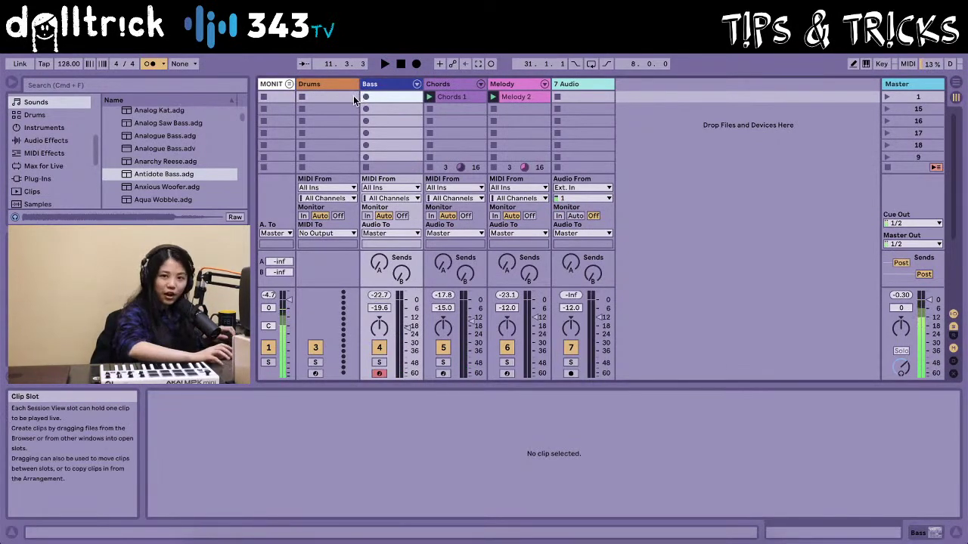
key("space")
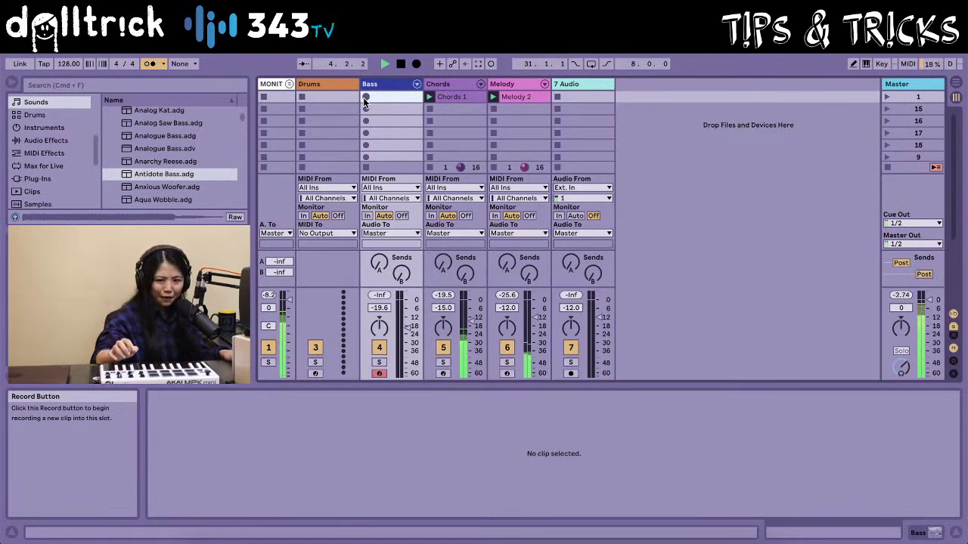
left_click(366, 99)
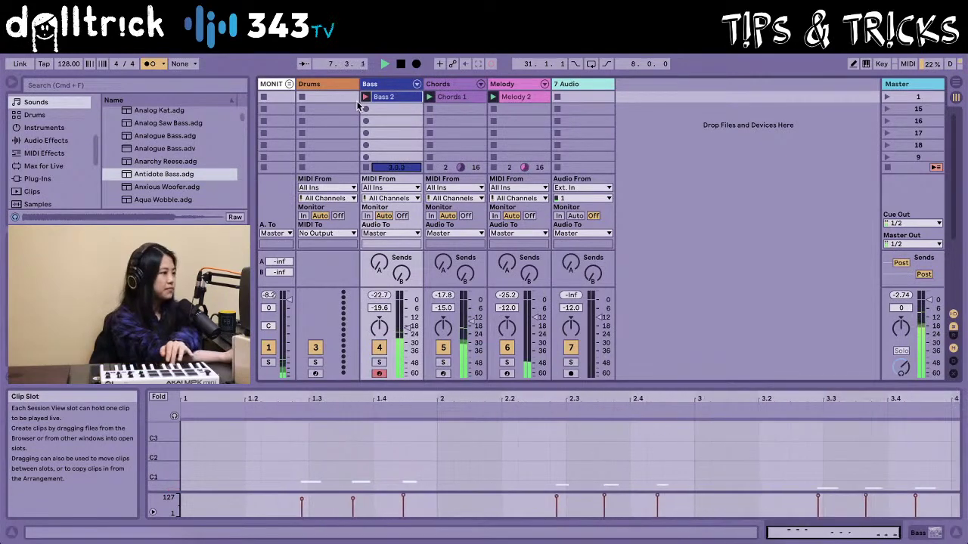
left_click(367, 98)
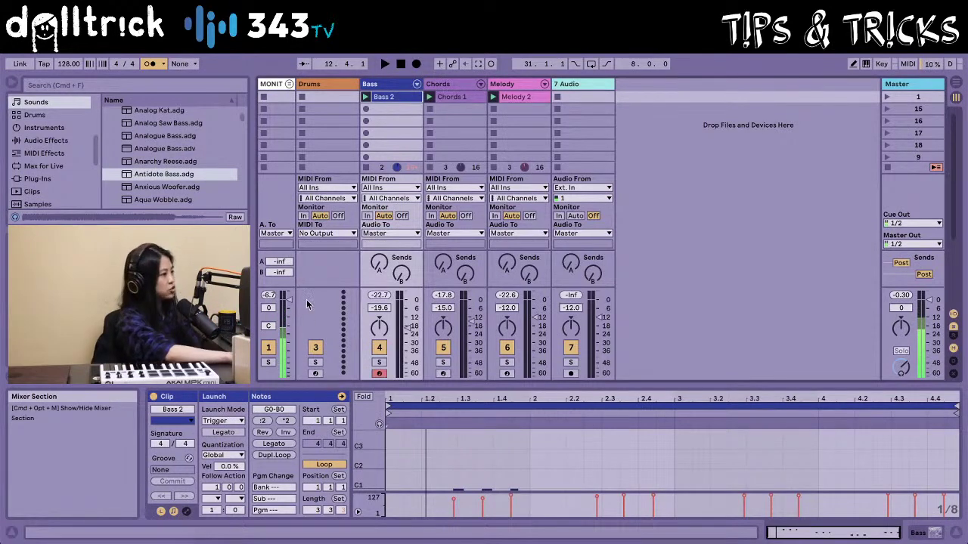
Delete the Bass 2 clip and record the bass loop again in the same slot with launch quantization set to 1 Bar
left_click(182, 64)
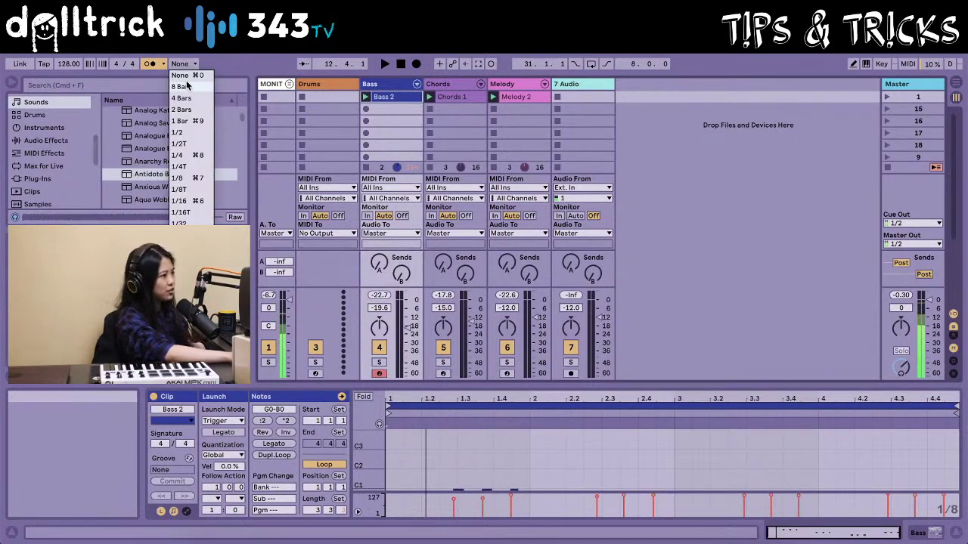
left_click(180, 121)
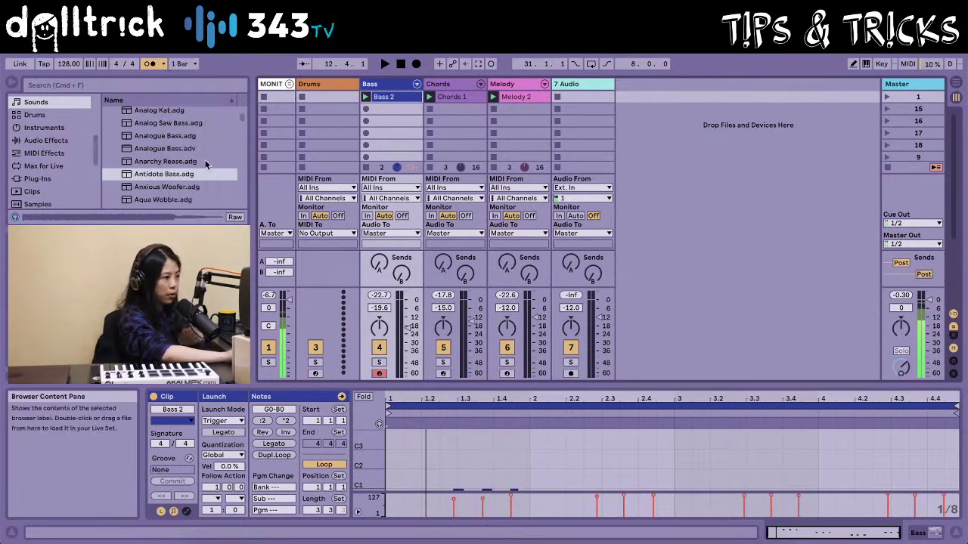
key("Delete")
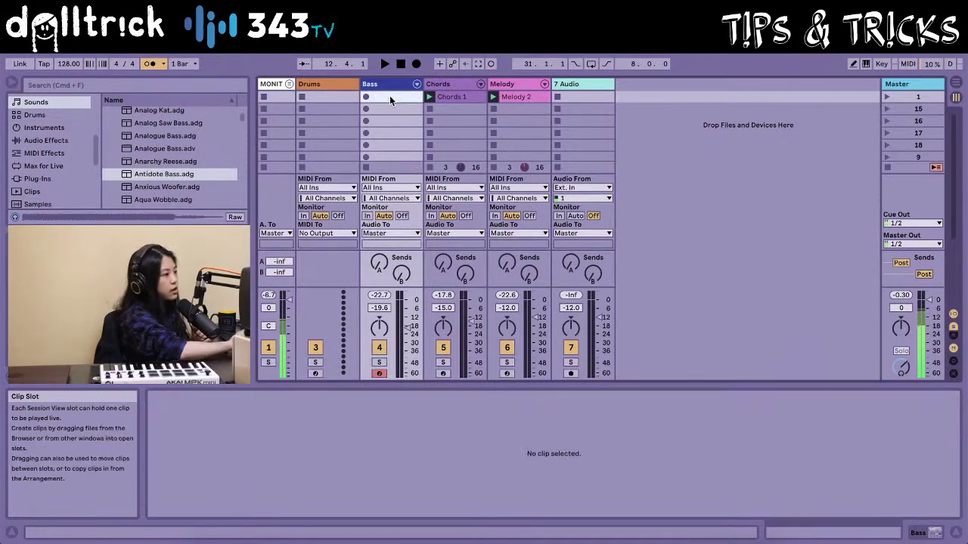
key("space")
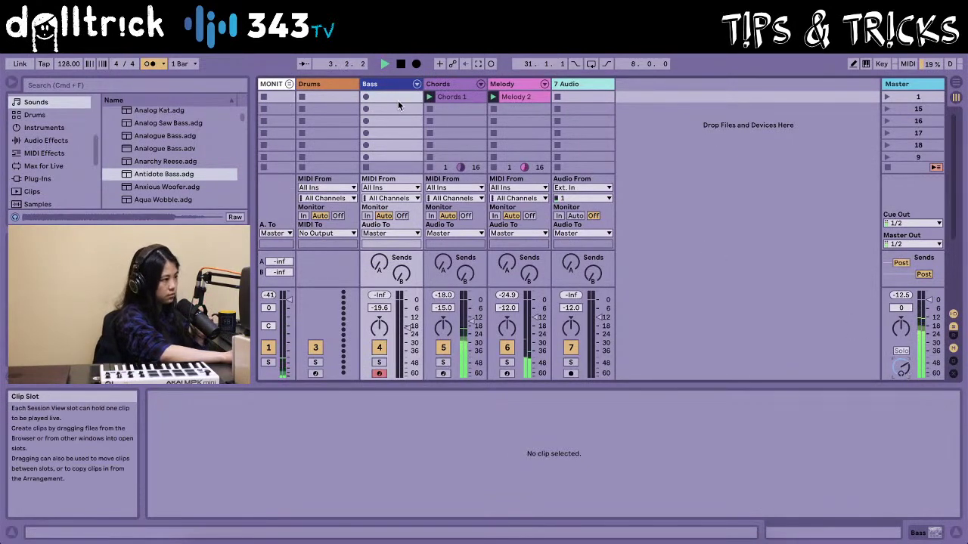
left_click(365, 97)
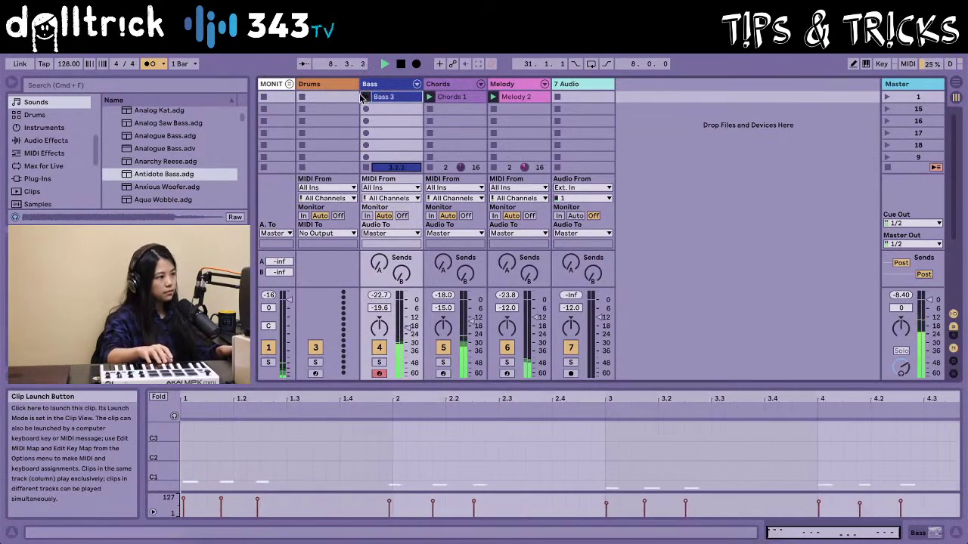
left_click(363, 97)
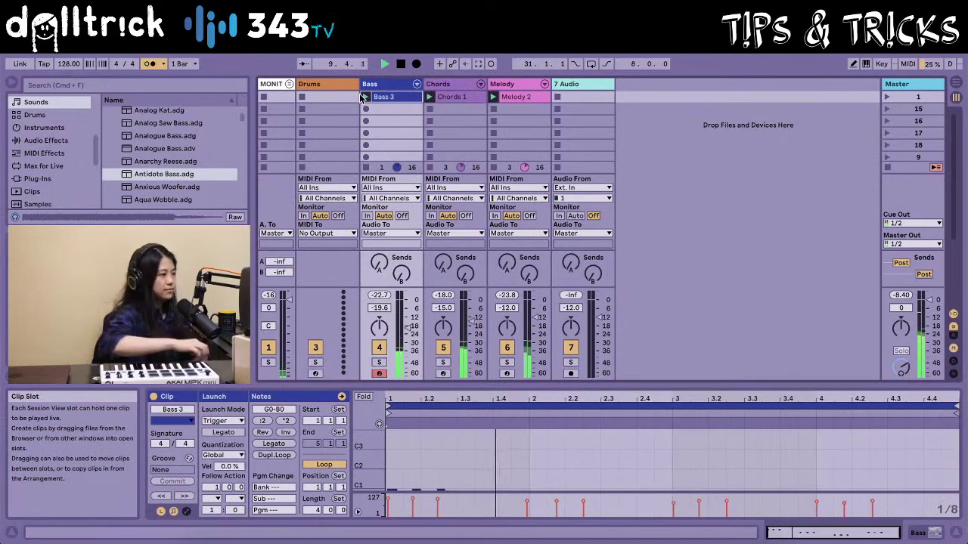
Stop the Chords track and play the bass and melody clips together, first without the metronome and finally with it on
left_click(151, 64)
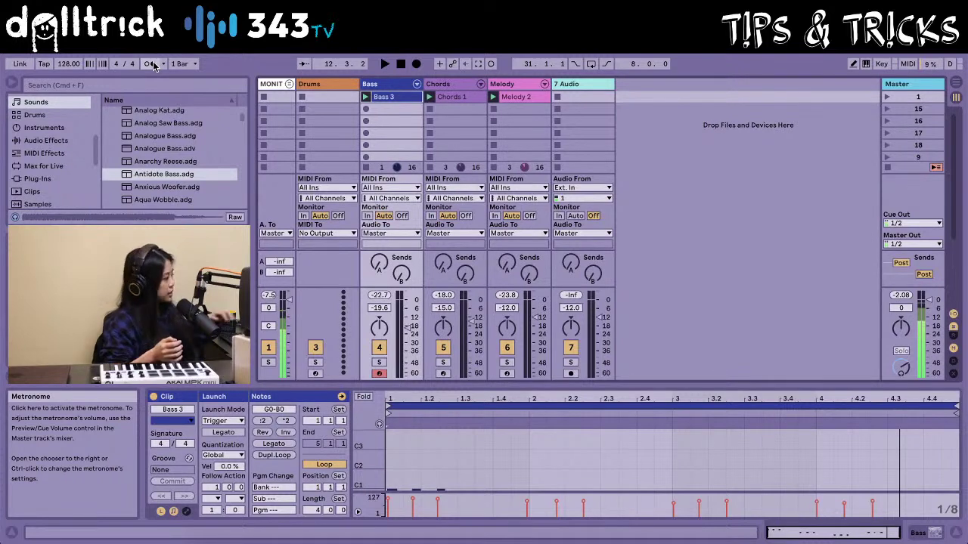
left_click(428, 111)
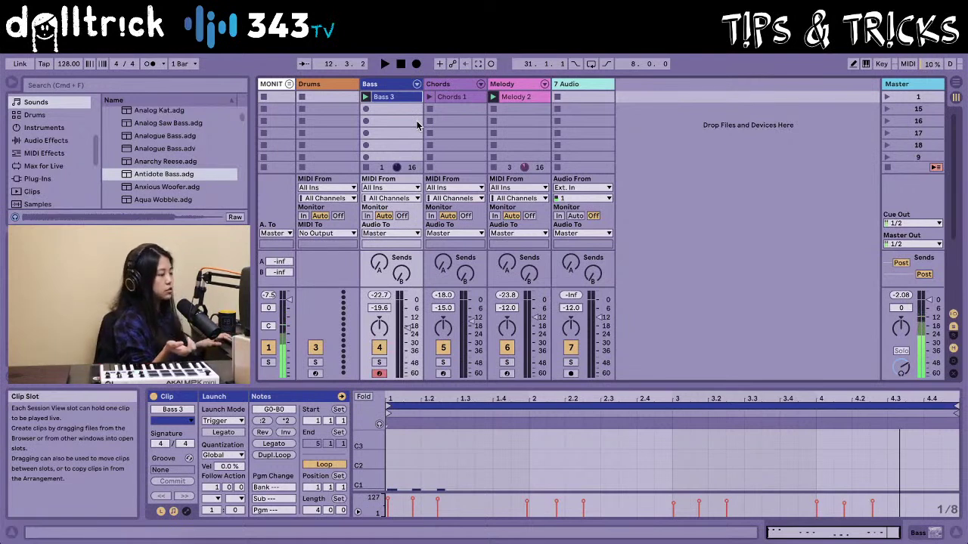
key("space")
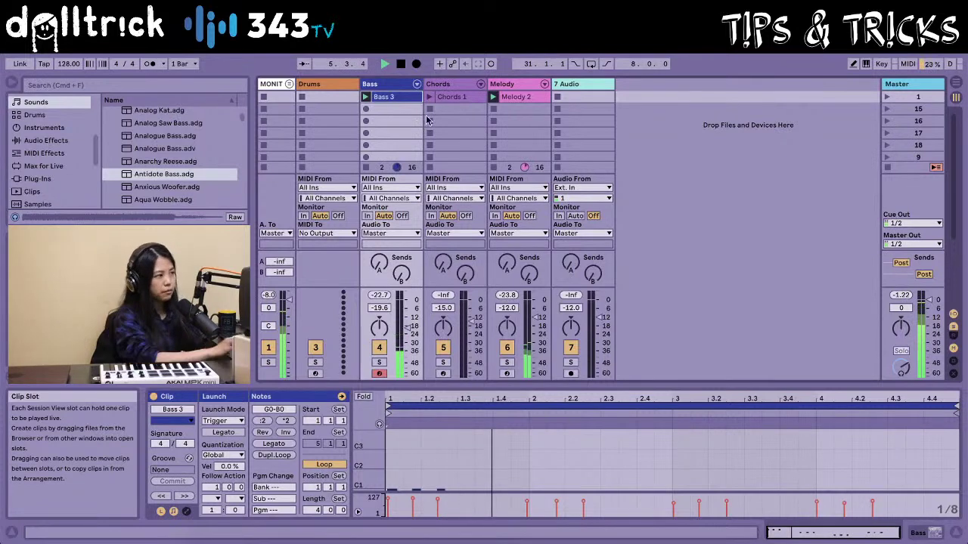
left_click(150, 64)
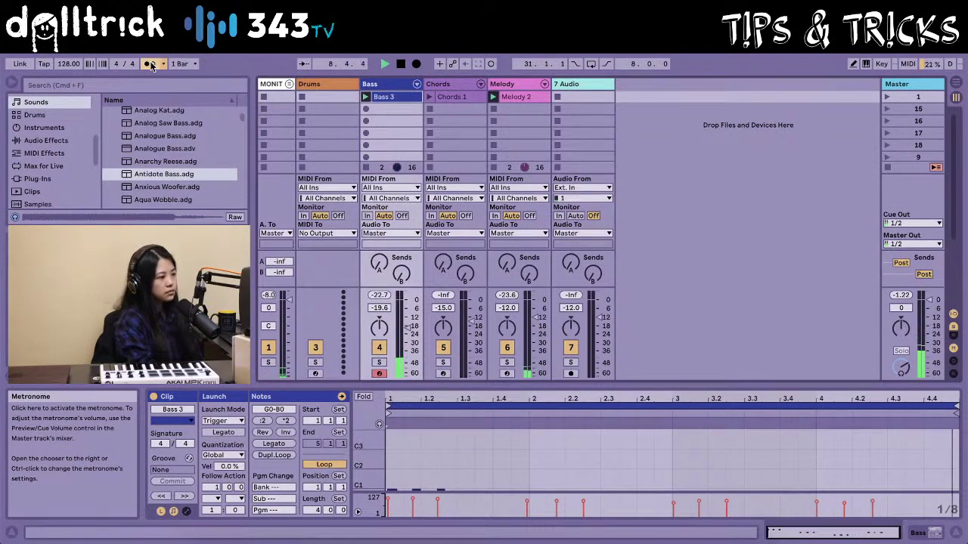
key("space")
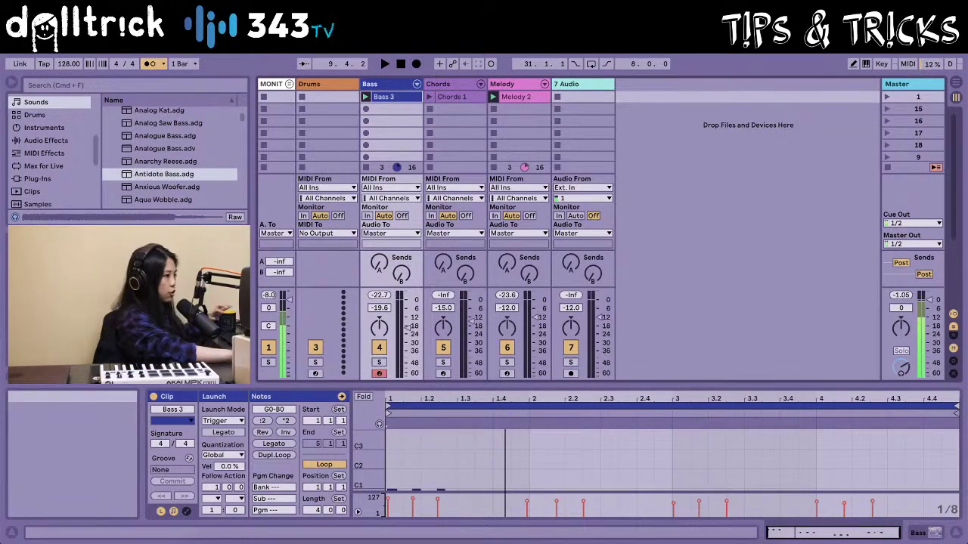
Quantize all notes in the Melody 2 clip to the 1/8 grid and play the clips to check the timing
left_click(515, 97)
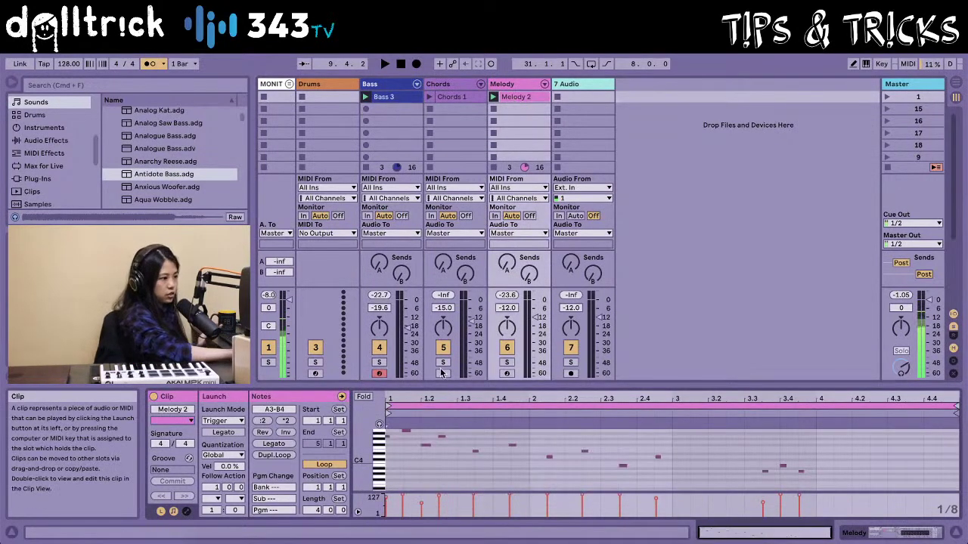
left_click(521, 469)
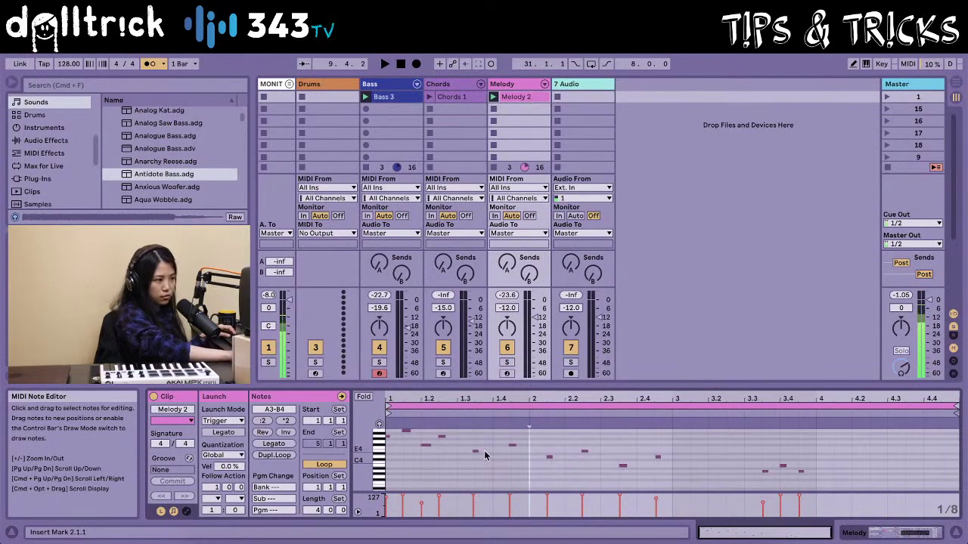
left_click(491, 469)
key("super+a")
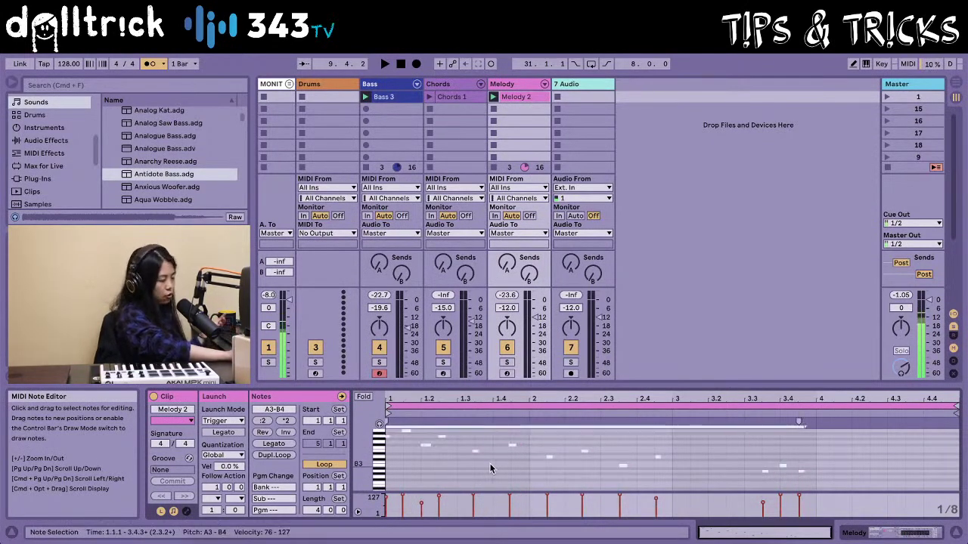
key("shift+Right")
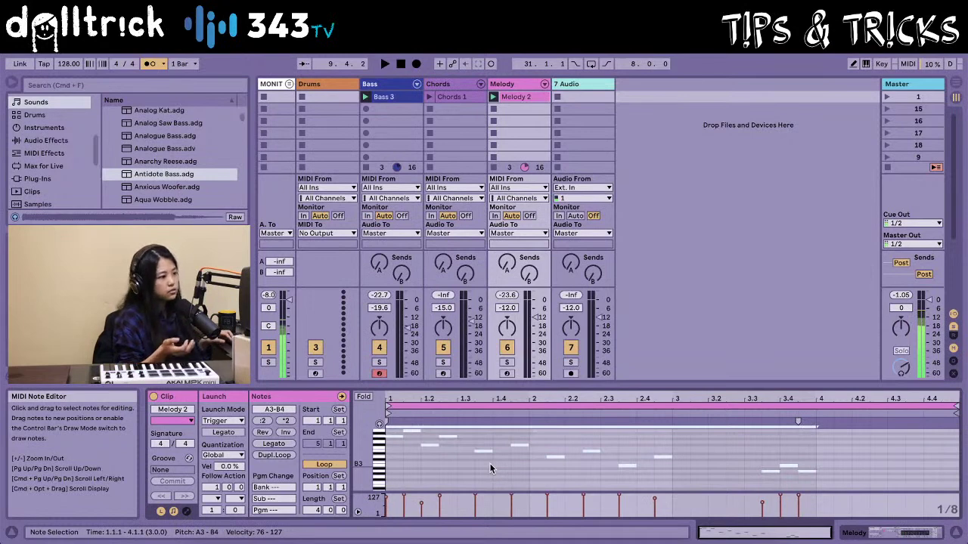
key("space")
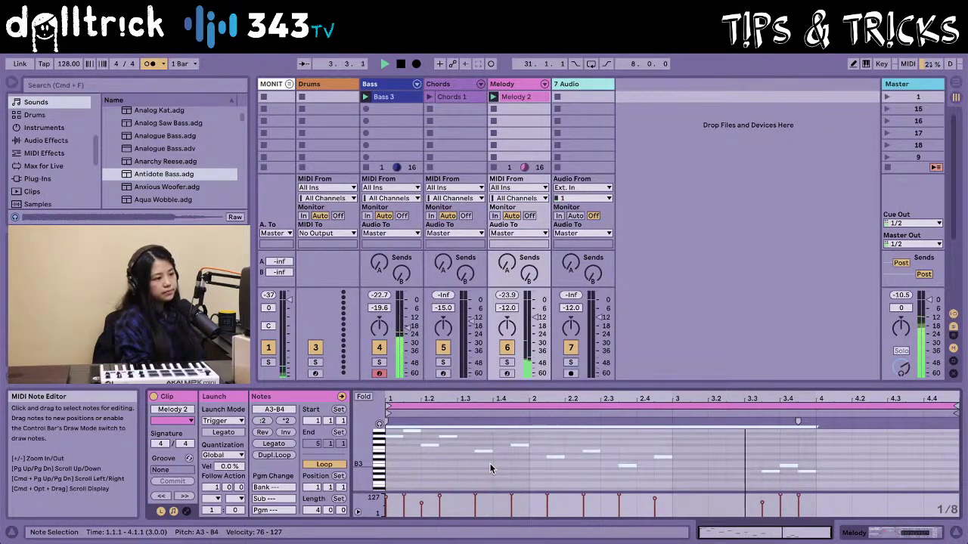
key("space")
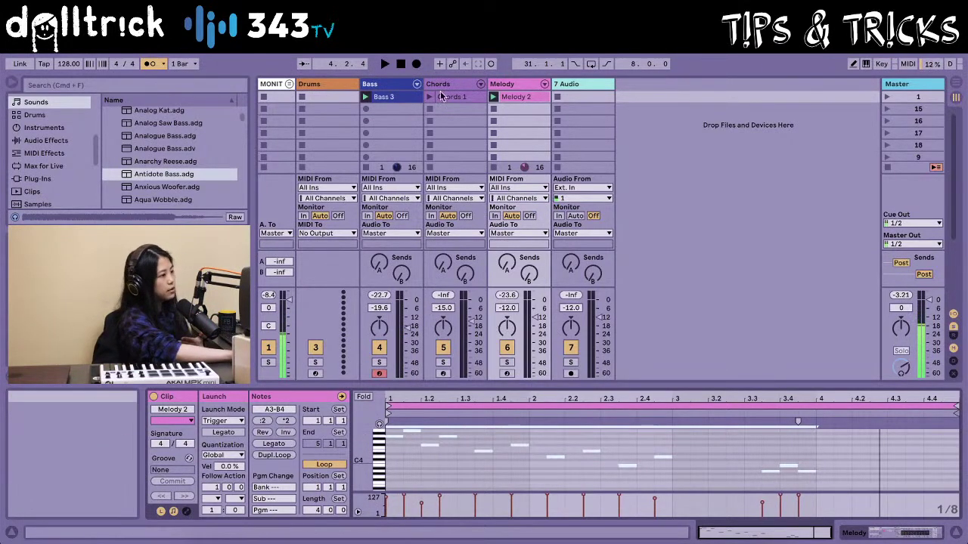
Delete the Bass 3 clip and set record quantization to Sixteenth-Note Quantization
left_click(403, 98)
key("Delete")
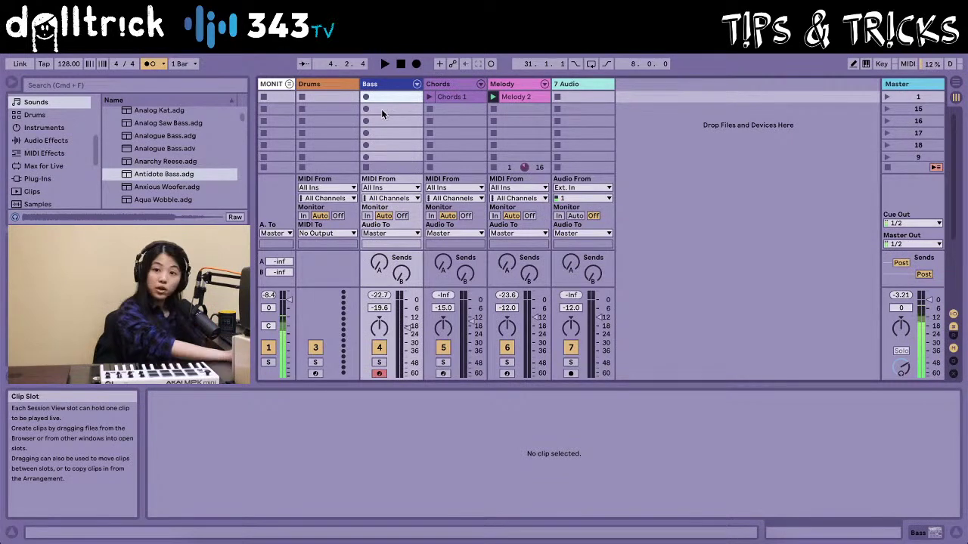
left_click(106, 47)
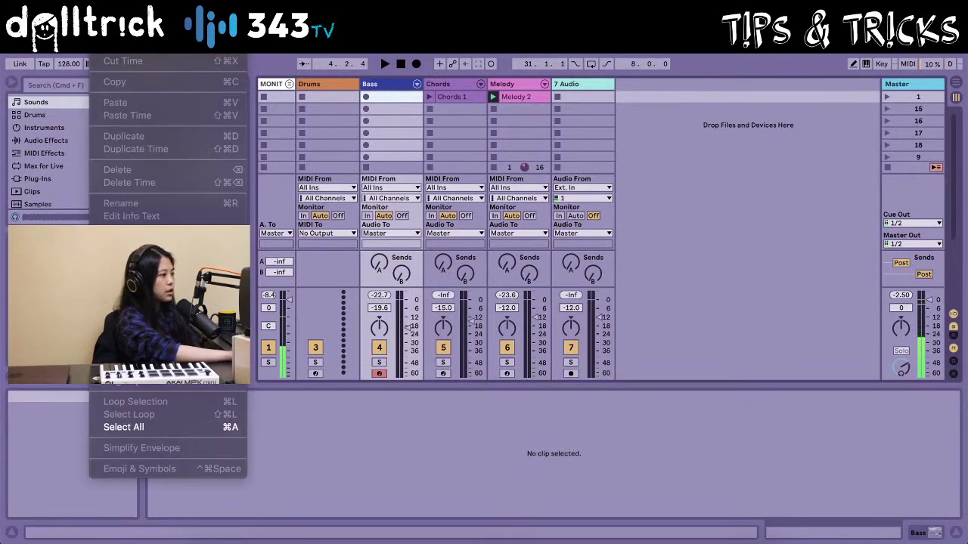
mouse_move(166, 347)
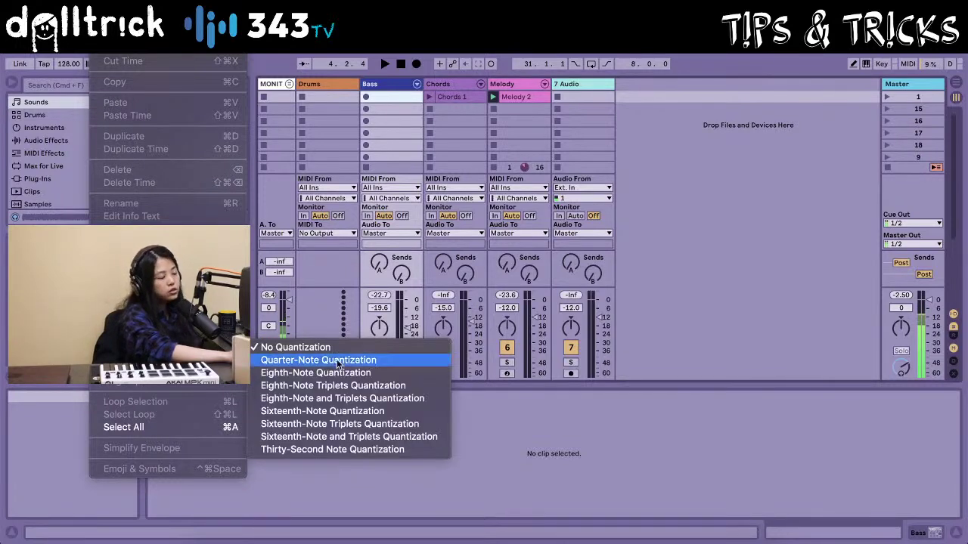
left_click(321, 412)
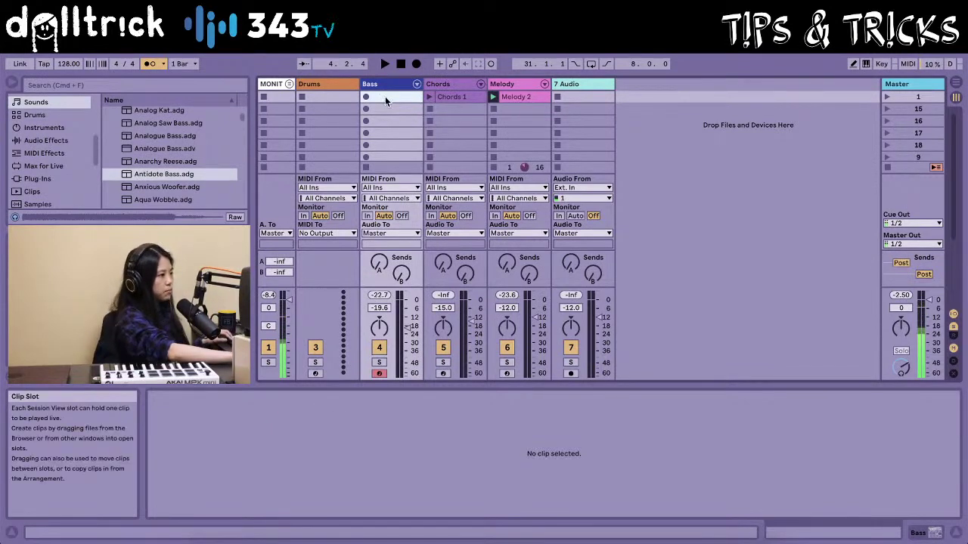
Record a new looping bass clip into the Bass track's first slot while the melody plays
key("space")
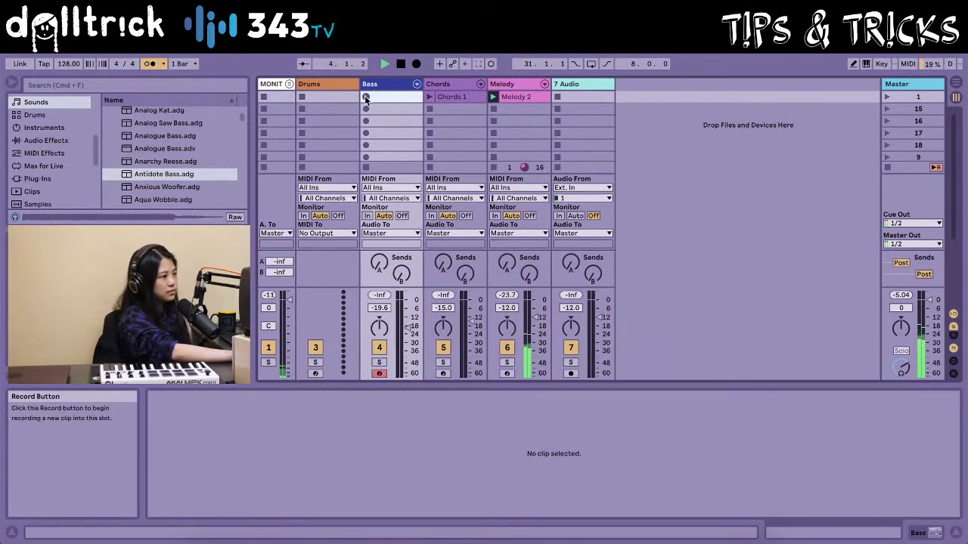
left_click(365, 99)
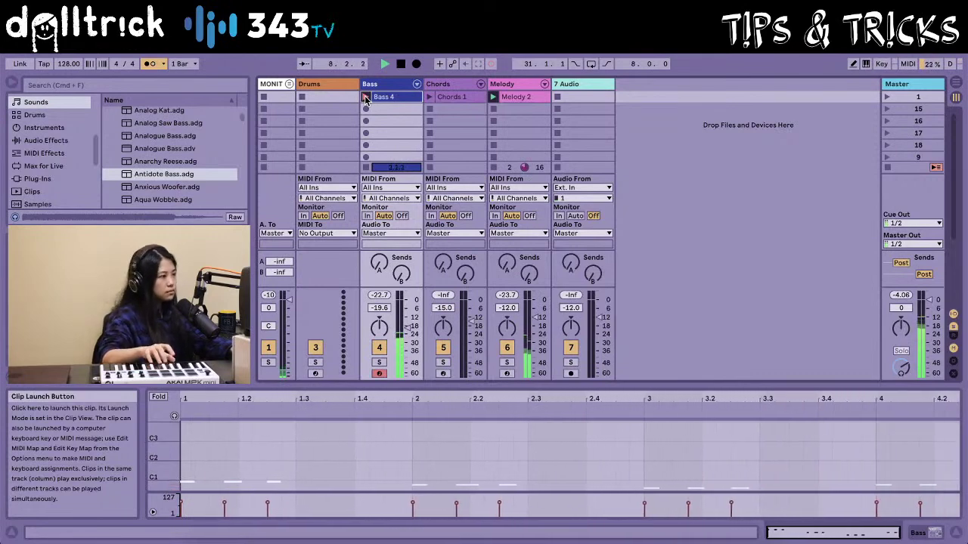
left_click(366, 99)
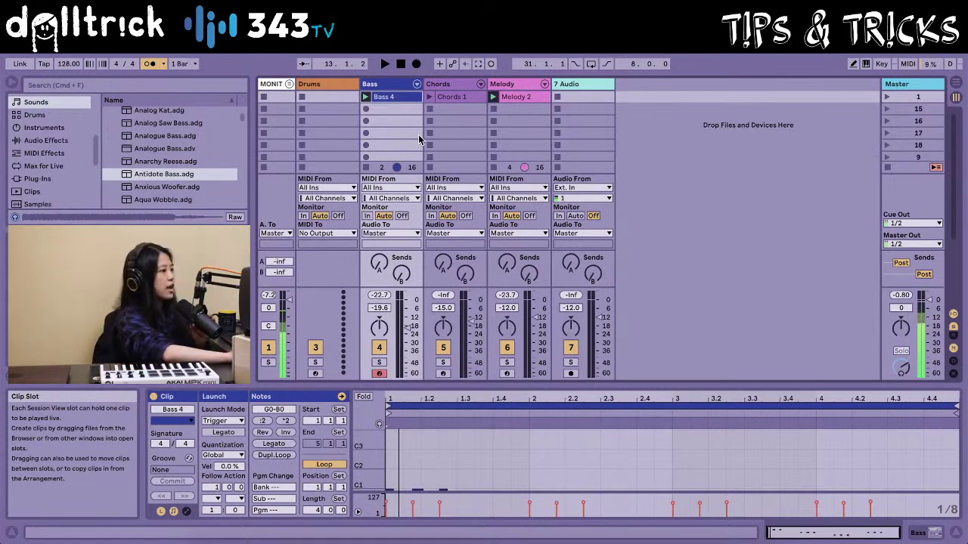
Create an empty MIDI clip in the Drums track's first slot and load 909 Flavour Kit.adg onto the track
double_click(318, 97)
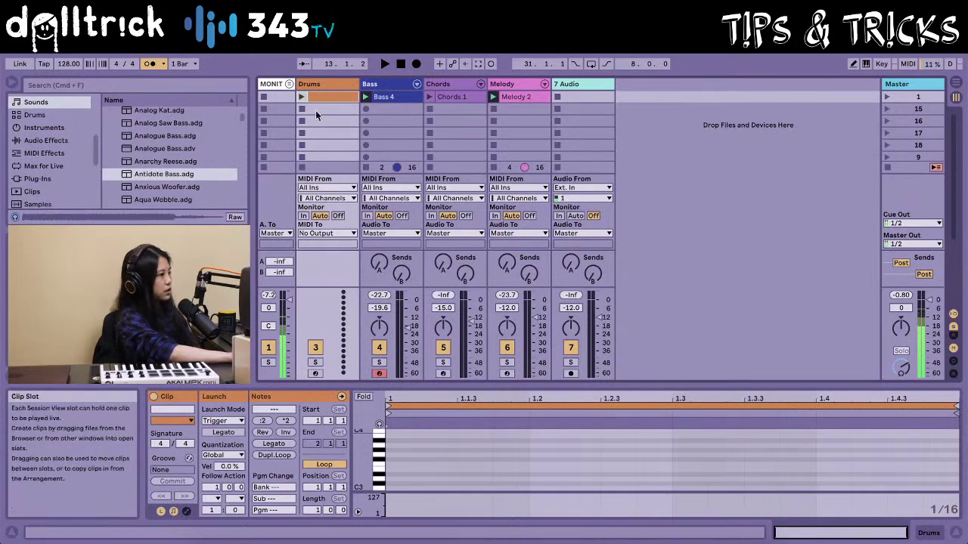
scroll(47, 175, "up", 2)
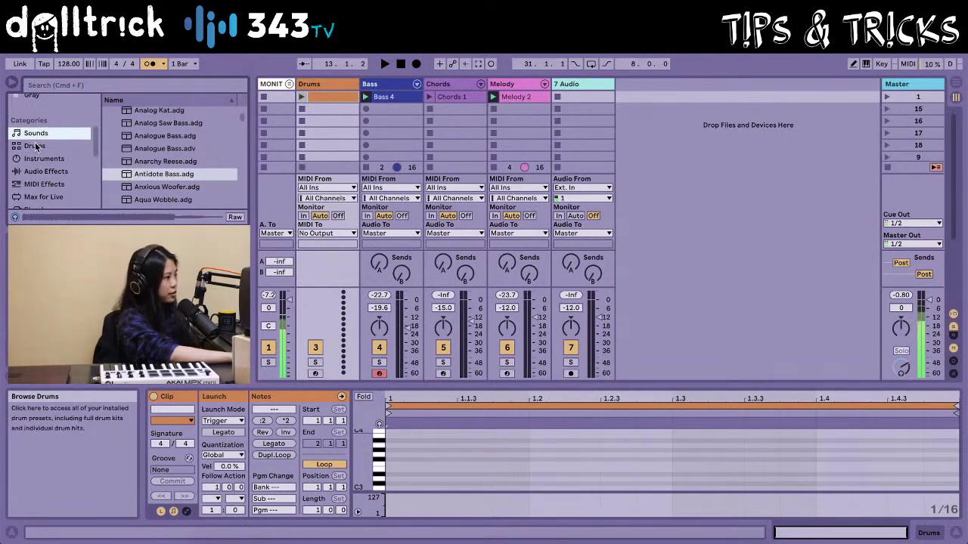
left_click(37, 146)
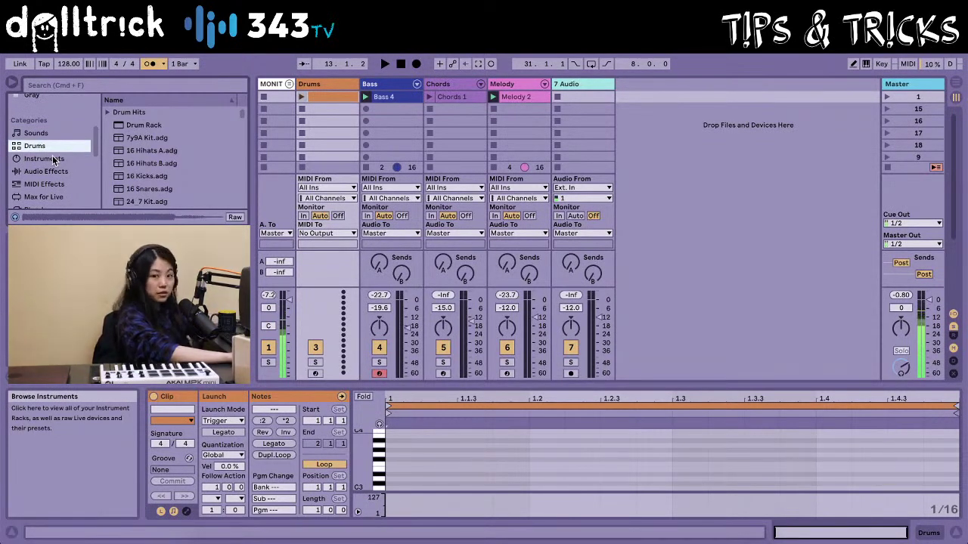
scroll(119, 163, "down", 3)
scroll(118, 163, "down", 6)
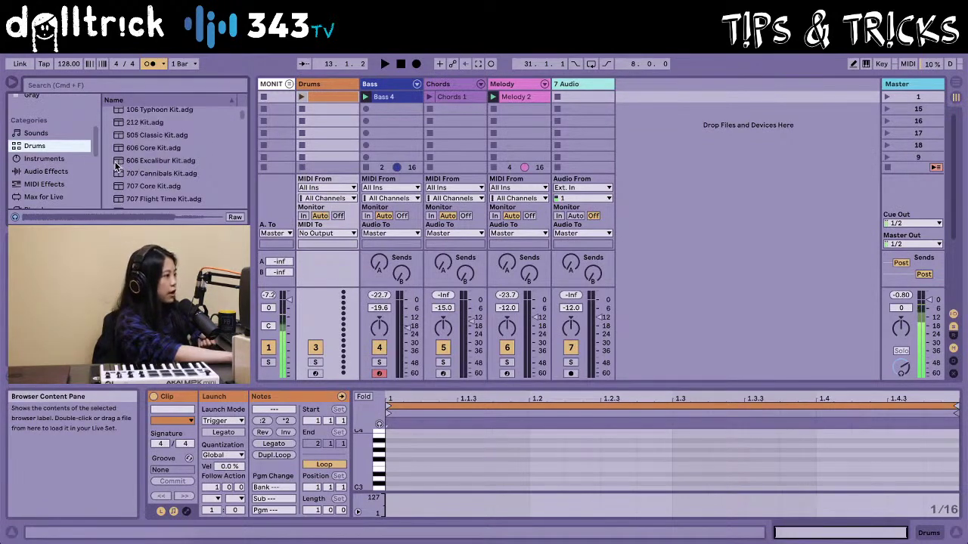
scroll(118, 165, "down", 6)
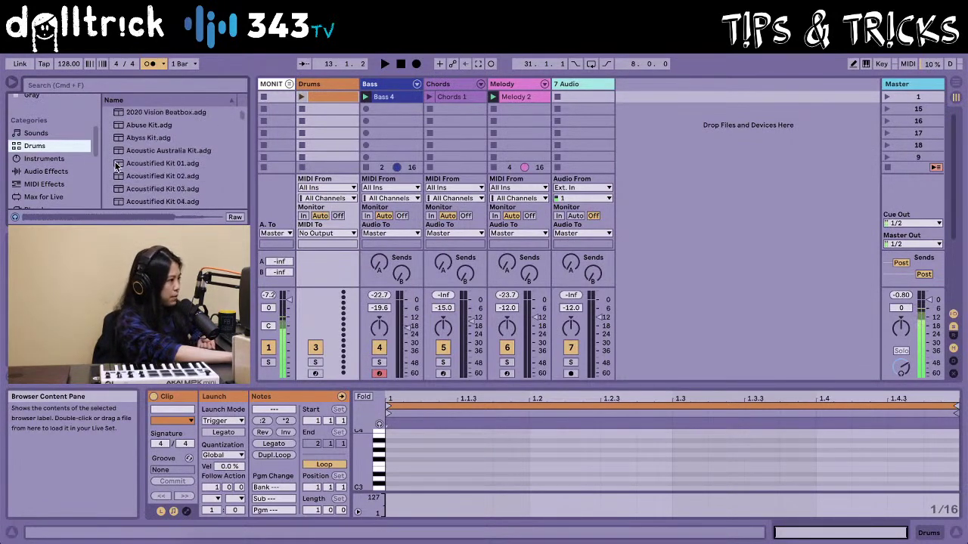
left_click(137, 144)
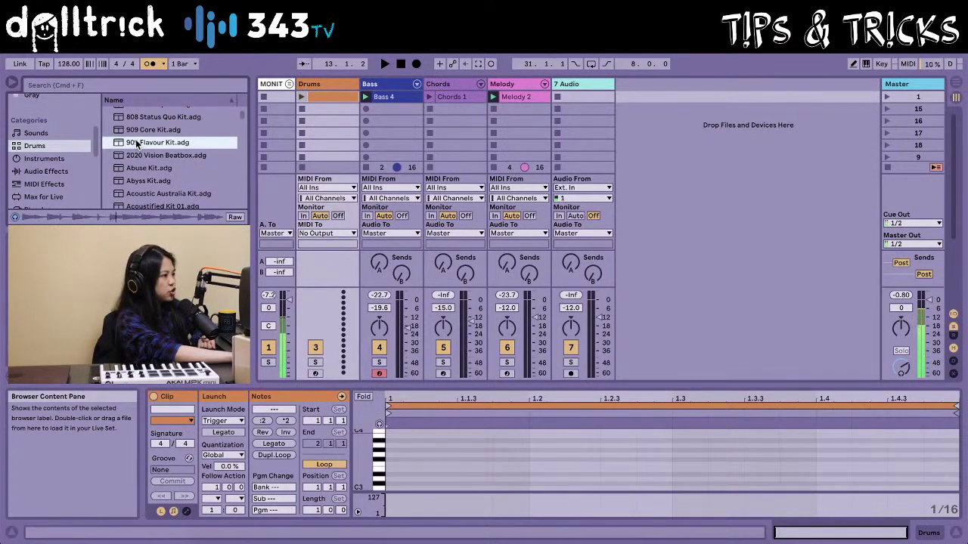
left_click_drag(137, 144, 306, 139)
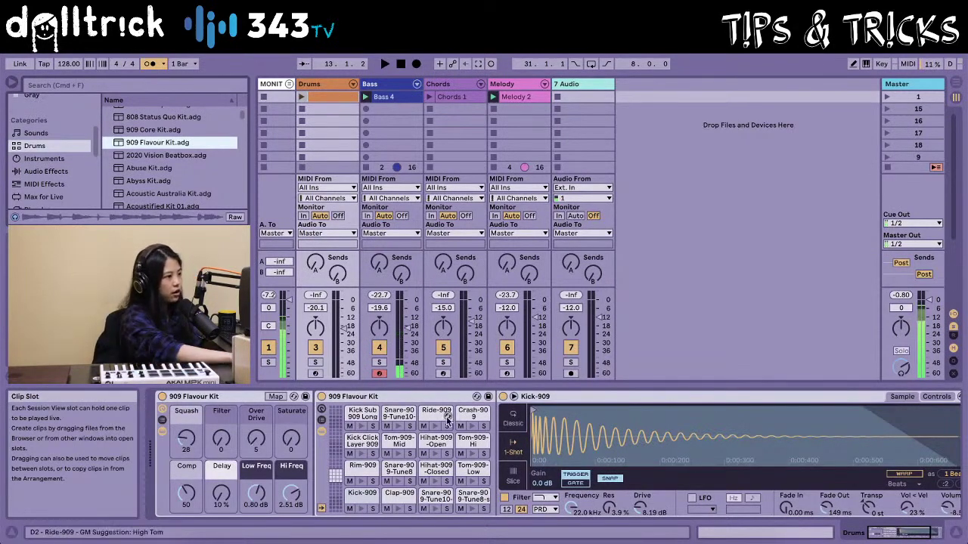
Arm the Drums track, launch scene 1 to play all clips, and open the empty drum clip's note editor
left_click(311, 374)
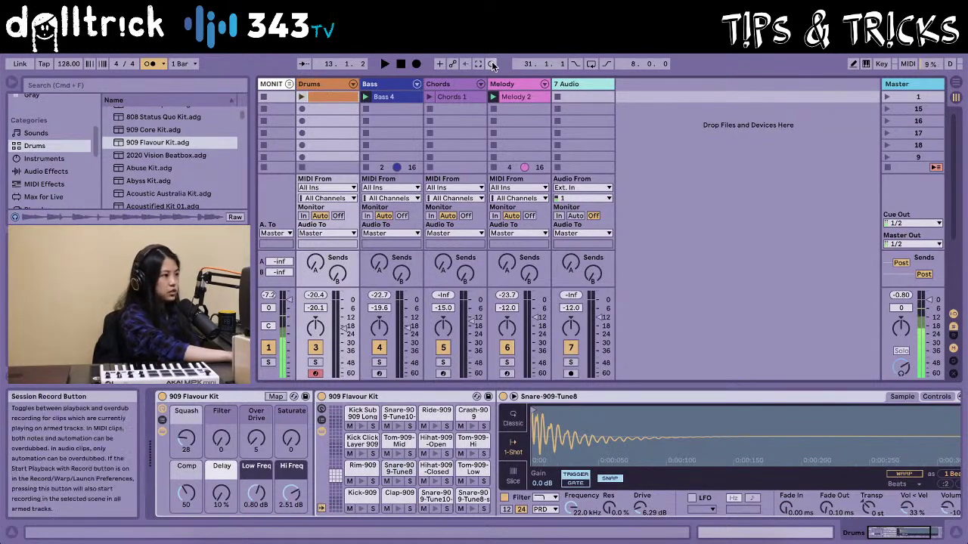
left_click(887, 95)
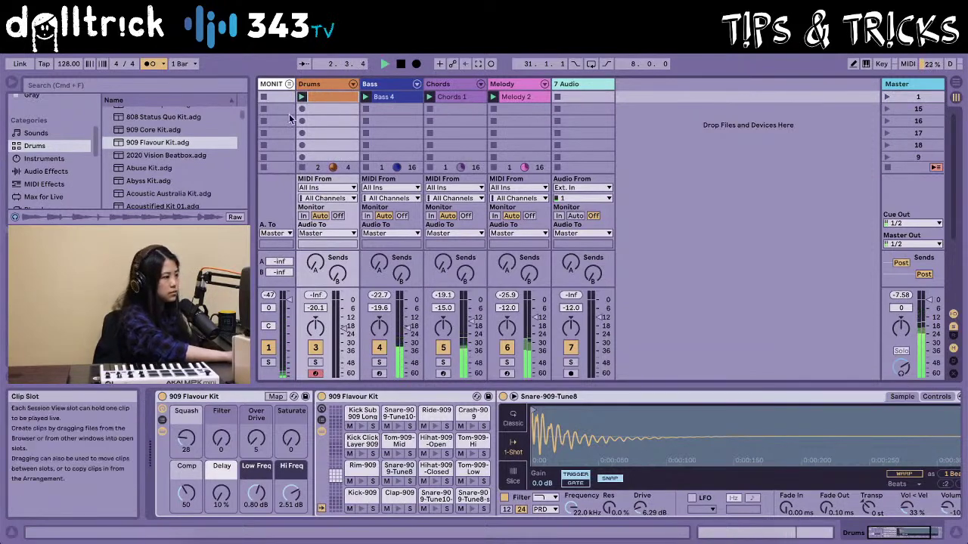
left_click(330, 97)
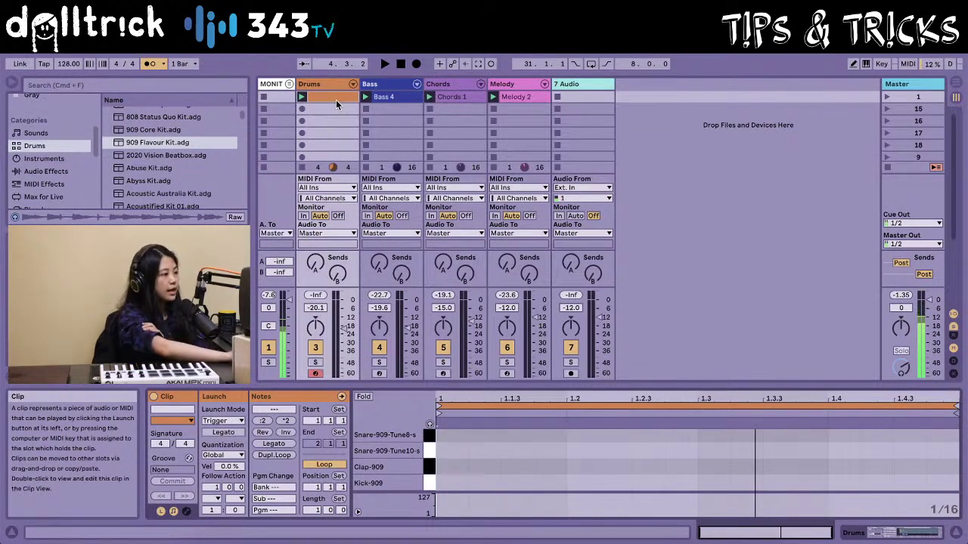
left_click(426, 99)
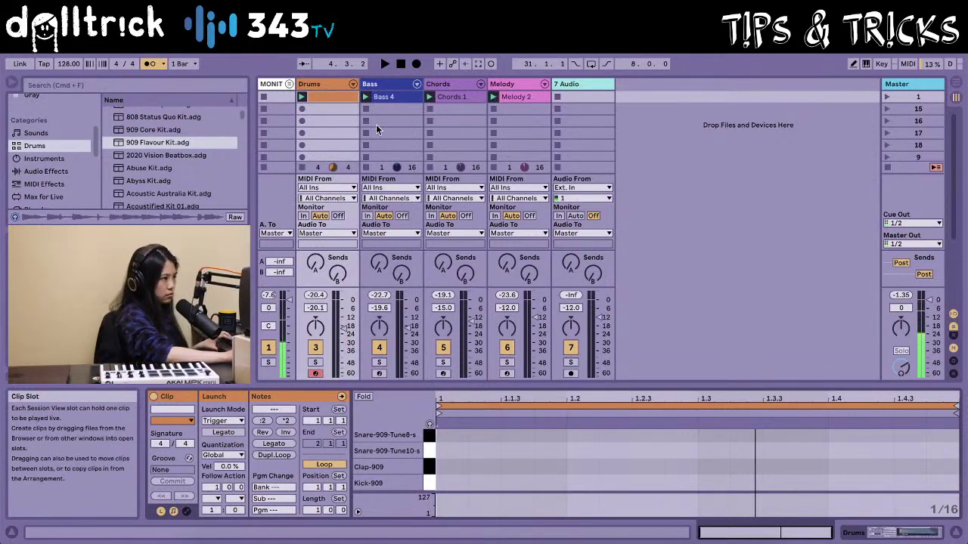
Overdub a looping kick, clap and closed hi-hat pattern into the Drums clip, with Bass volume at -25.6 dB and Drums at -16.0 dB
key("space")
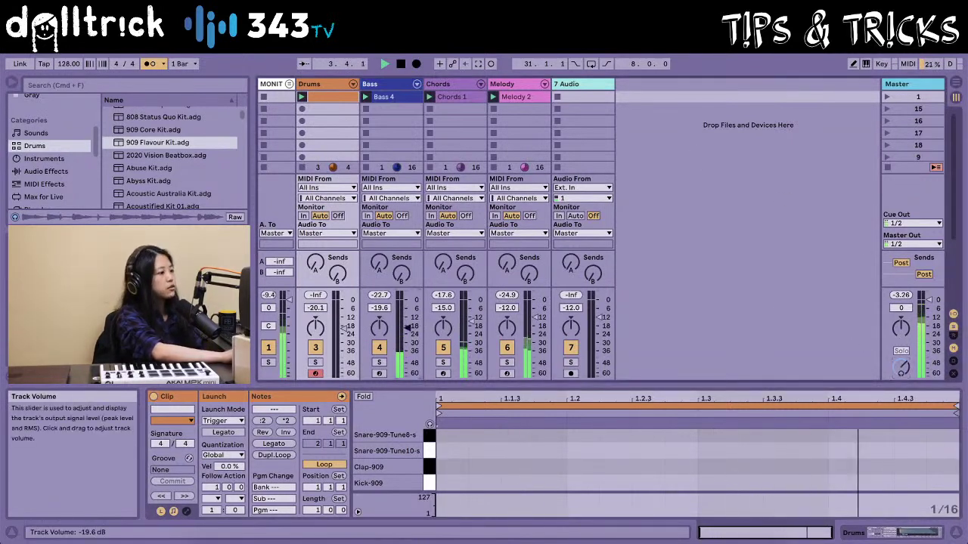
left_click_drag(407, 330, 406, 338)
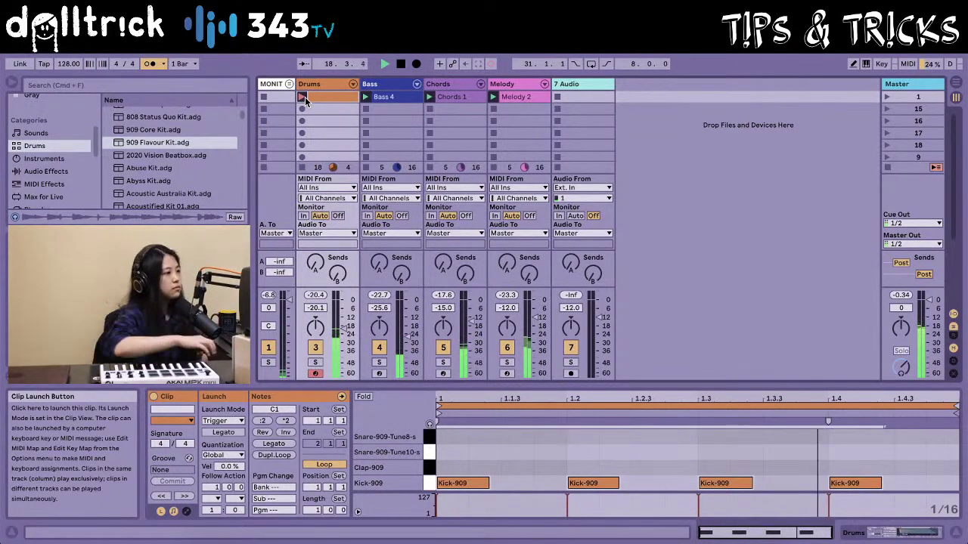
left_click(490, 65)
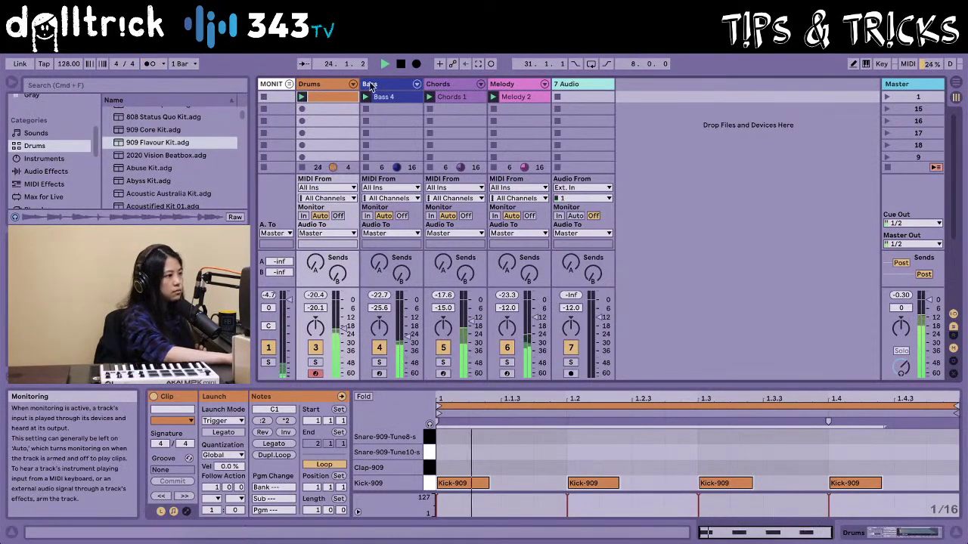
left_click_drag(345, 328, 345, 322)
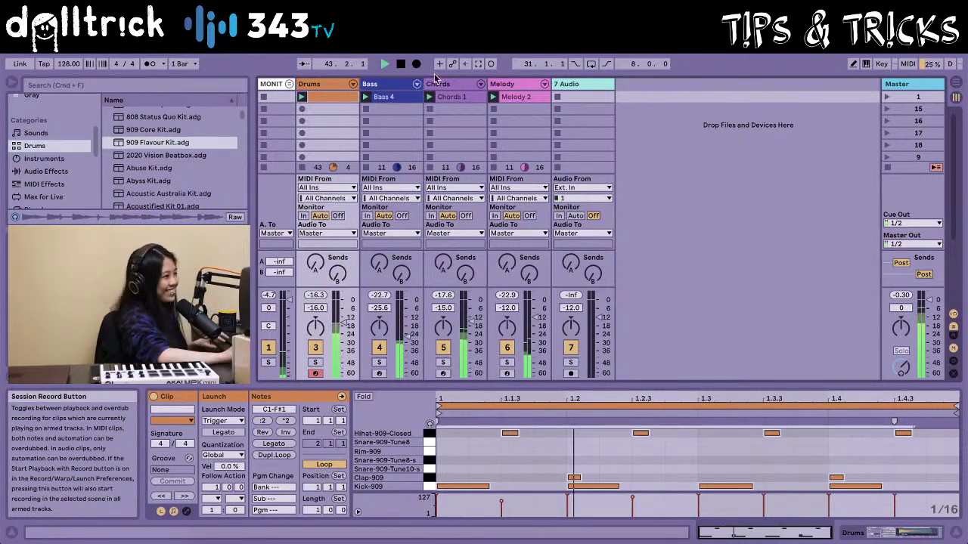
Stop all playing clips by launching the empty scene 15, and halt the transport
left_click(887, 110)
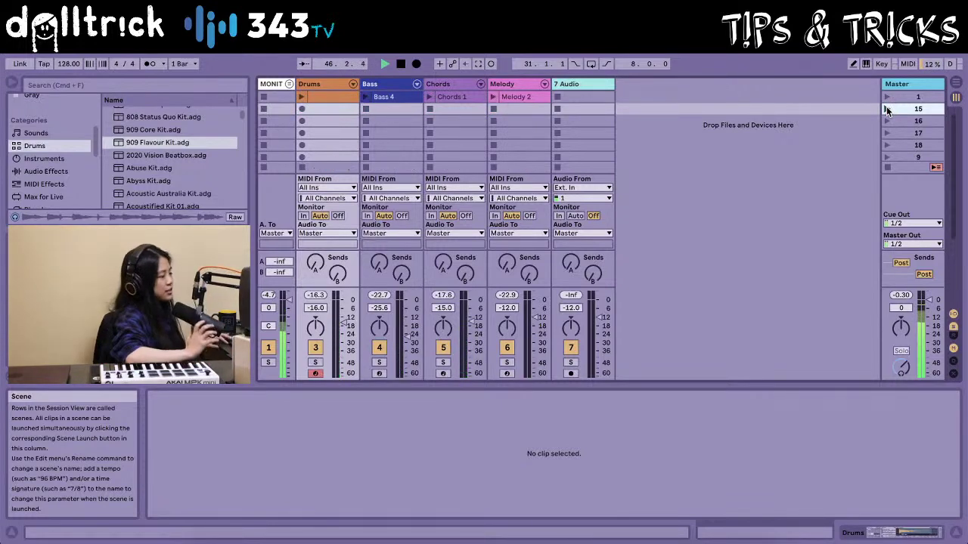
key("space")
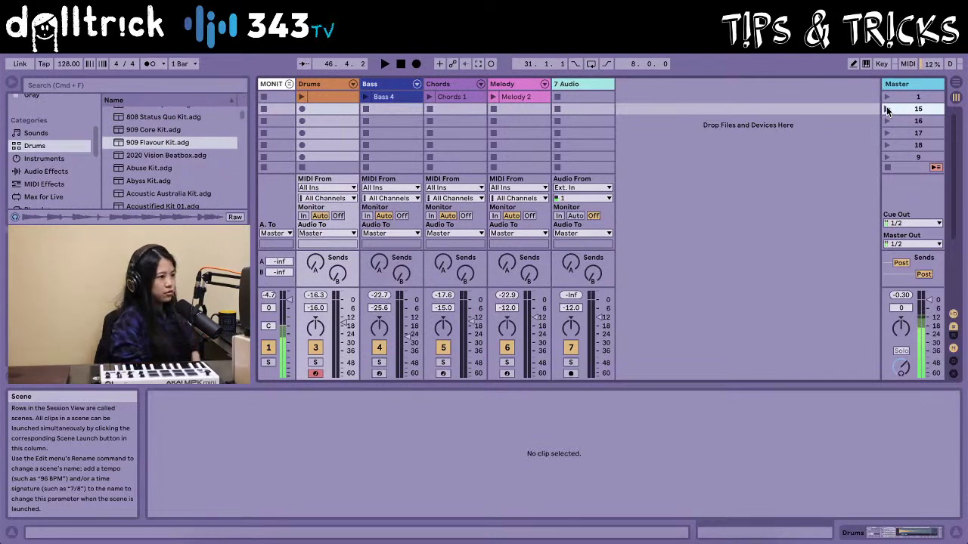
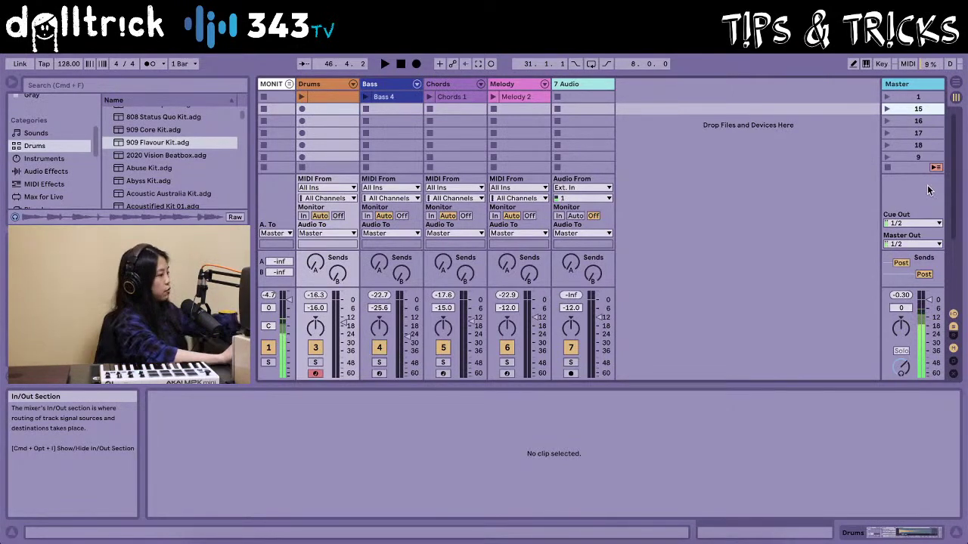
Map Session Record to note E0 on channel 2 of the MIDI controller and leave MIDI mapping mode
left_click(908, 64)
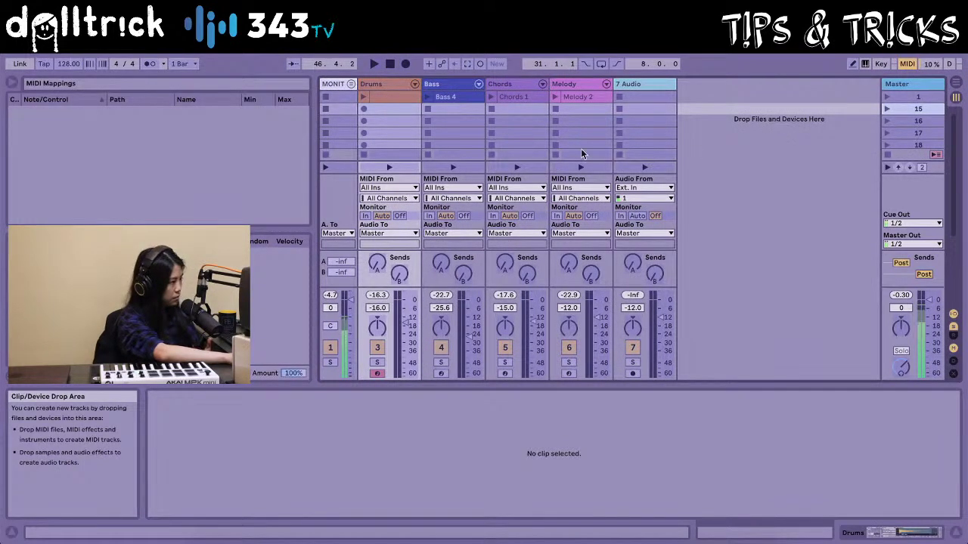
left_click(480, 66)
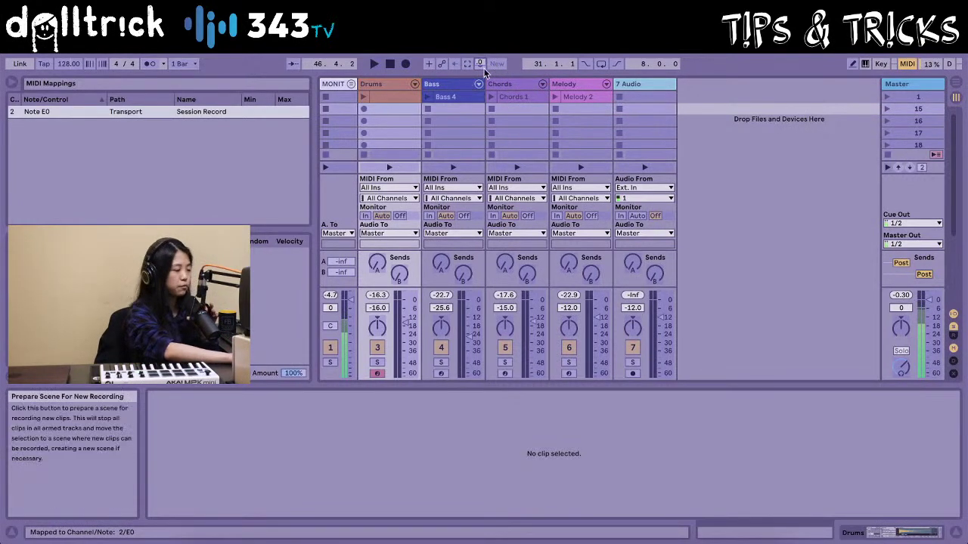
key("Delete")
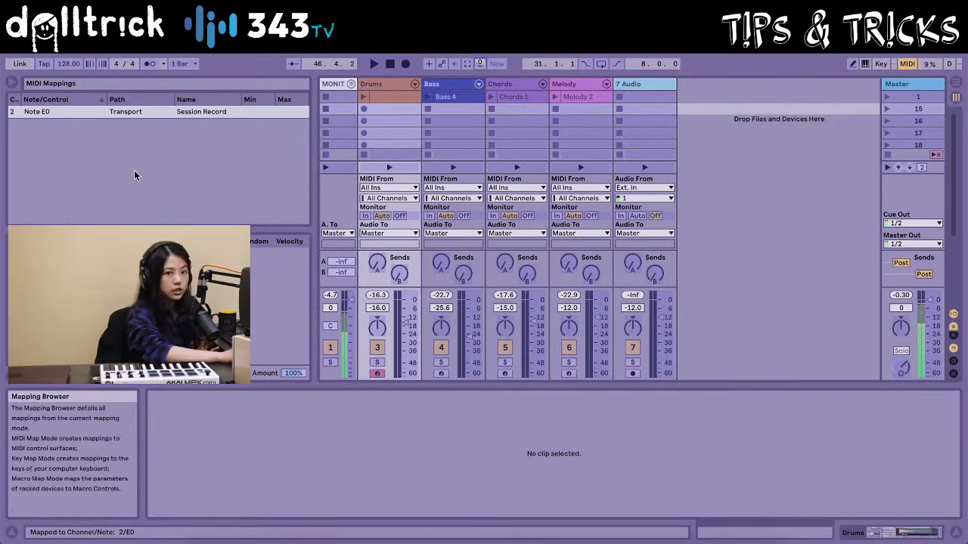
left_click(903, 65)
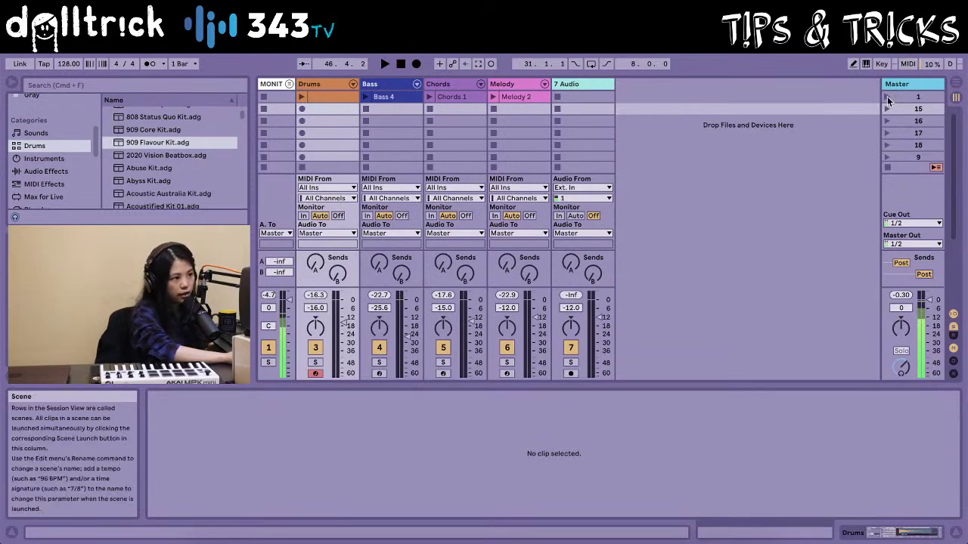
Launch scene 1 and lower the track volumes: Drums -23.0 dB, Bass -33.0 dB, Chords -24.7 dB and Melody -14.5 dB
left_click(888, 98)
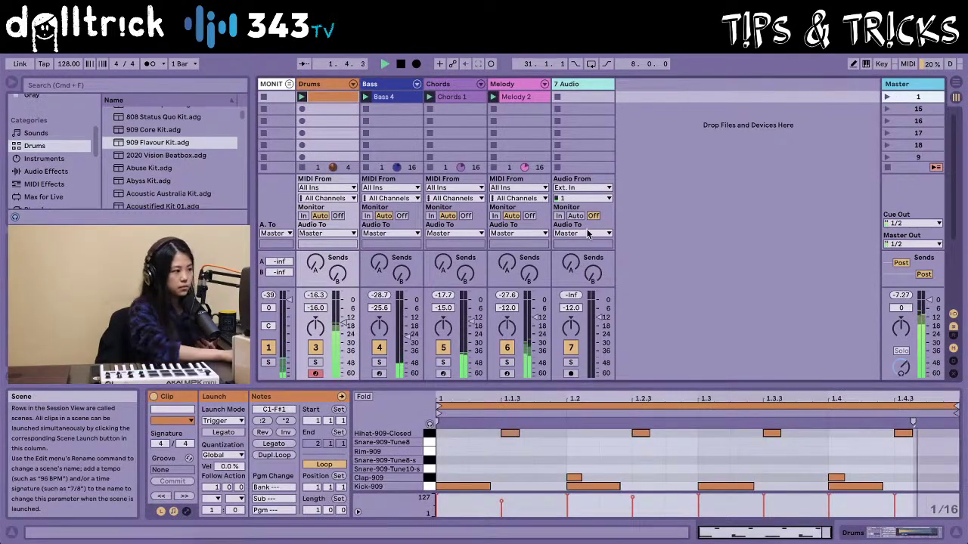
mouse_move(344, 325)
left_mouse_down()
mouse_move(367, 348)
mouse_move(347, 335)
left_mouse_up()
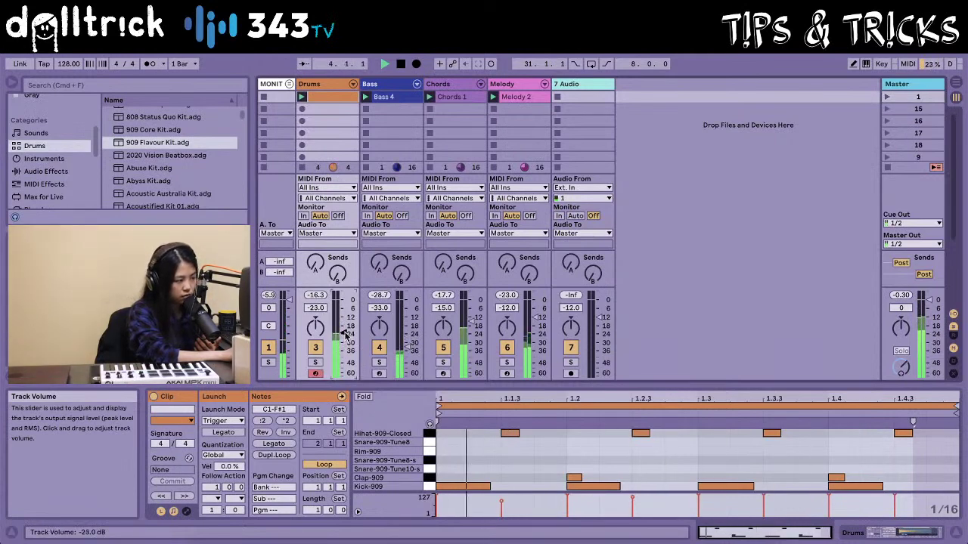
left_click_drag(473, 324, 471, 334)
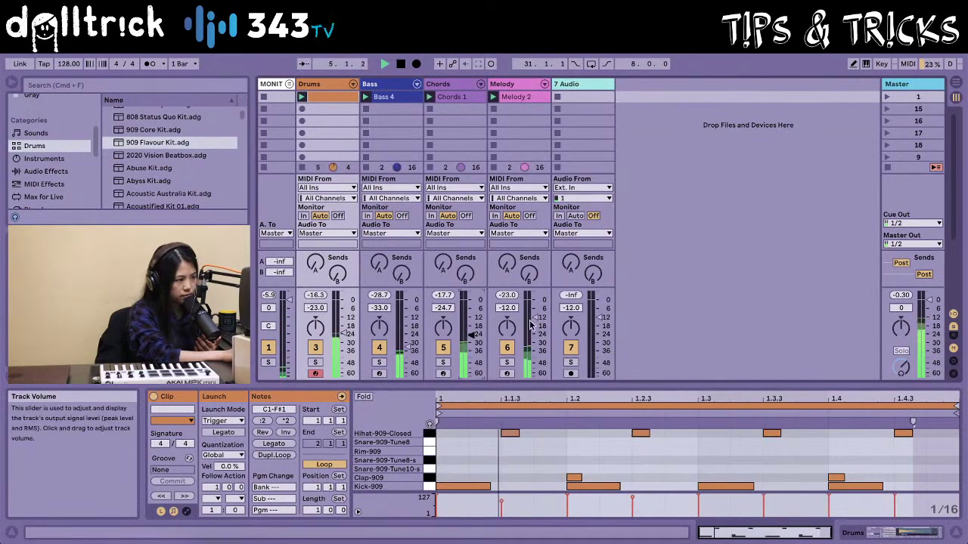
left_click_drag(529, 326, 529, 329)
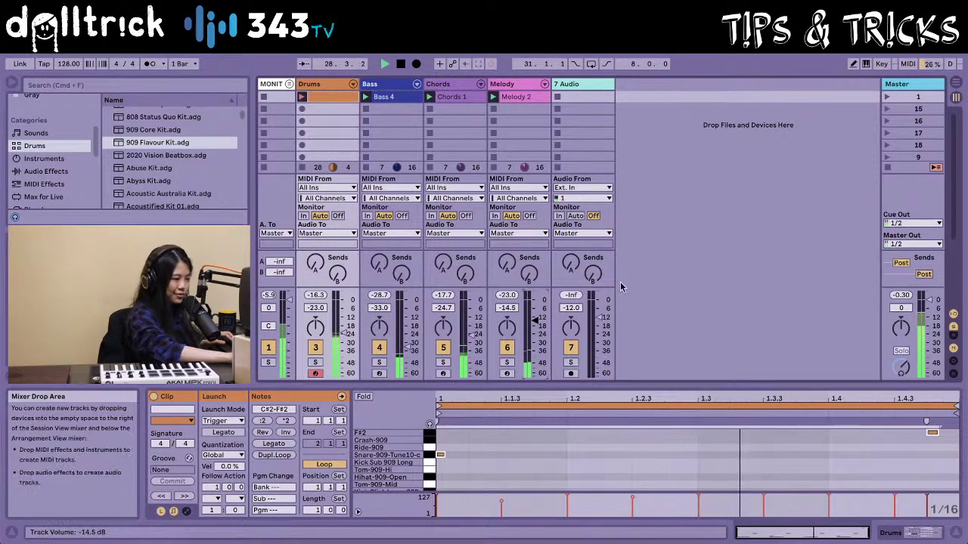
Stop the recording and delete the stray C#2 to F#2 notes from the drum clip
left_click(416, 64)
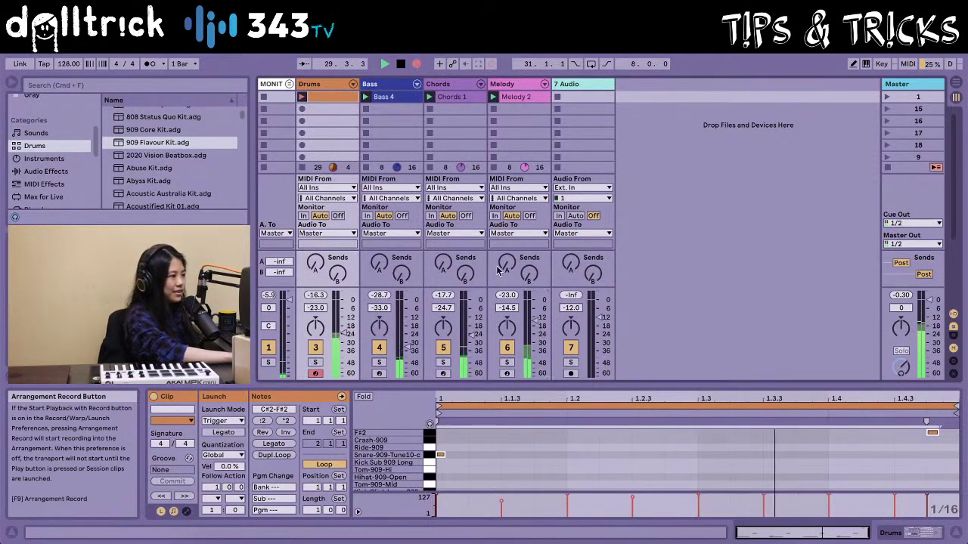
key("space")
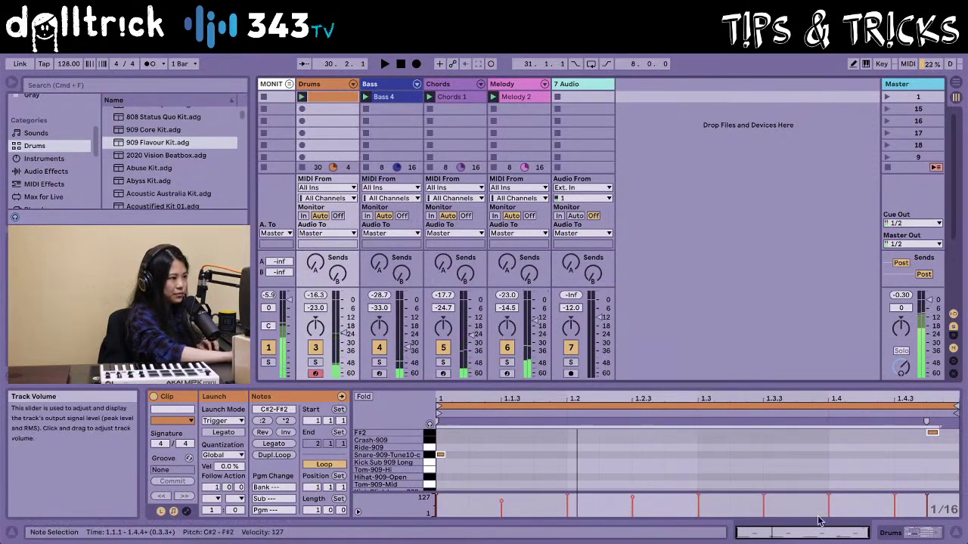
key("Delete")
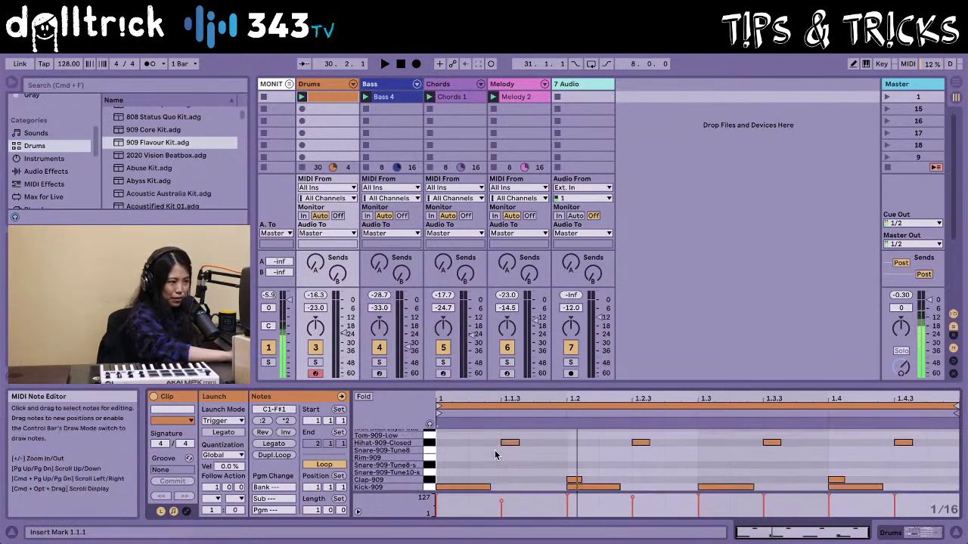
scroll(483, 459, "down", 3)
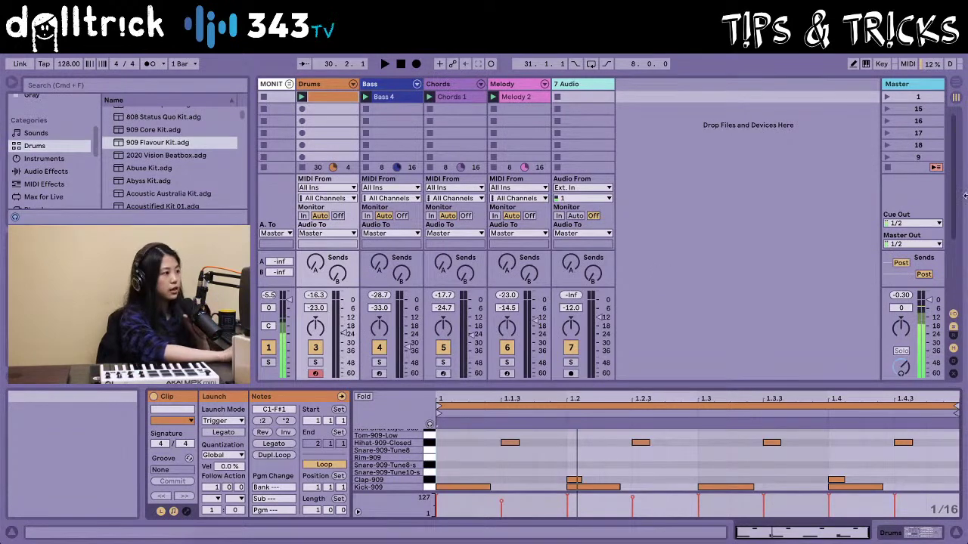
Map the transport's Play control to MIDI note C1 on channel 1 and leave MIDI mapping mode
left_click(909, 64)
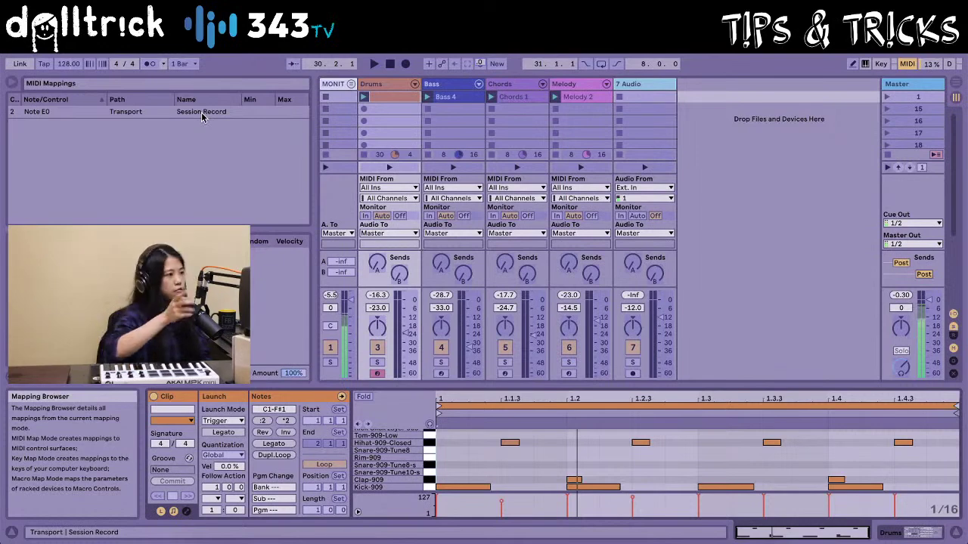
left_click(372, 66)
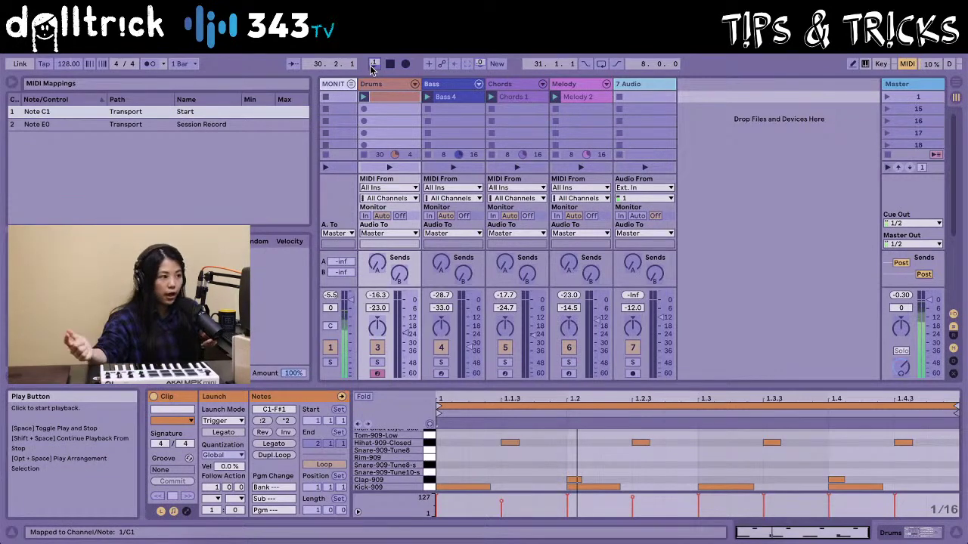
left_click(908, 64)
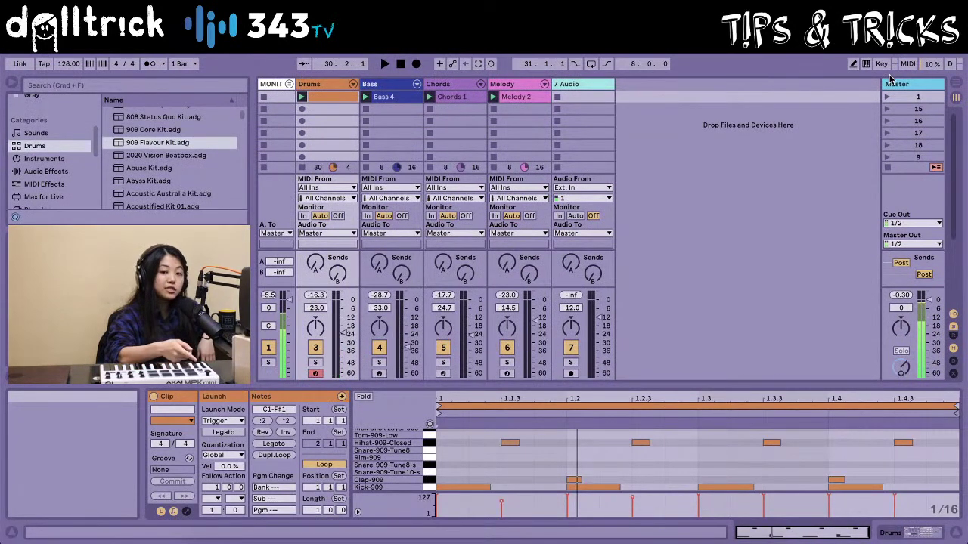
Start and stop playback twice to test triggering the transport
key("space")
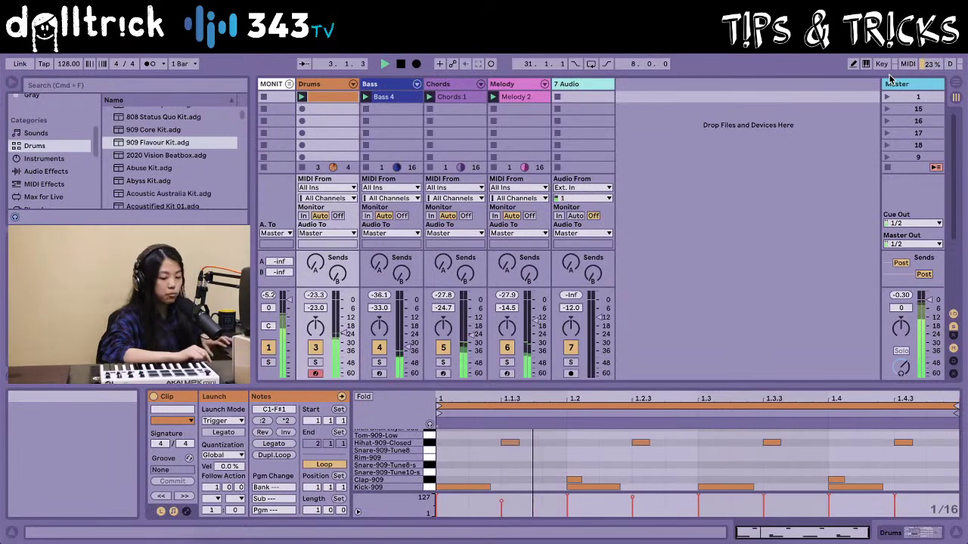
key("space")
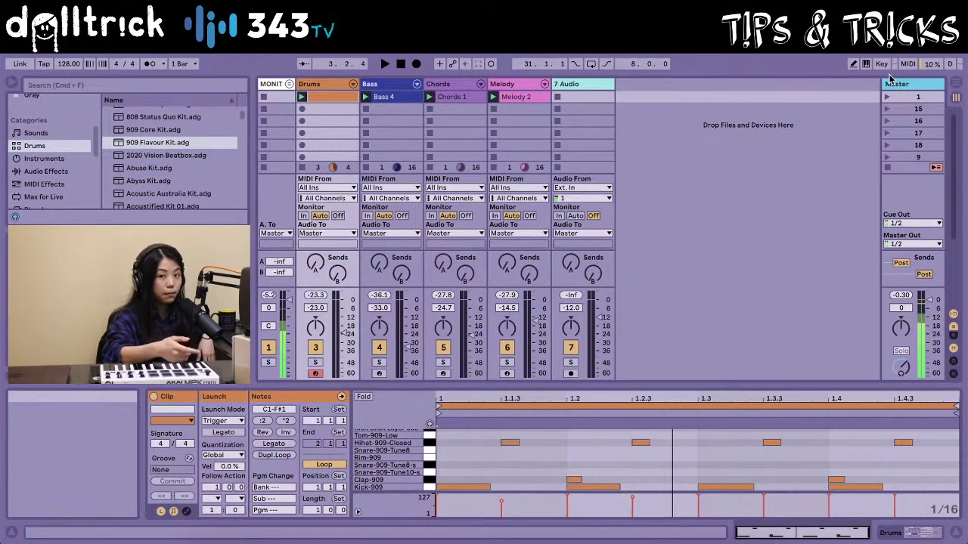
key("space")
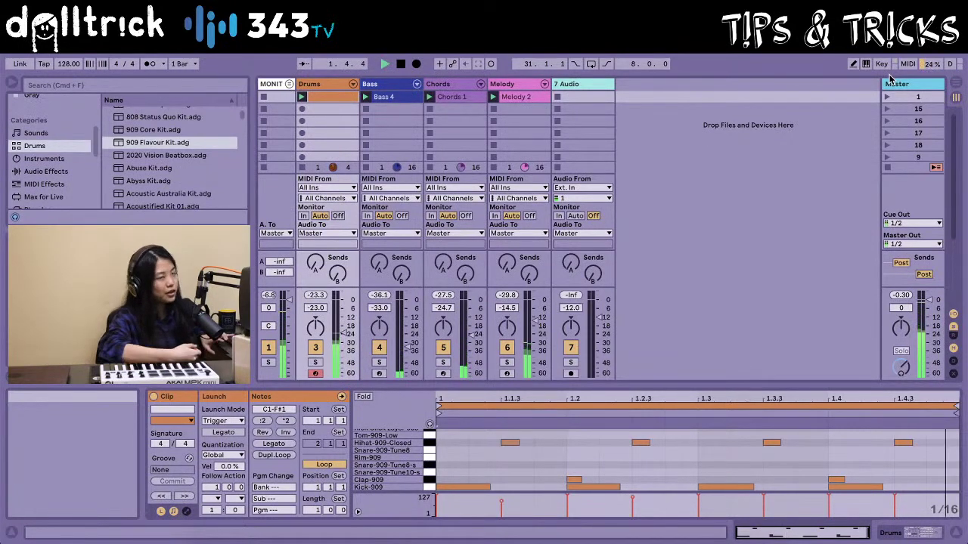
key("space")
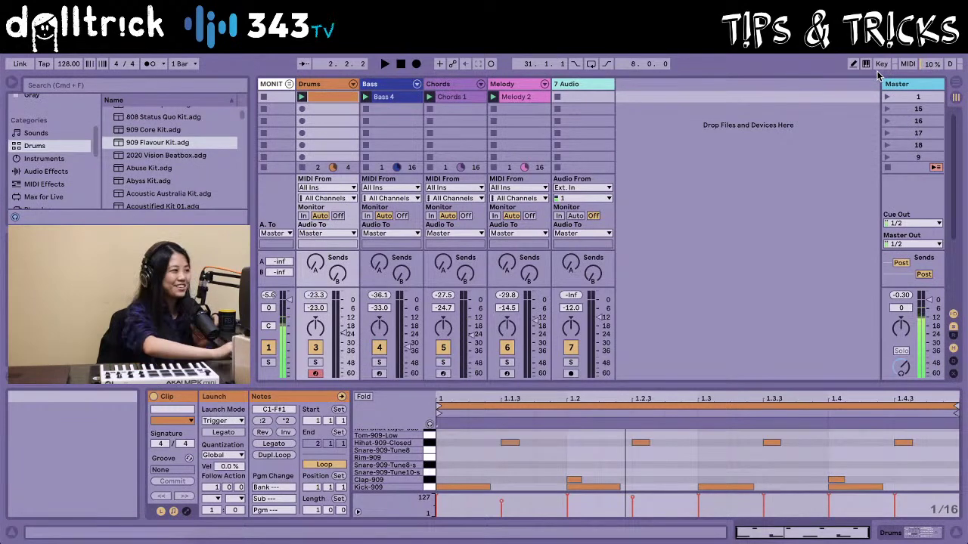
Delete the transport Start mapping on note C1 and leave MIDI mapping mode
left_click(907, 63)
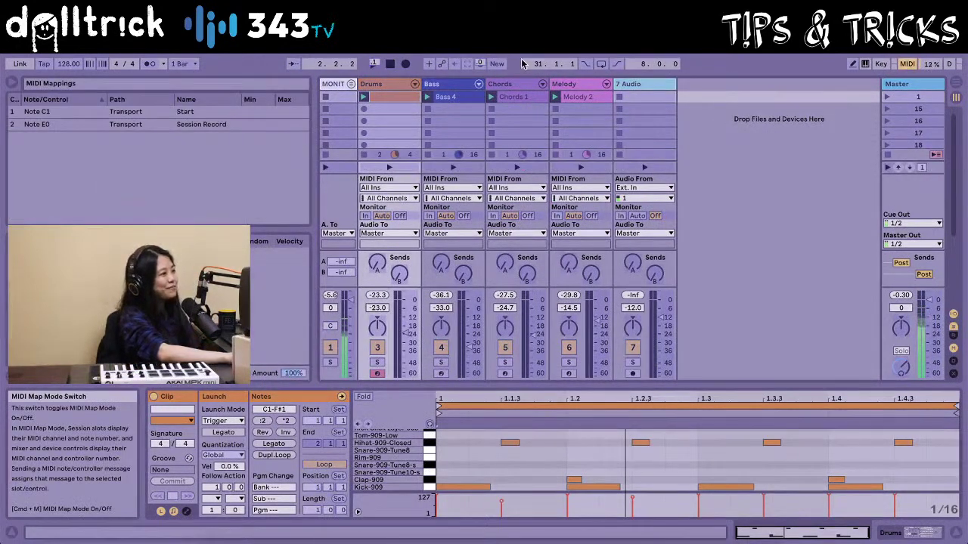
left_click(169, 112)
key("Delete")
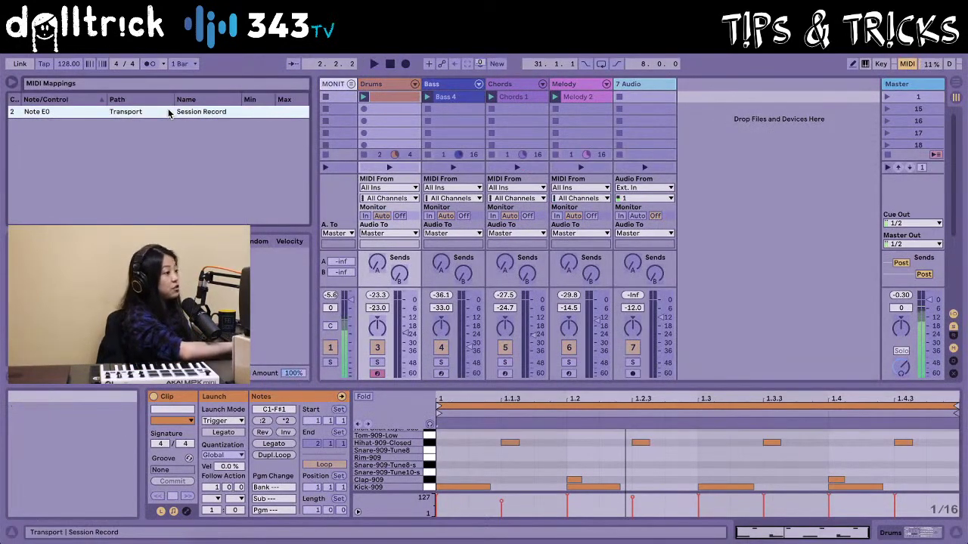
left_click(907, 65)
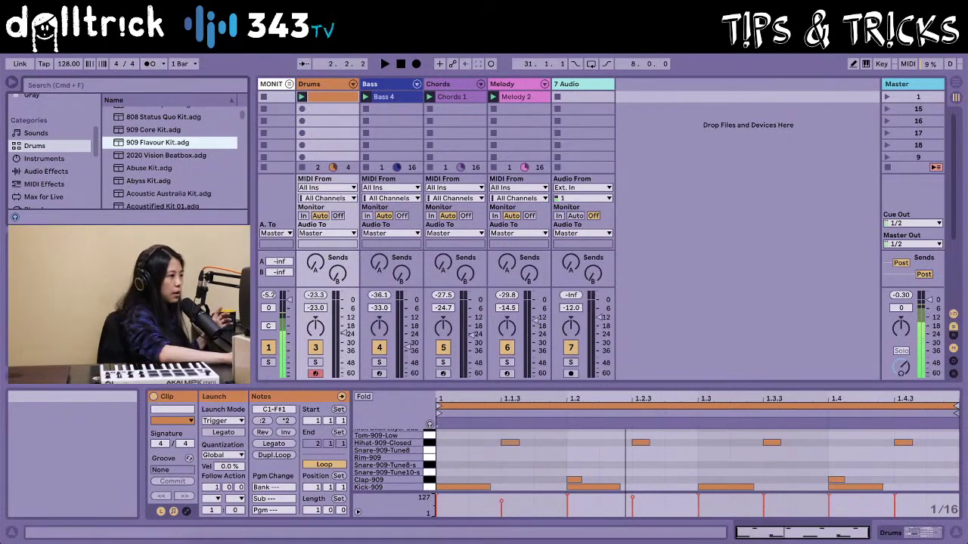
Check in the audio preferences' output configuration that stereo outputs 1/2 and 3/4 are enabled
key("super+comma")
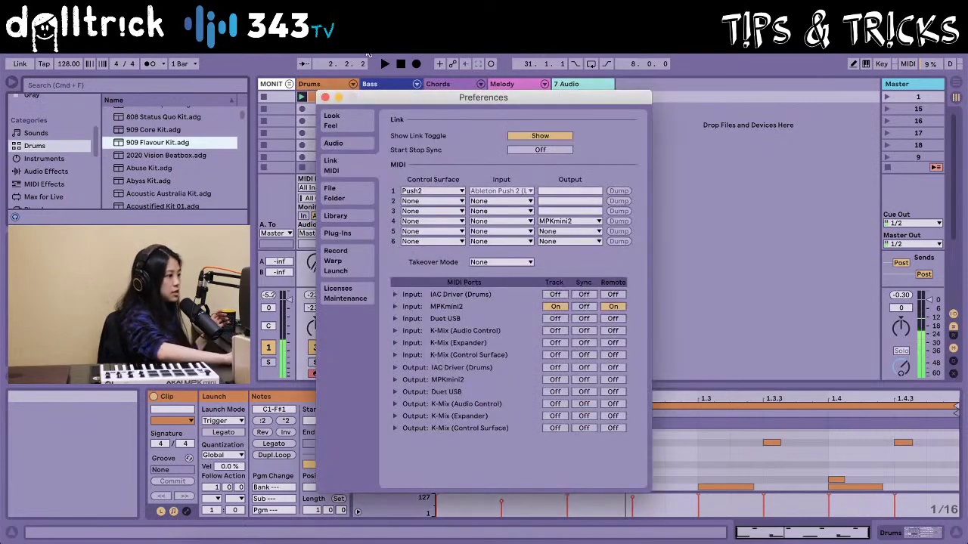
left_click(353, 147)
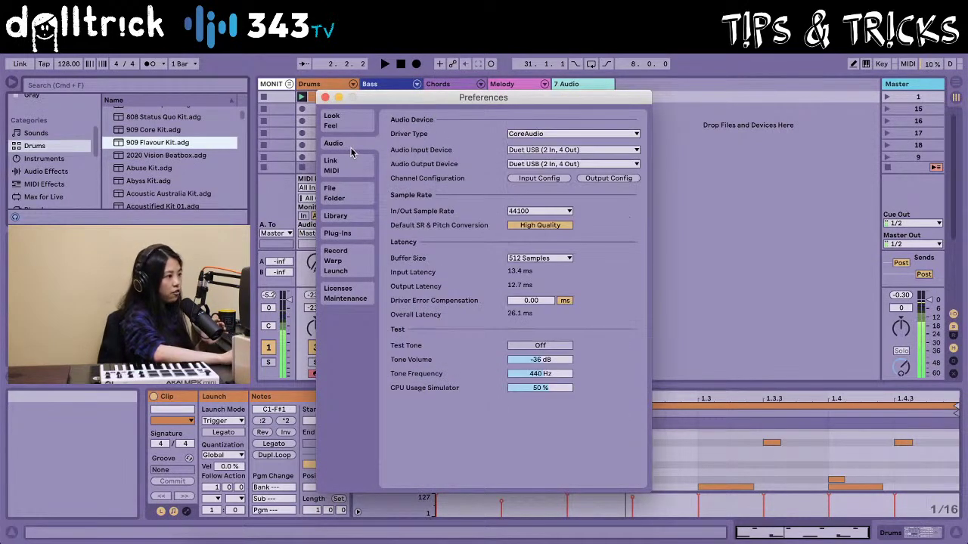
left_click(597, 178)
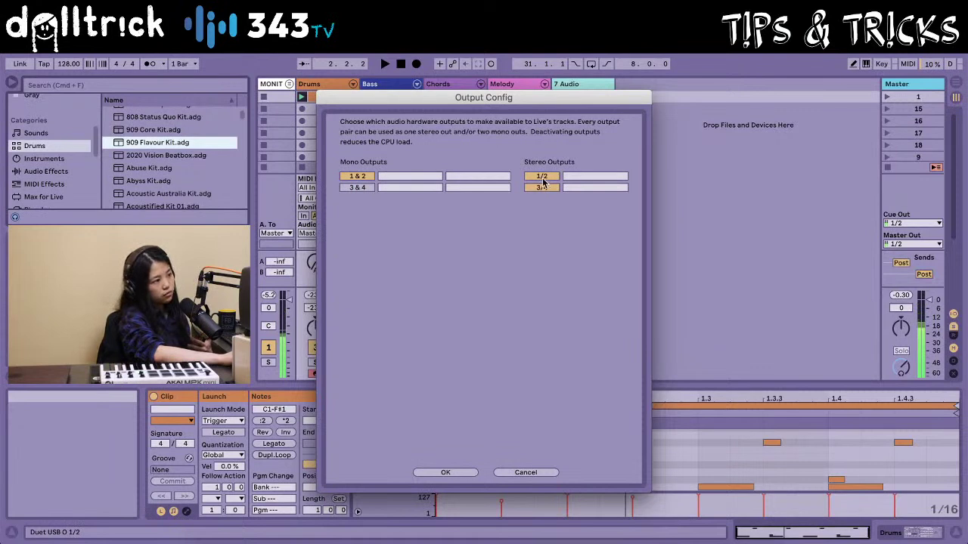
left_click(440, 473)
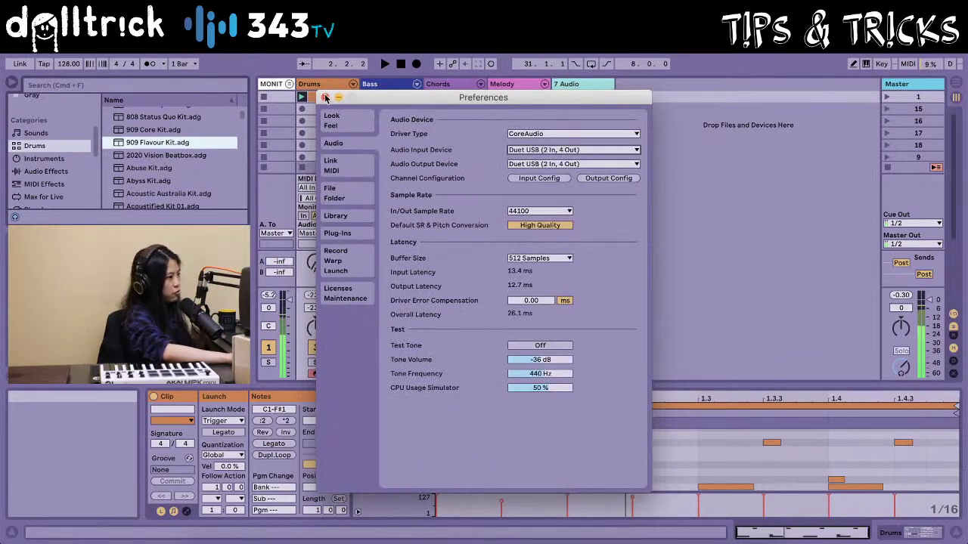
left_click(324, 96)
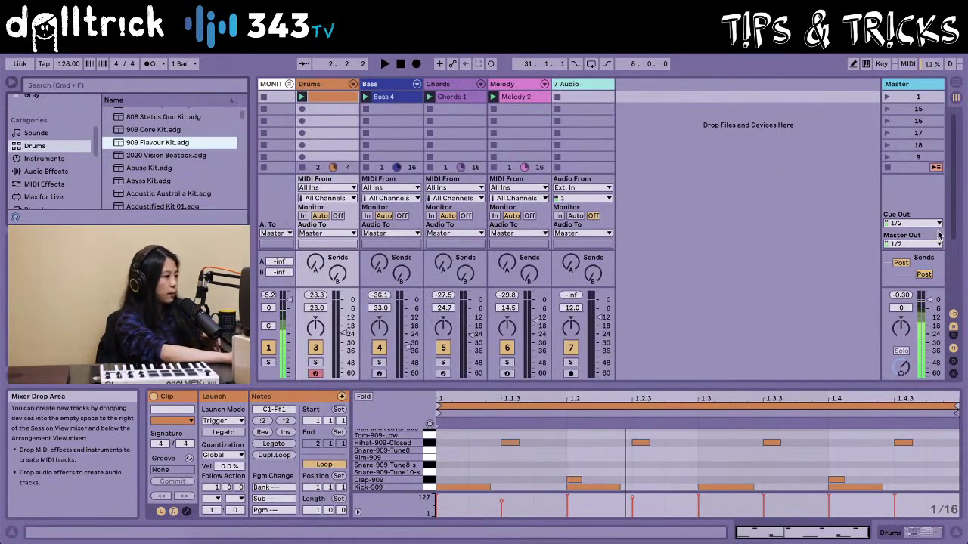
Route Cue Out to 3/4 and play the set with the metronome enabled, launching scene 15 to stop the clips
left_click(904, 223)
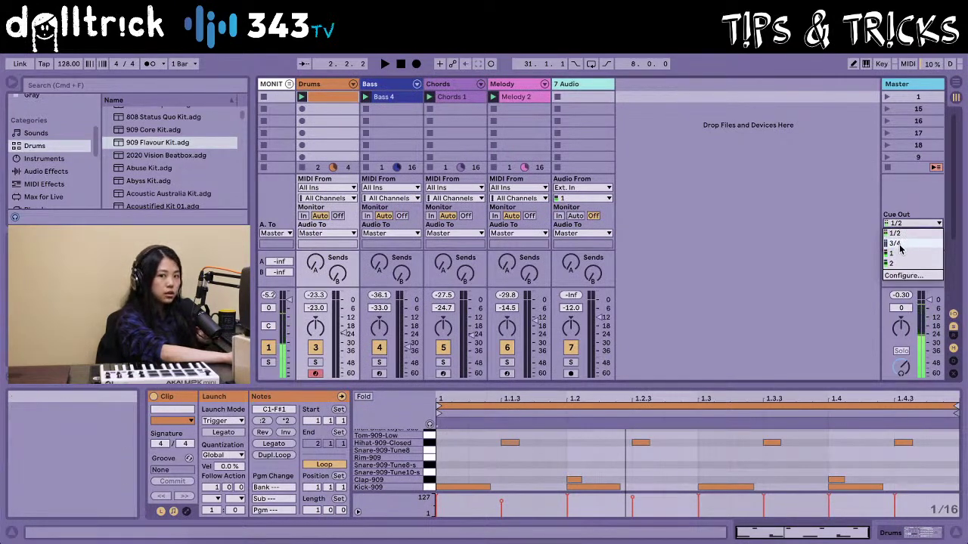
left_click(898, 244)
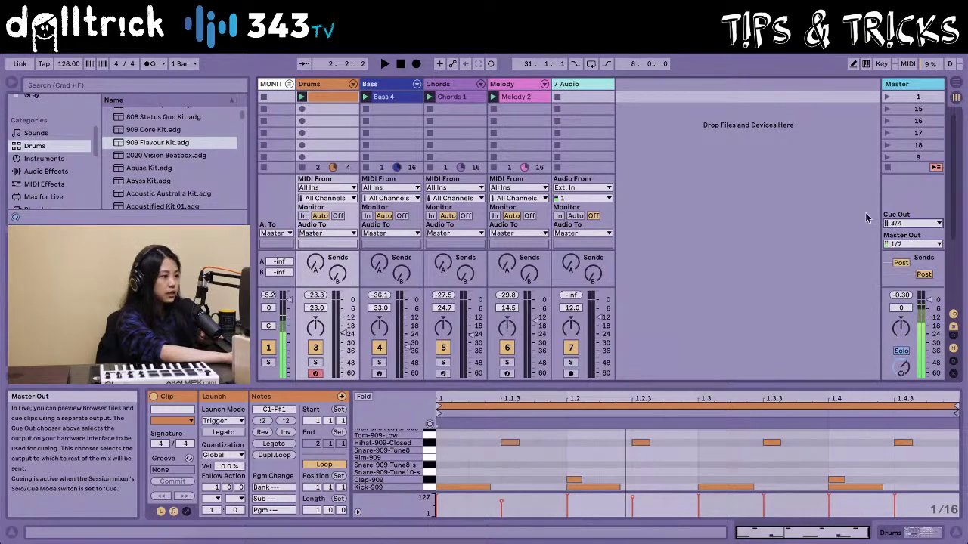
left_click(149, 64)
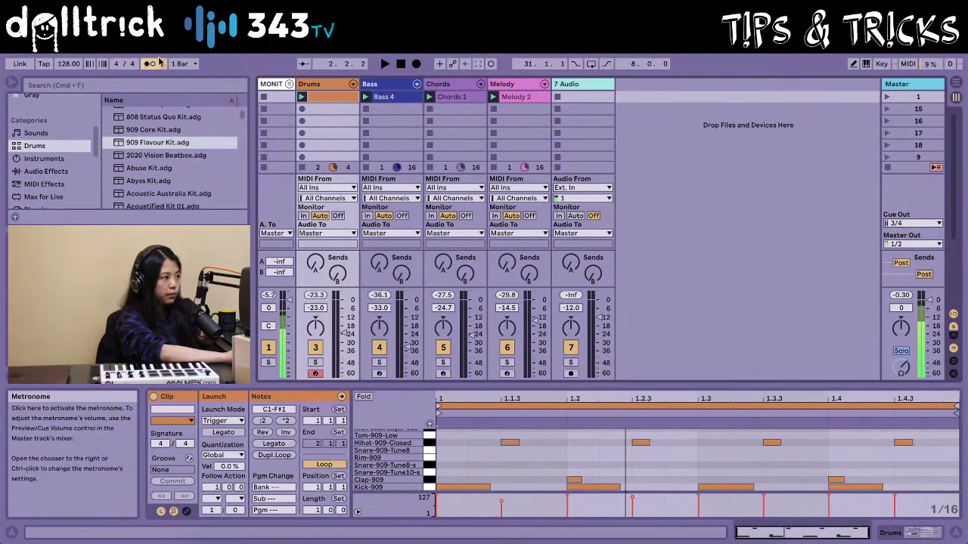
key("space")
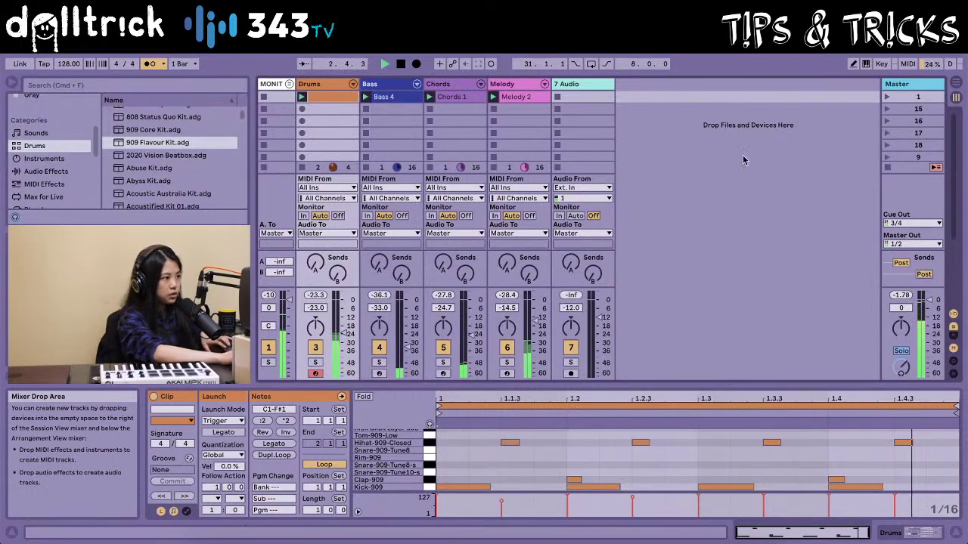
left_click(885, 109)
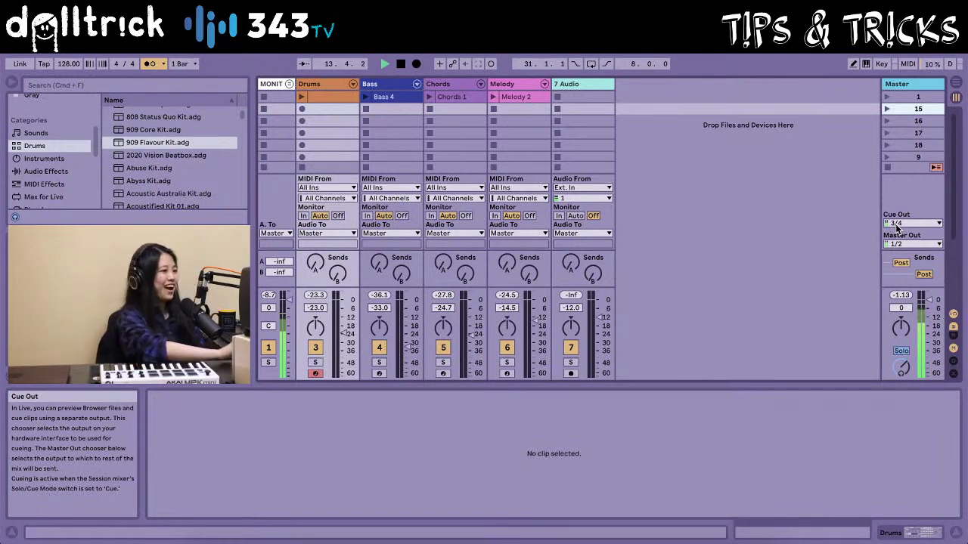
Route Cue Out back to 1/2 and stop playback
left_click(897, 224)
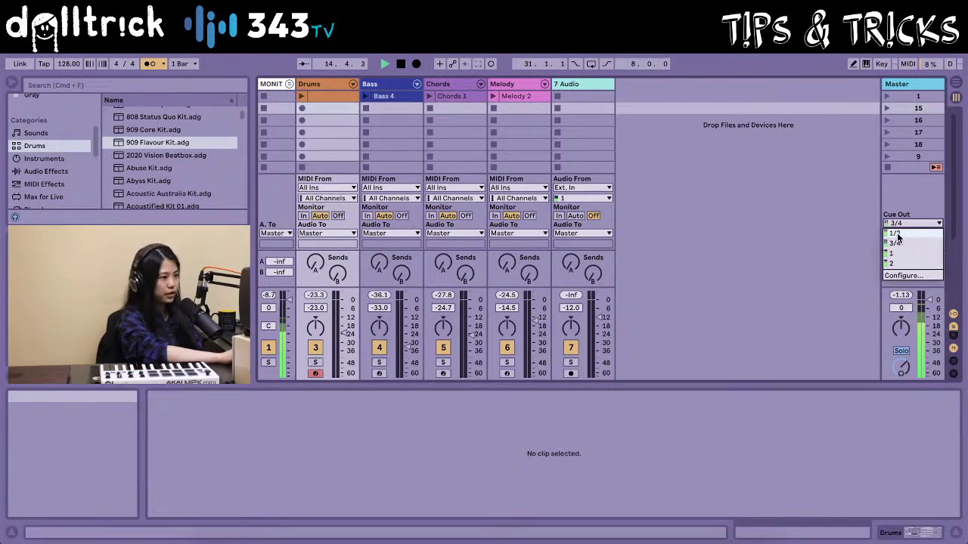
left_click(898, 233)
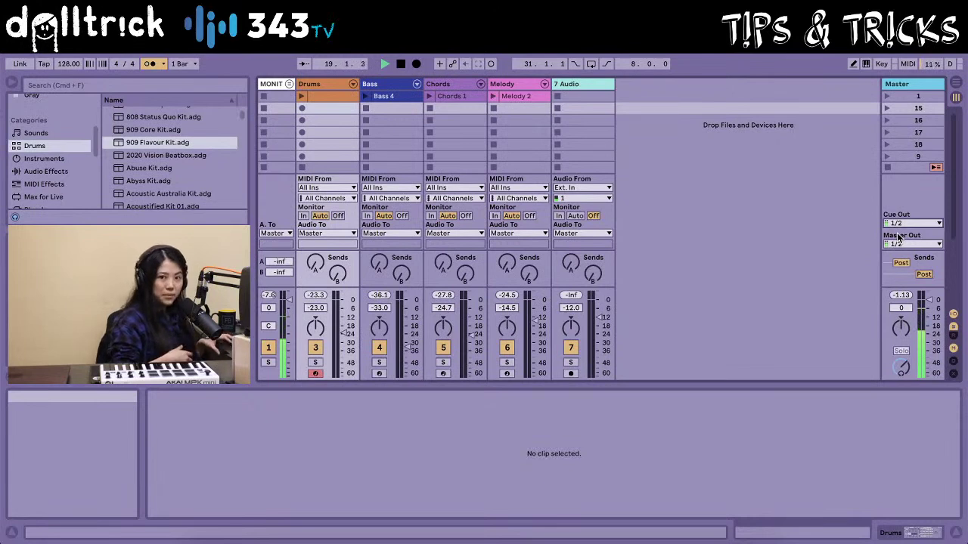
key("space")
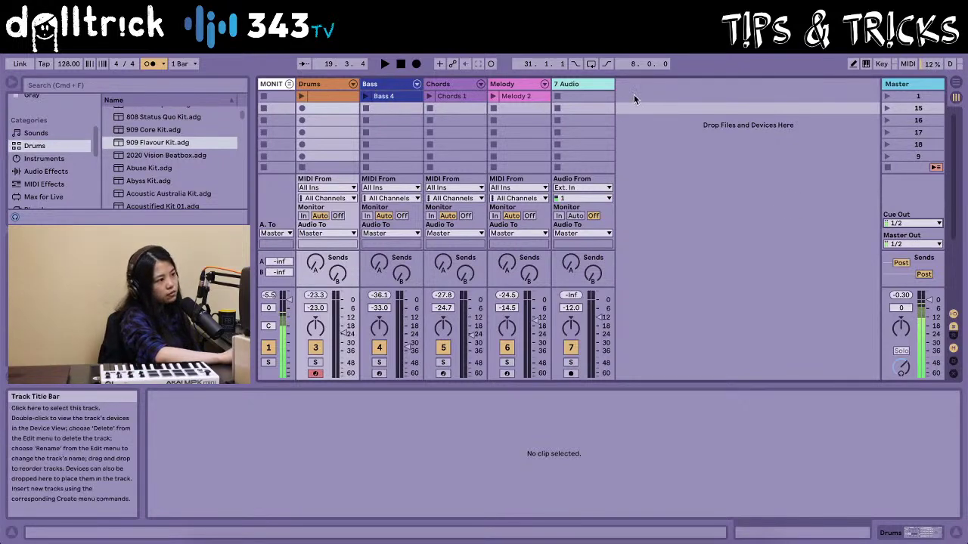
Rename the 7 Audio track as Vox 1 and arm it for recording with monitoring set to Auto
left_click(586, 86)
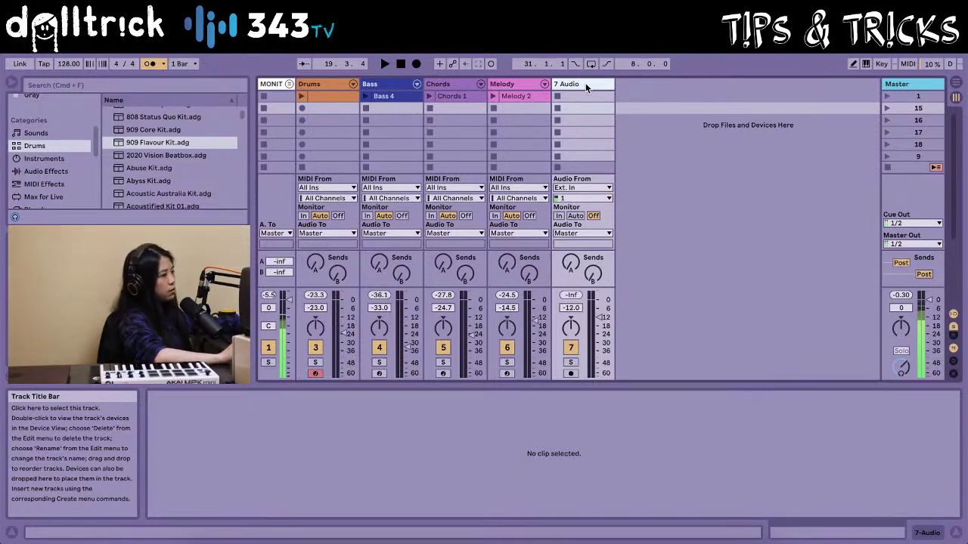
key("super+r")
type("Vo")
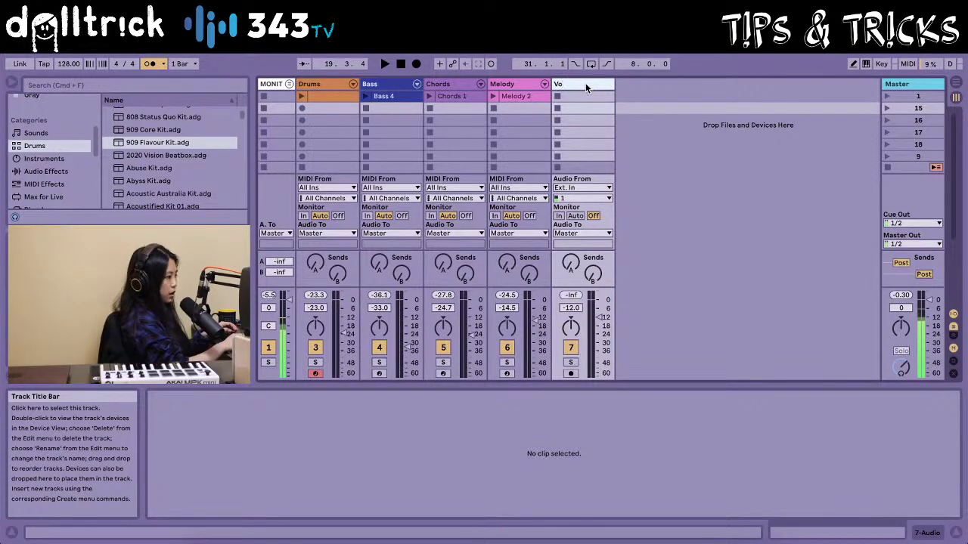
type("x 1")
key("Return")
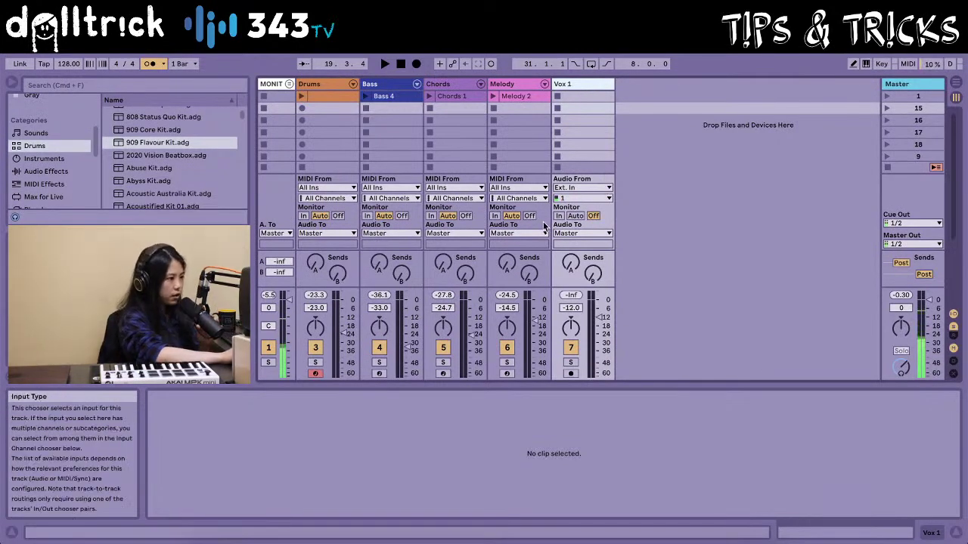
left_click(577, 217)
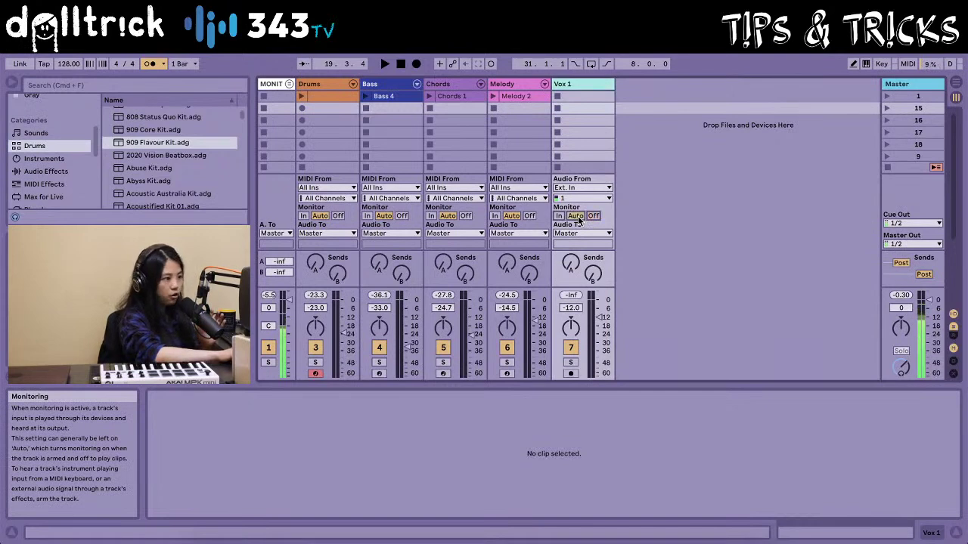
left_click(572, 373)
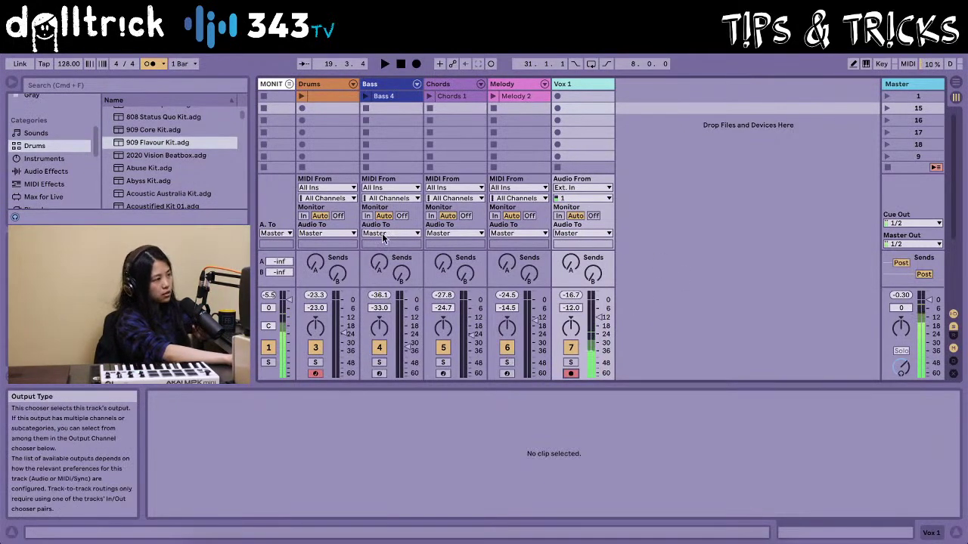
Load the CML eq comp.adg effect rack from the Purple collection onto the Vox 1 track
scroll(25, 185, "up", 1)
scroll(25, 186, "up", 3)
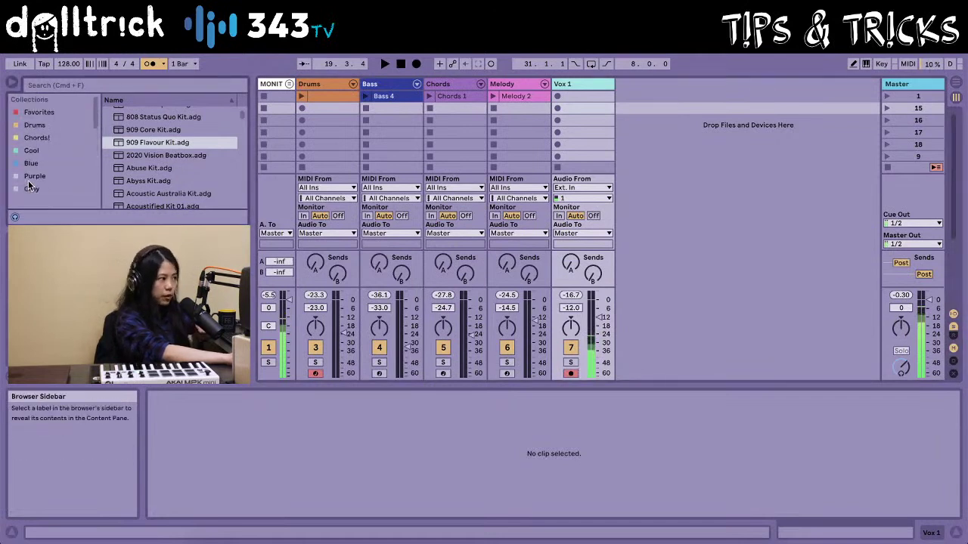
left_click(89, 178)
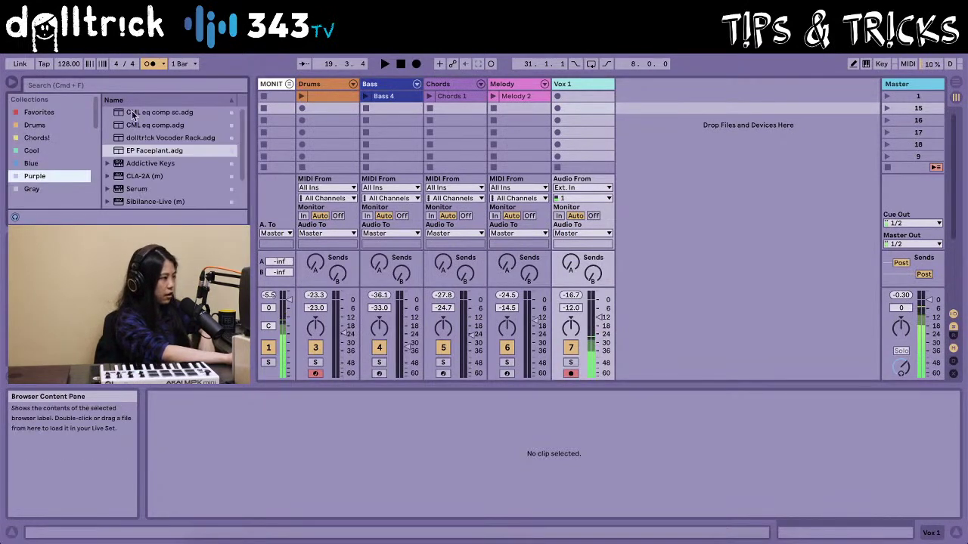
left_click(137, 124)
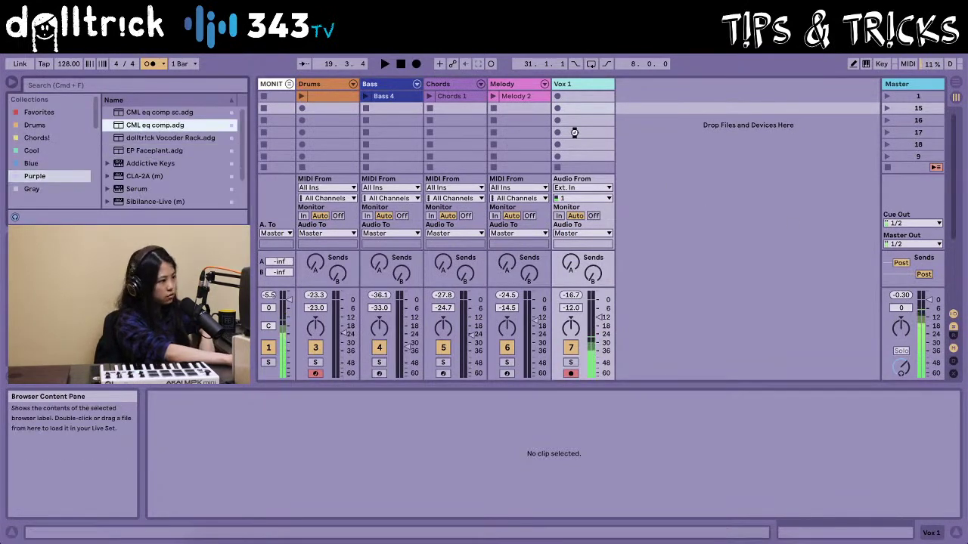
left_click_drag(575, 132, 576, 131)
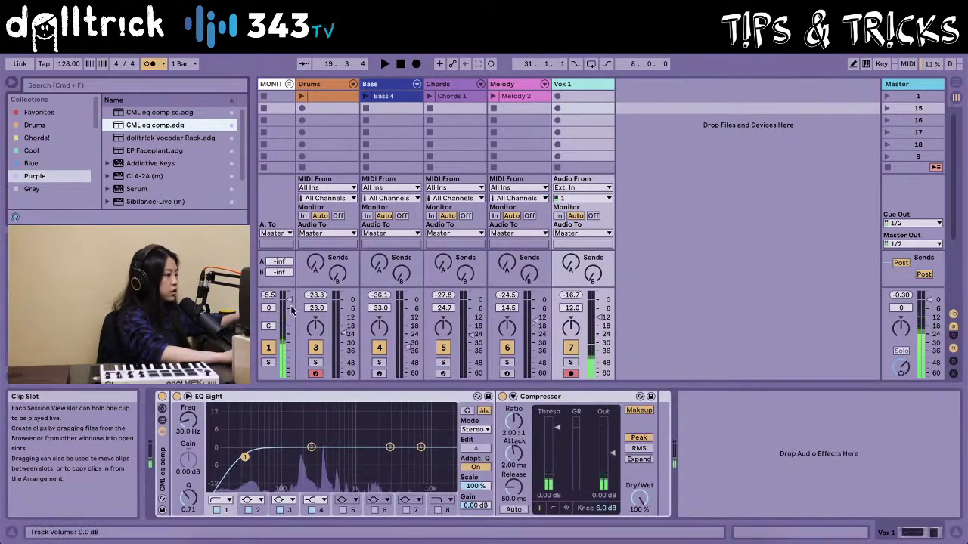
Set EQ Eight's low-cut frequency on Vox 1 to 255 Hz and the Compressor threshold to about -37.6 dB
left_click_drag(188, 421, 189, 390)
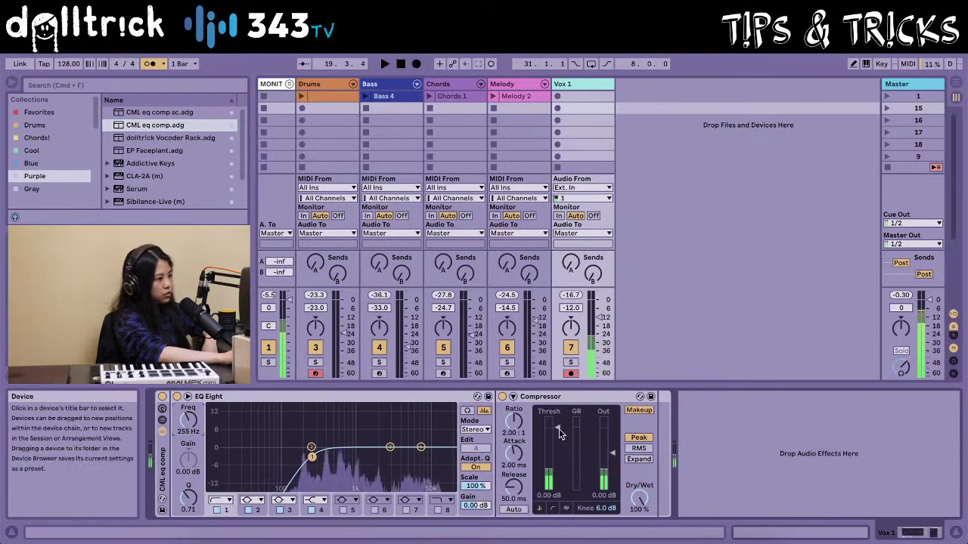
left_click_drag(559, 429, 559, 493)
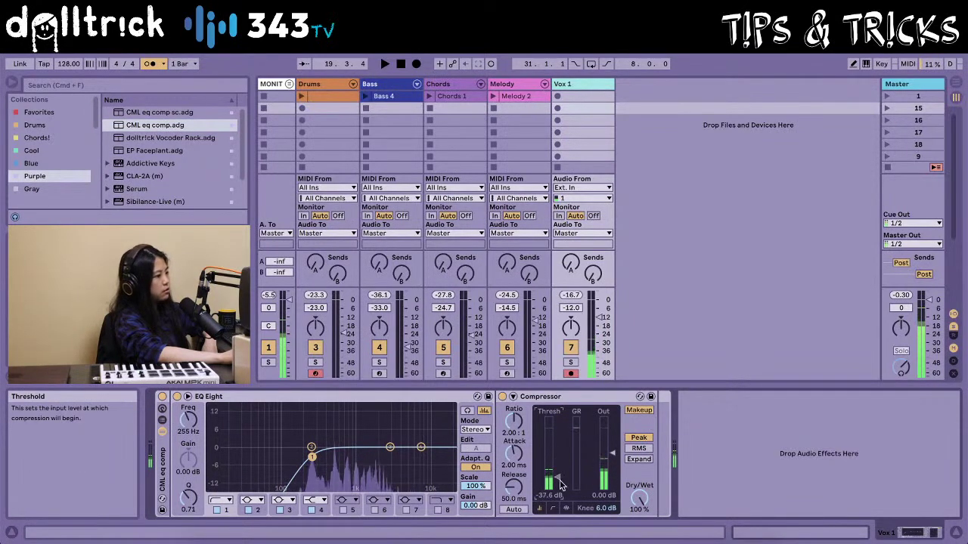
With the MONIT track muted, reset Vox 1's volume to 0 dB and lower its Compressor threshold to about -40.1 dB
left_click(267, 349)
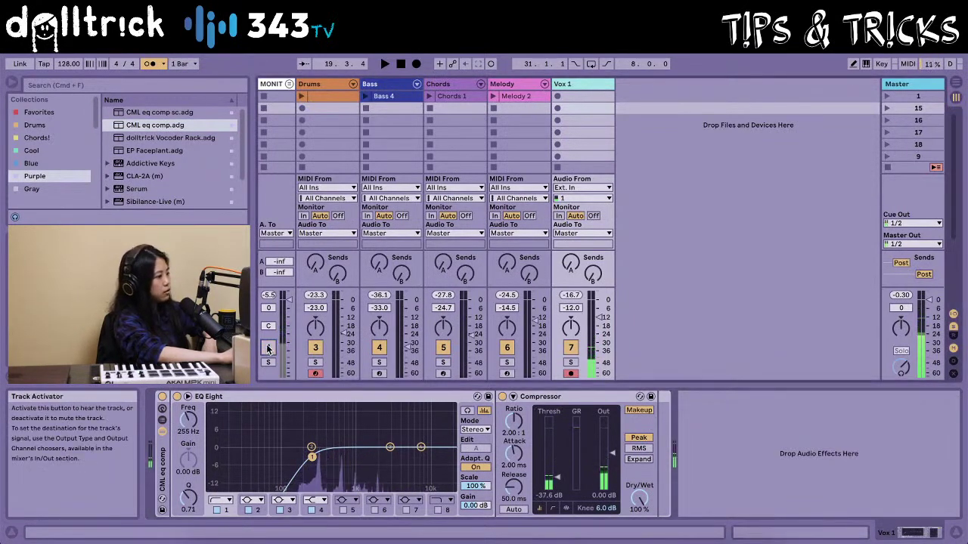
left_click(571, 307)
key("Delete")
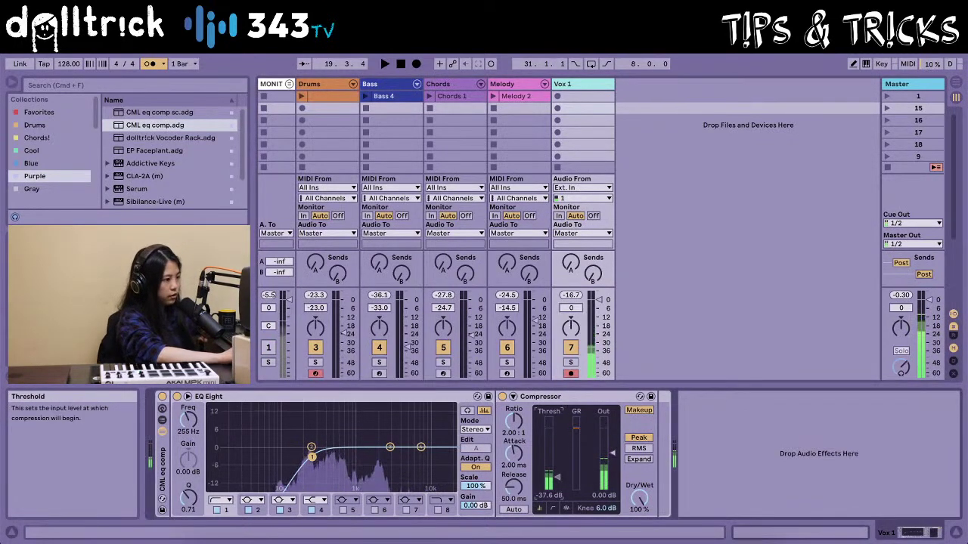
left_click_drag(557, 485, 557, 488)
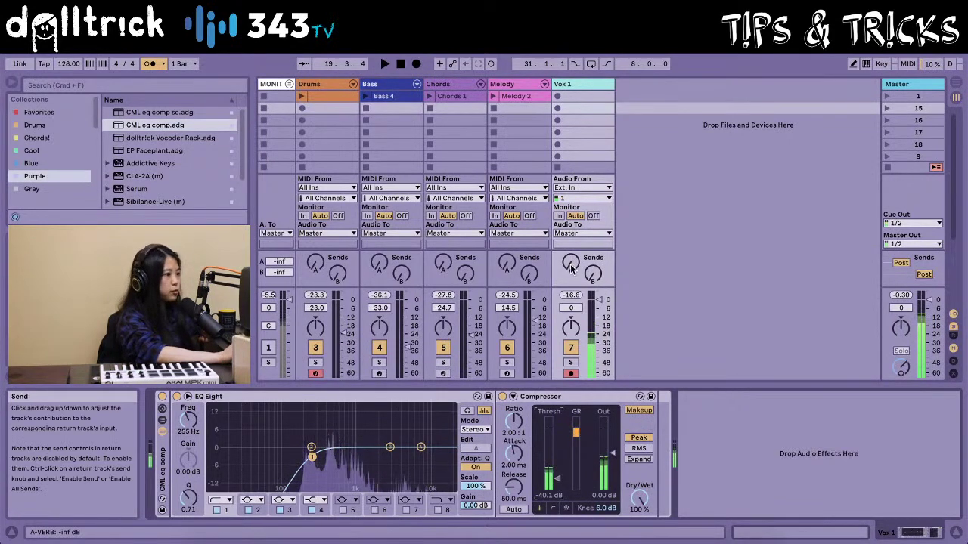
Raise Vox 1's reverb send A and set its delay send B to about -22 dB, and show the return tracks
left_click_drag(571, 266, 571, 251)
left_click_drag(598, 282, 598, 277)
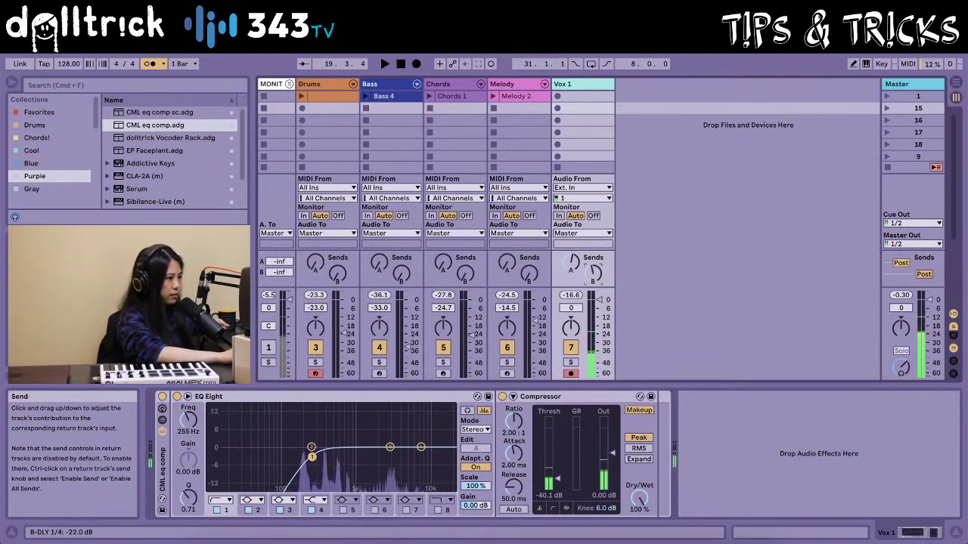
left_click(953, 337)
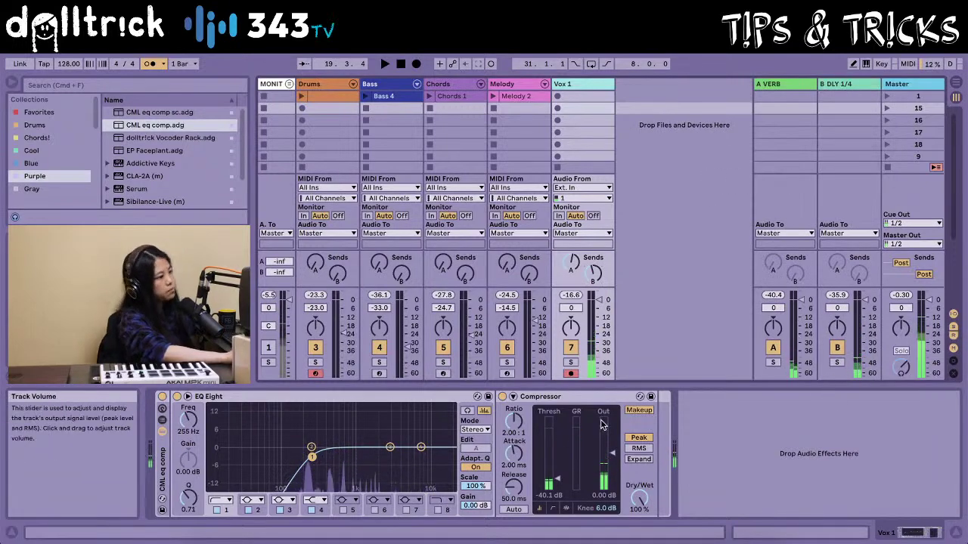
Disarm the Vox 1 and Drums tracks and unmute the MONIT track
left_click(571, 374)
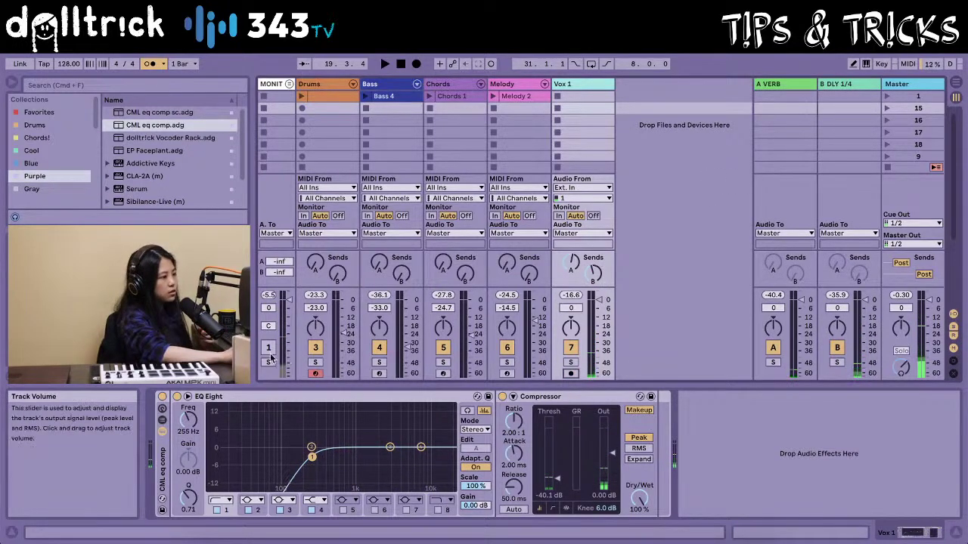
left_click(268, 348)
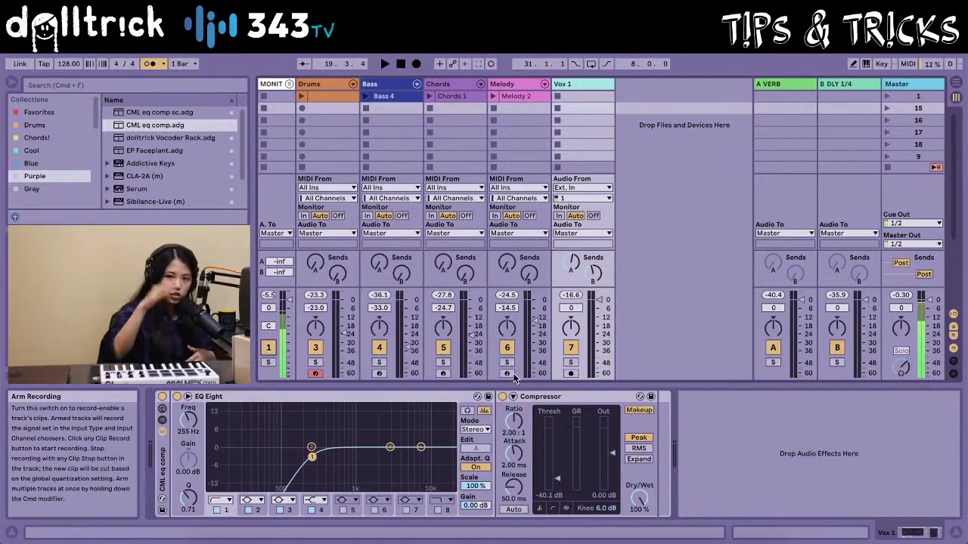
left_click(316, 374)
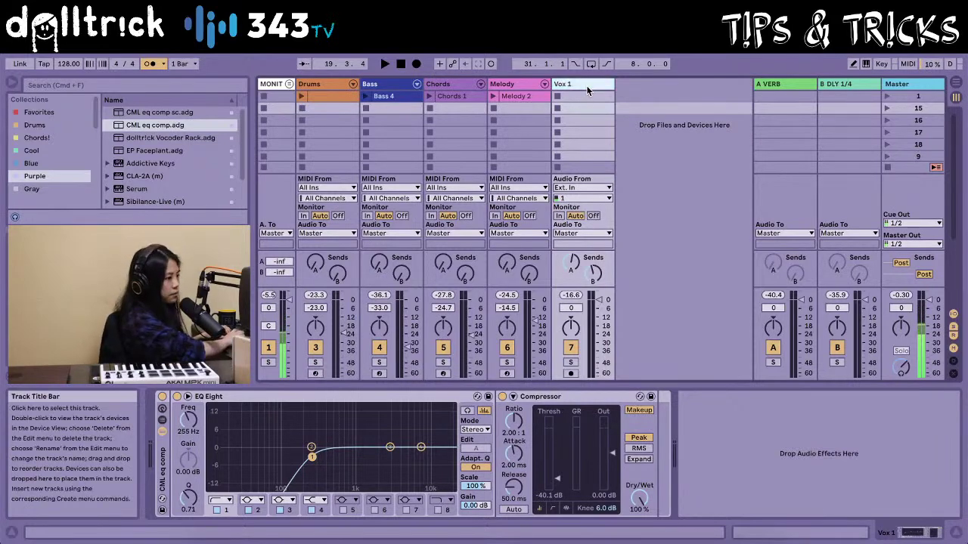
Insert a new audio track after Vox 1 and name it Vox 2
key("super+t")
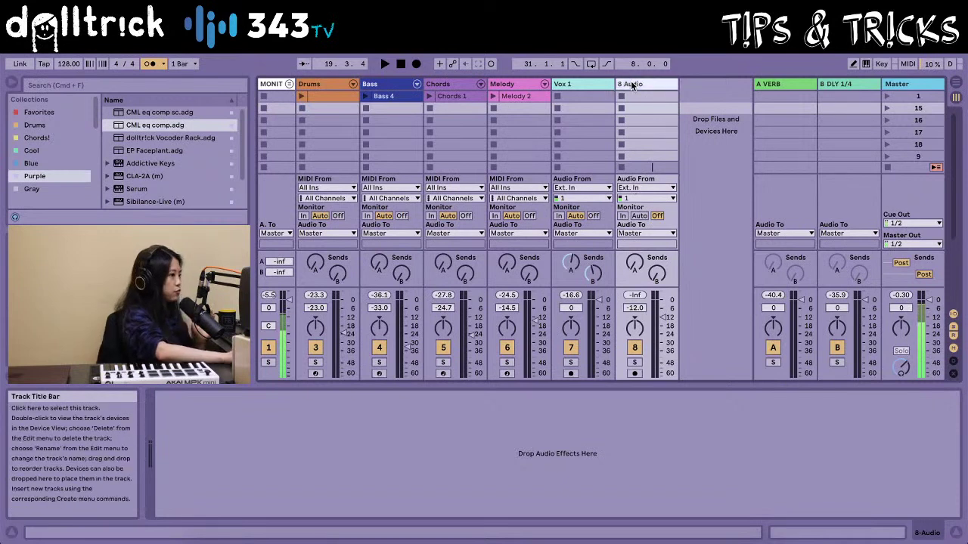
key("super+r")
type("Vox")
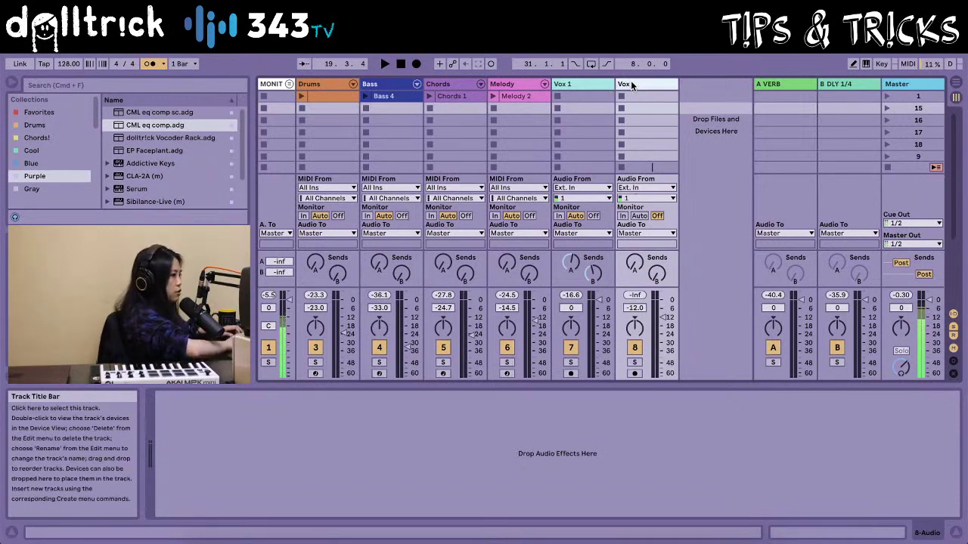
type(" 2")
key("Return")
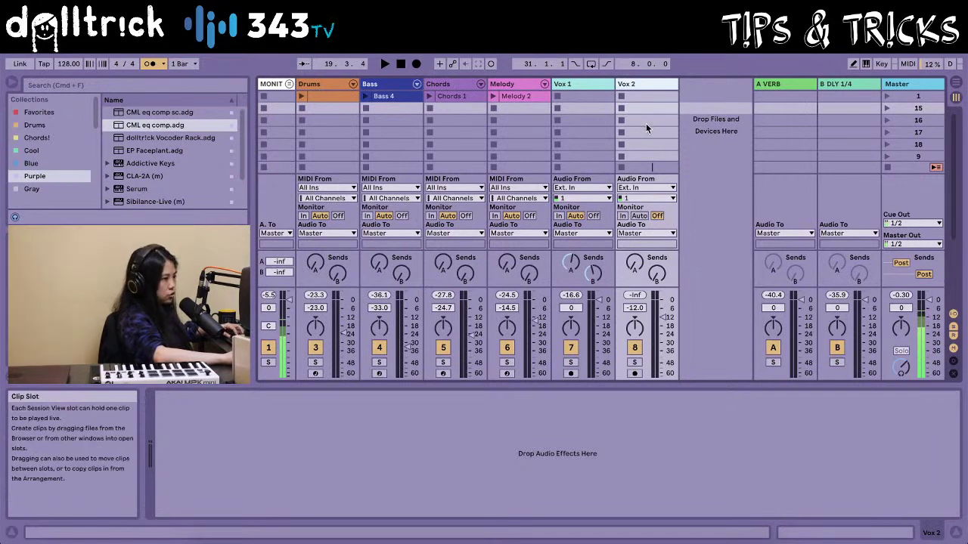
Duplicate the Vox 2 track as Vox 3 and colour both tracks green
key("super+d")
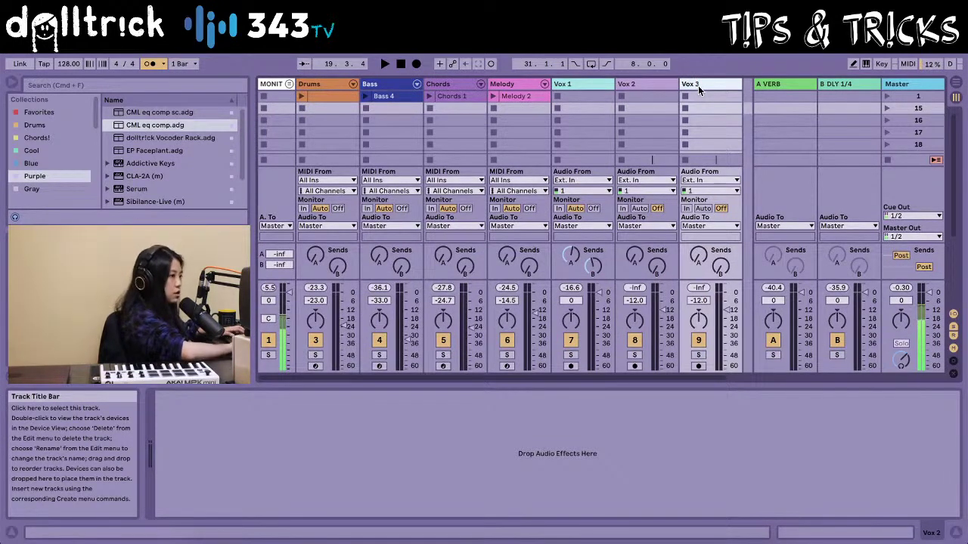
left_click(698, 84)
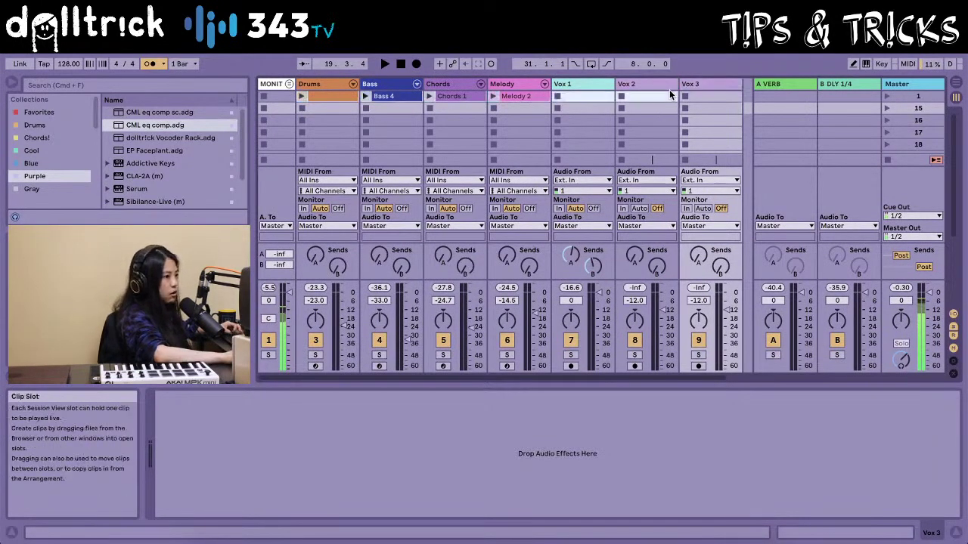
right_click(709, 80)
left_click(785, 220)
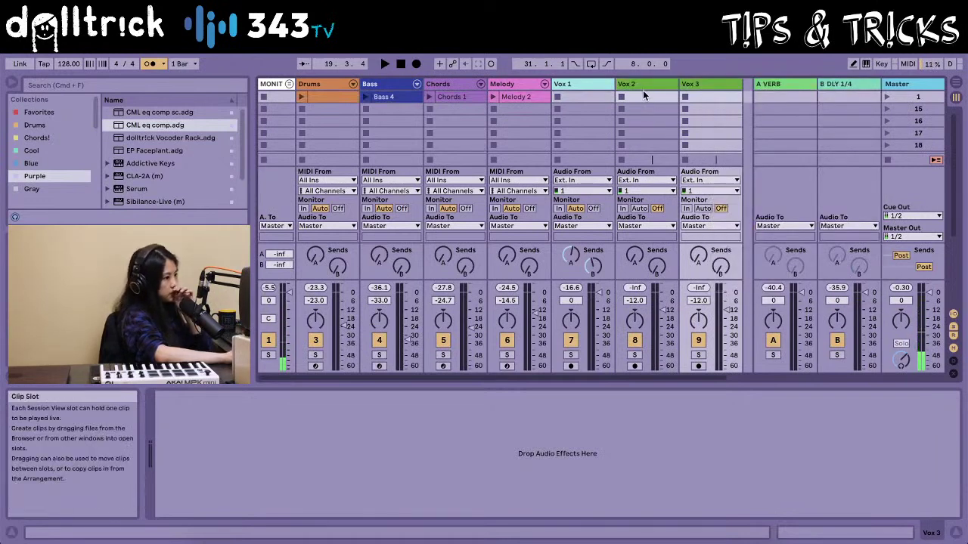
left_click(643, 81)
left_click(724, 88)
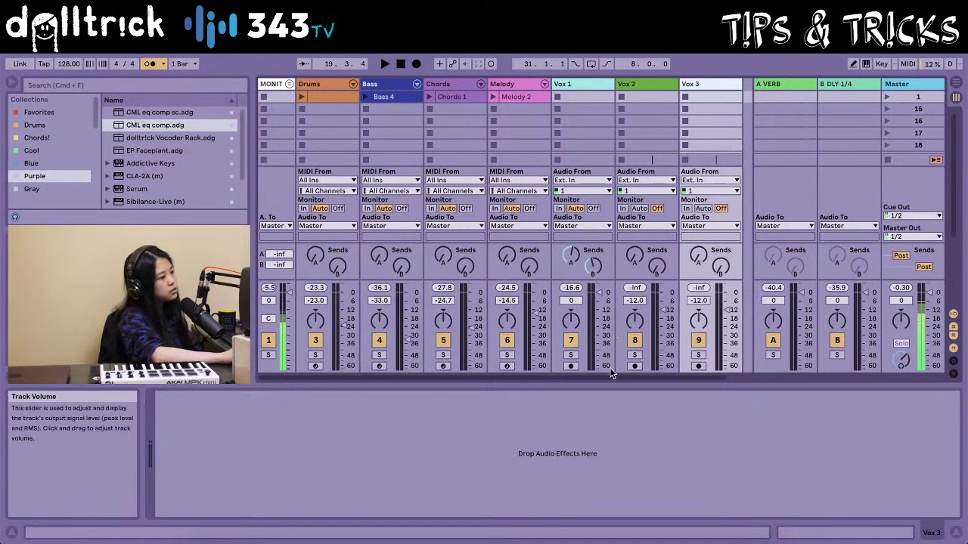
Arm Vox 1 with the MONIT track muted and launch scene 1
left_click(572, 367)
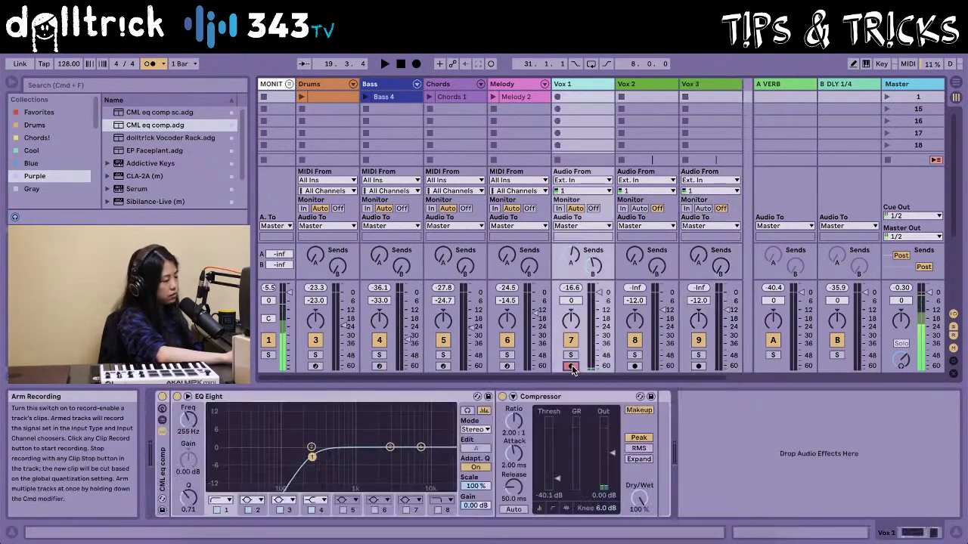
left_click(267, 342)
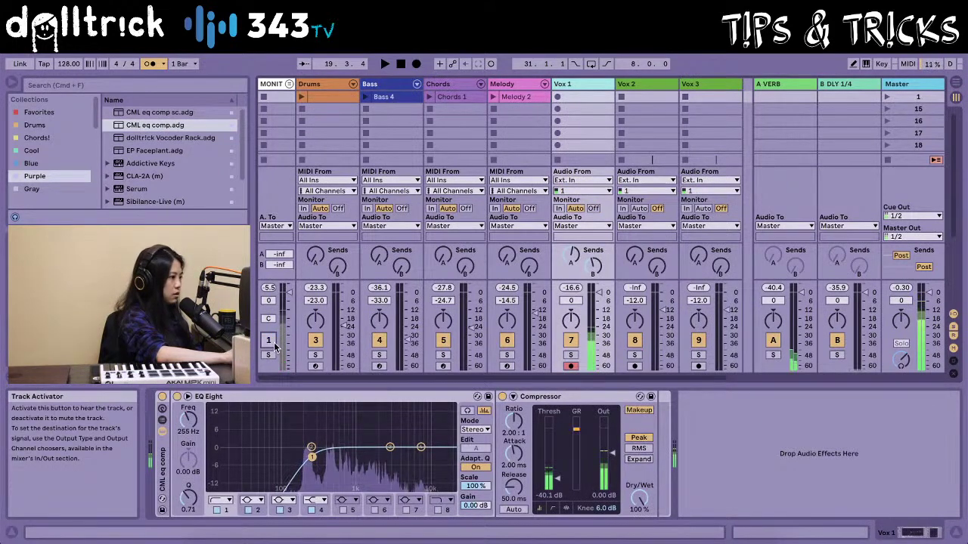
left_click(887, 97)
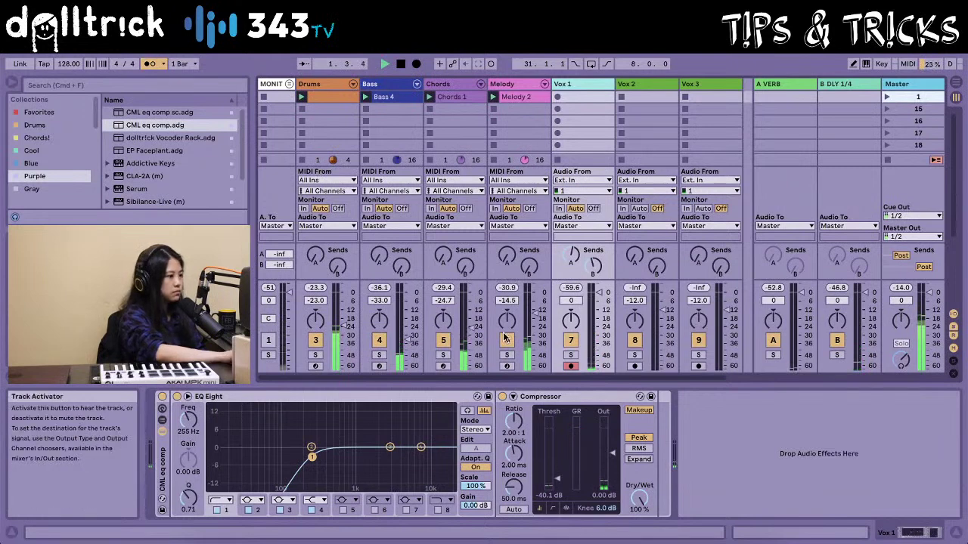
Balance the playing mix by setting Vox 1 to -3 dB, Drums to -19 dB and Bass to -25.6 dB
left_click_drag(598, 291, 598, 296)
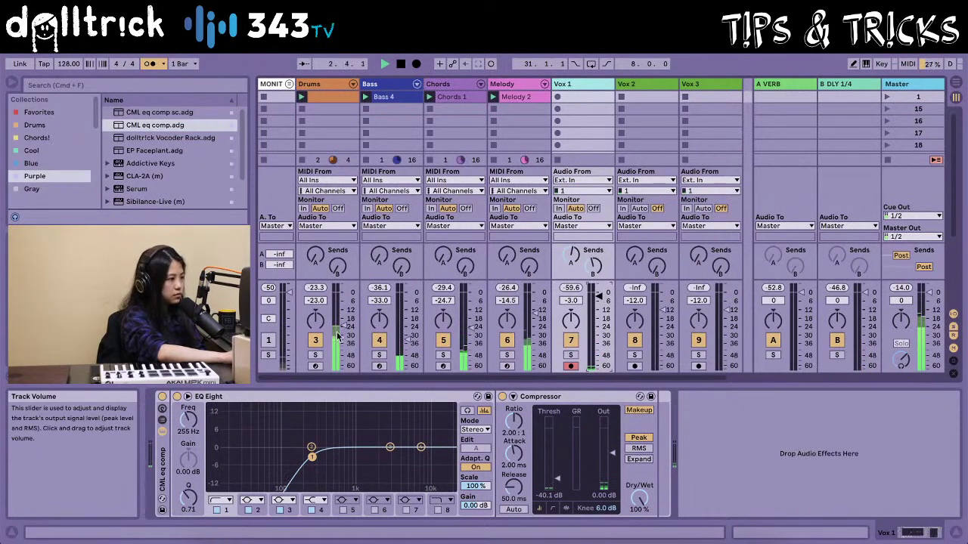
left_click_drag(333, 332, 334, 328)
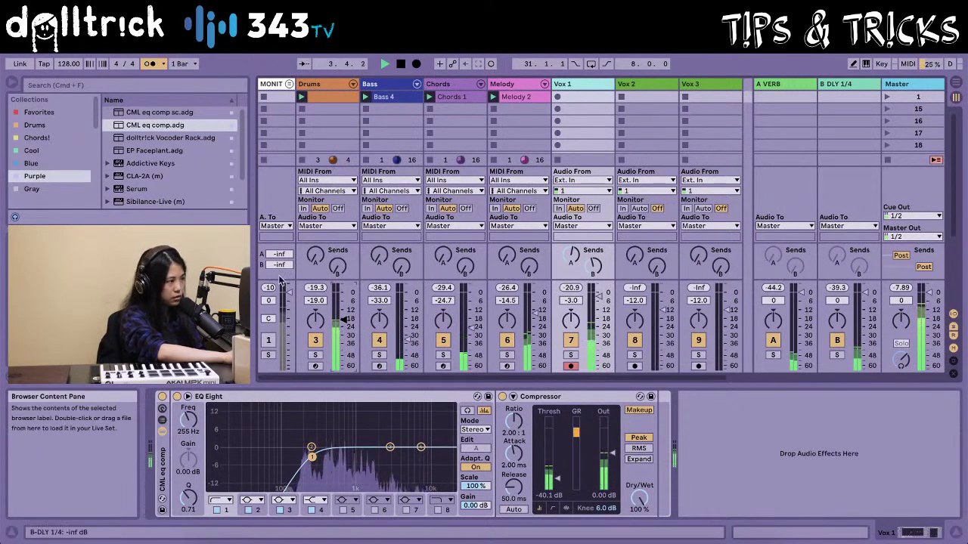
left_click_drag(408, 340, 407, 333)
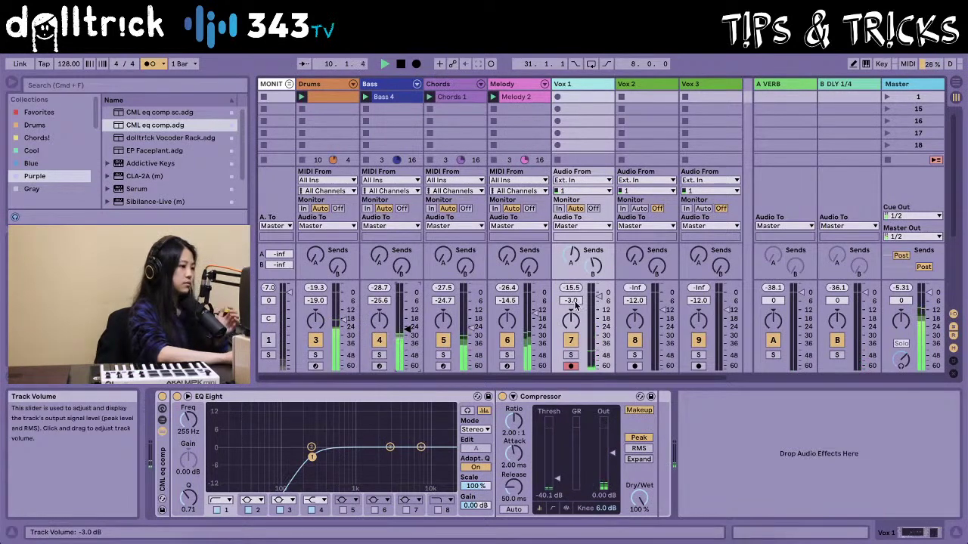
Record a vocal clip into Vox 1's scene 1 slot and lower the track volume to -13 dB
left_click(556, 96)
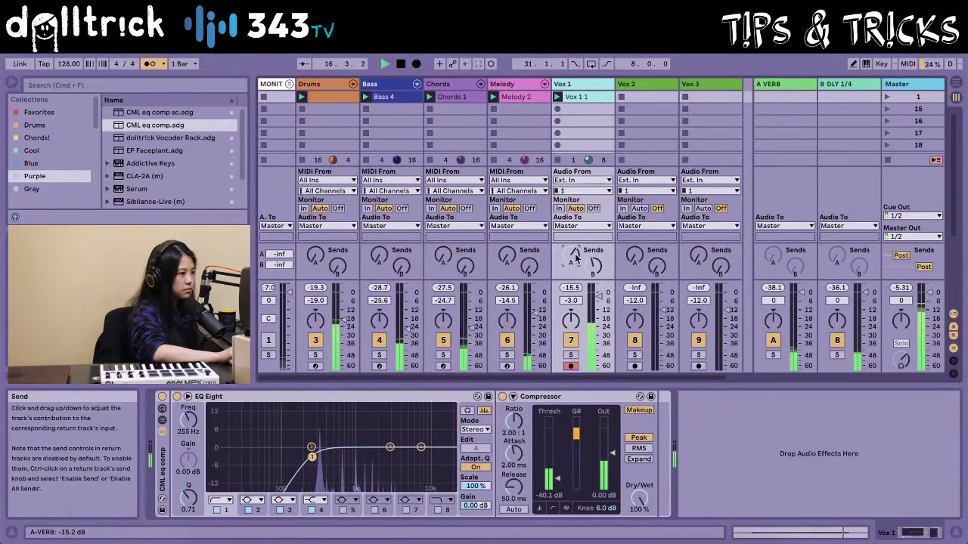
left_click_drag(597, 303, 599, 313)
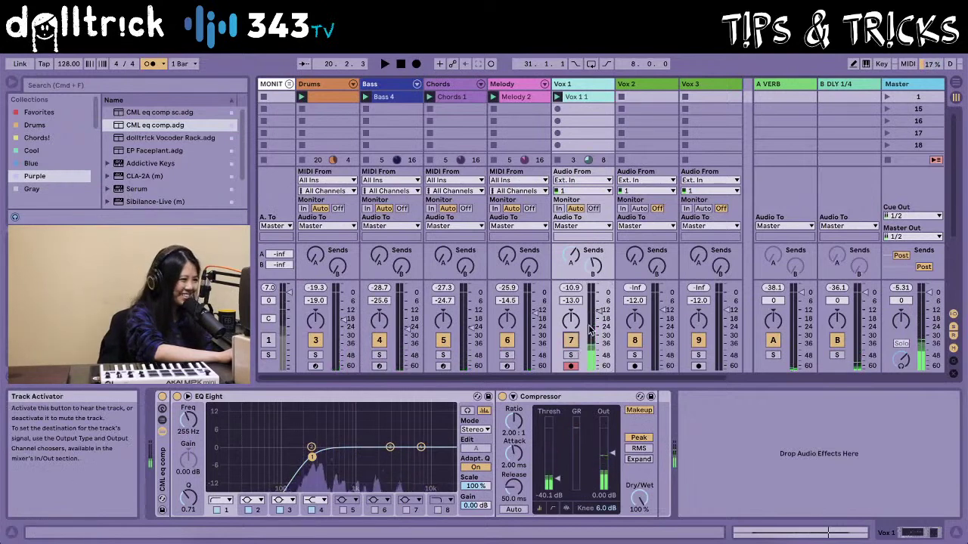
Unmute the MONIT track and disarm Vox 1
left_click(571, 341)
left_click(571, 341)
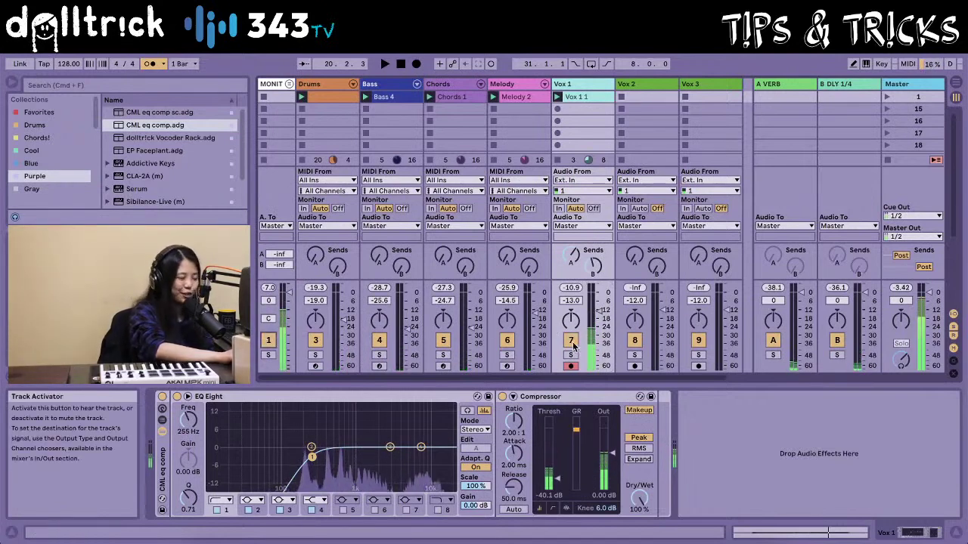
left_click(571, 366)
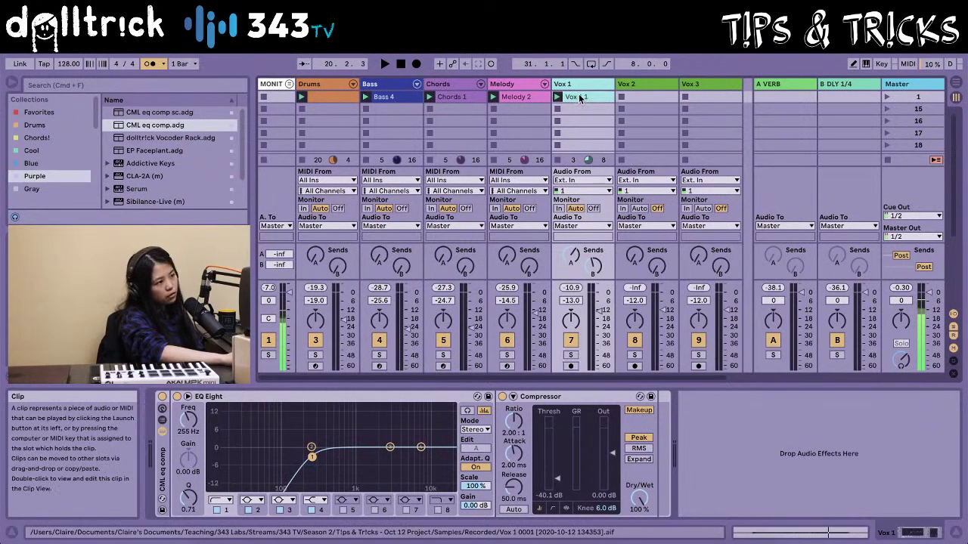
Move the recorded Vox 1 clip down to scene 16 and deactivate it
left_click_drag(578, 94, 581, 124)
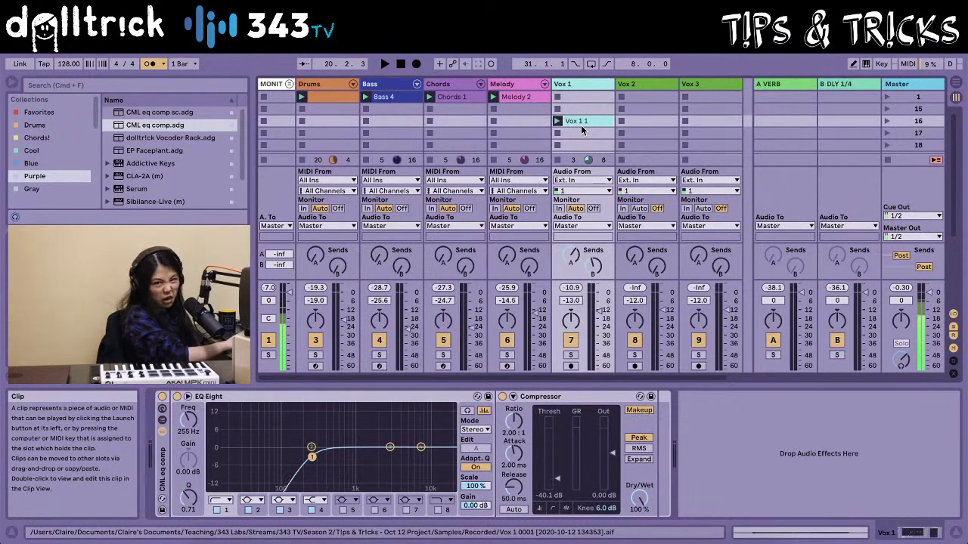
key("0")
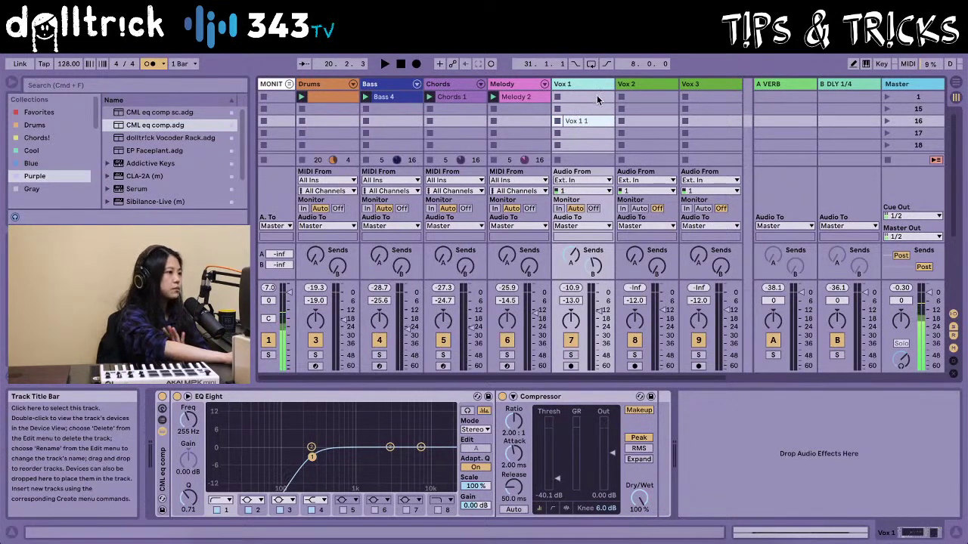
Set the audio input of Vox 2 and Vox 3 to Vox 1, Post FX, and arm both tracks
left_click(654, 80)
left_click(696, 86)
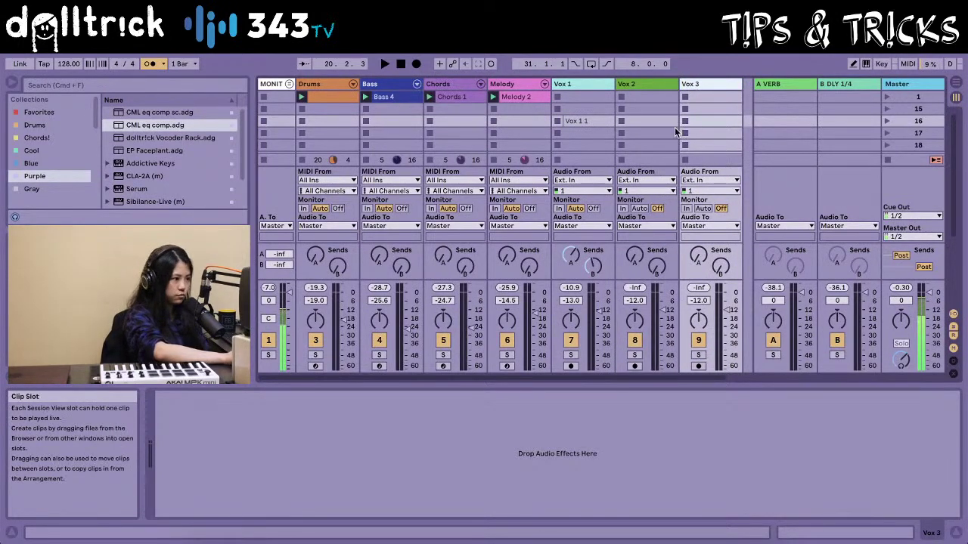
left_click(657, 87)
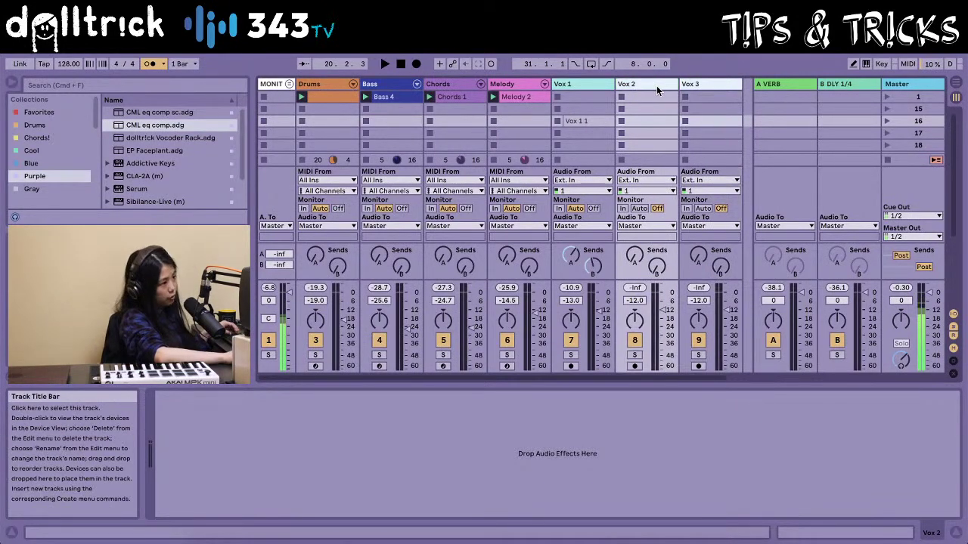
left_click(648, 181)
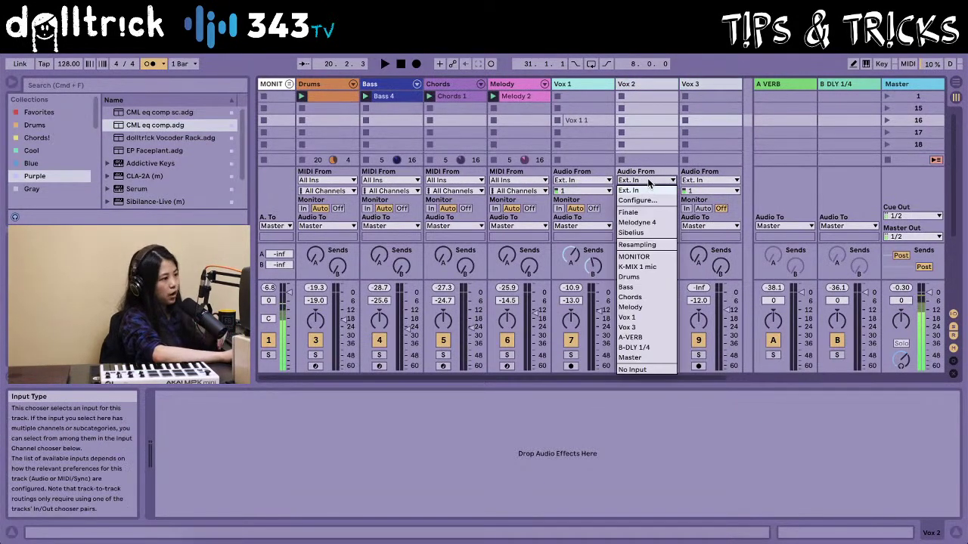
left_click(641, 317)
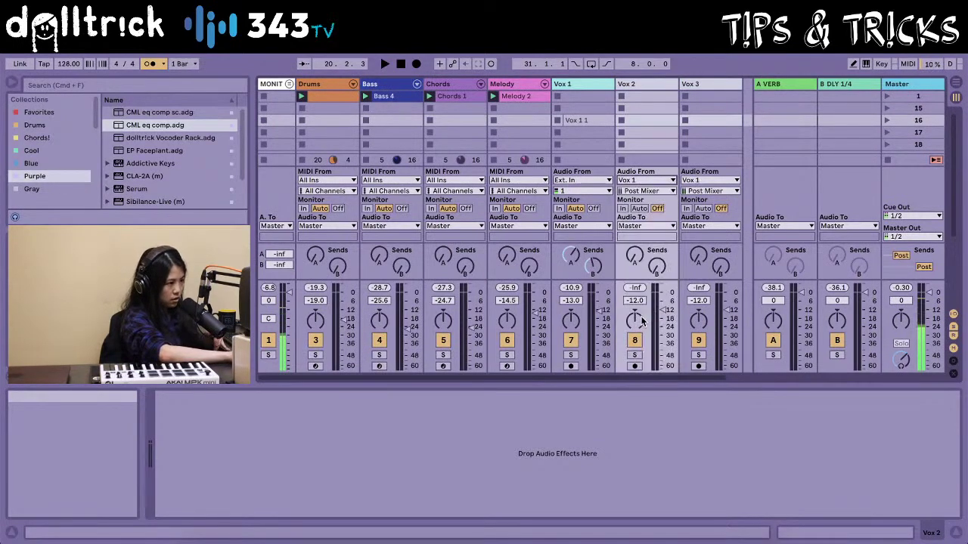
left_click(643, 191)
left_click(636, 212)
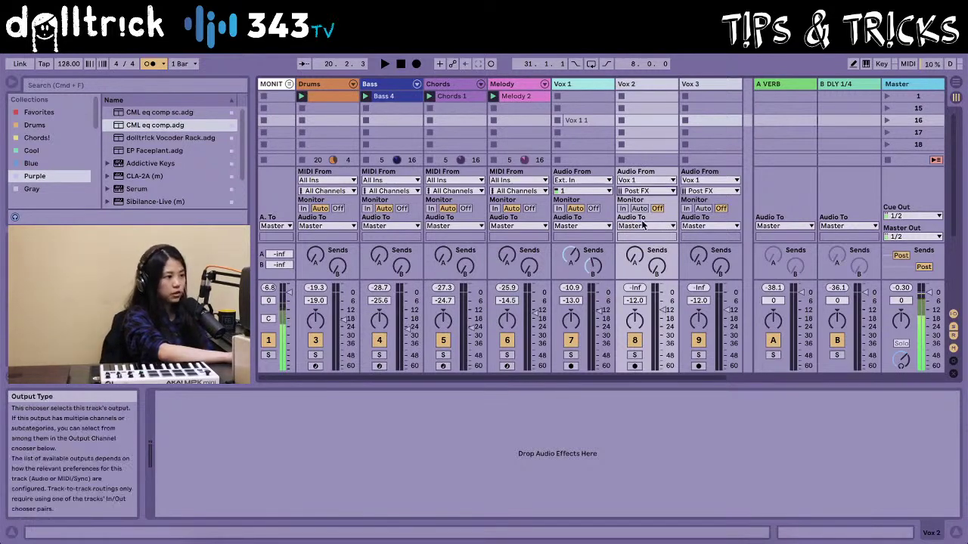
left_click(634, 366)
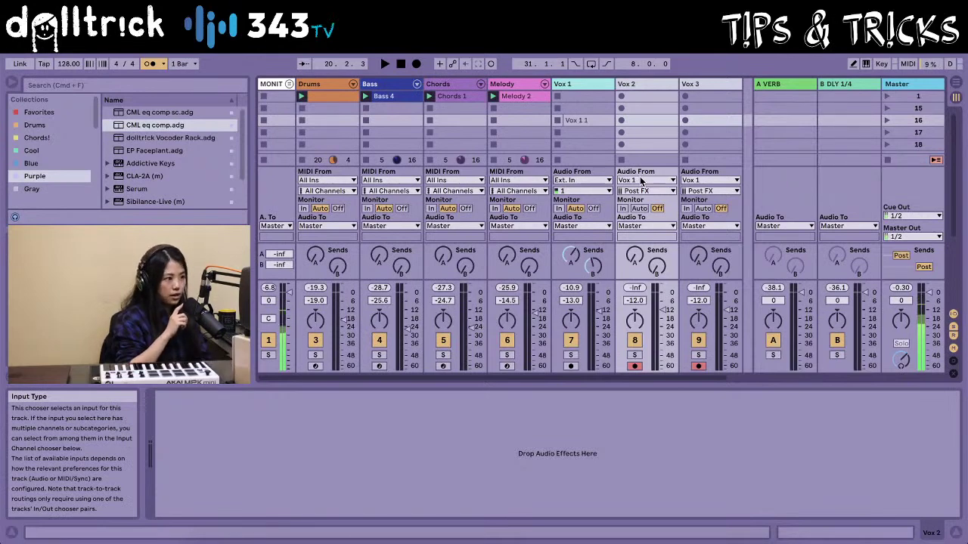
Raise the reverb send A and delay send B on both Vox 2 and Vox 3
left_click(580, 81)
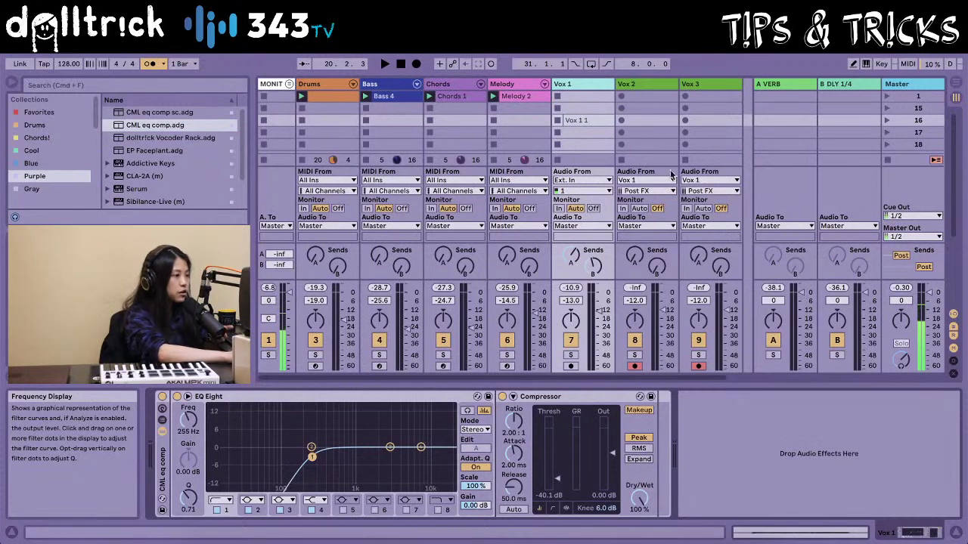
left_click(641, 113)
key("Down")
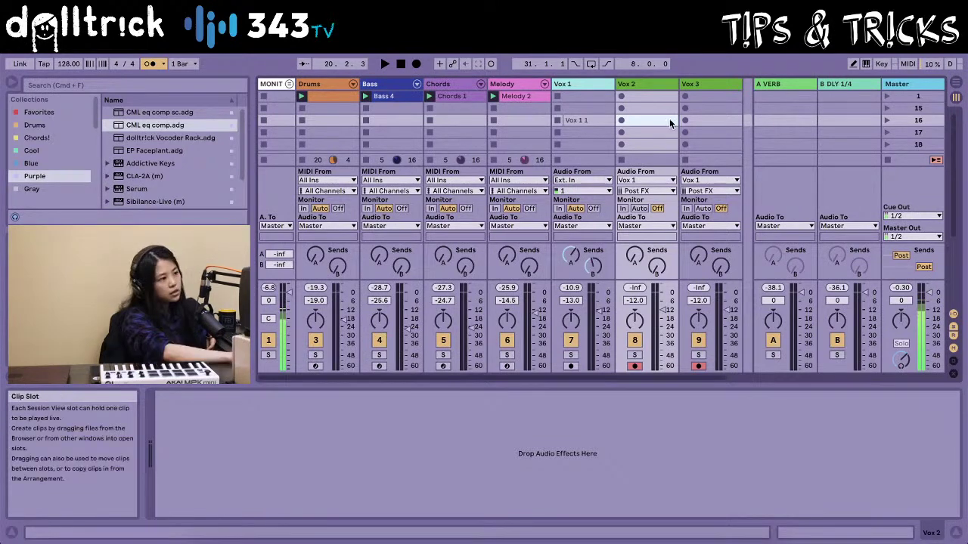
left_click(582, 82)
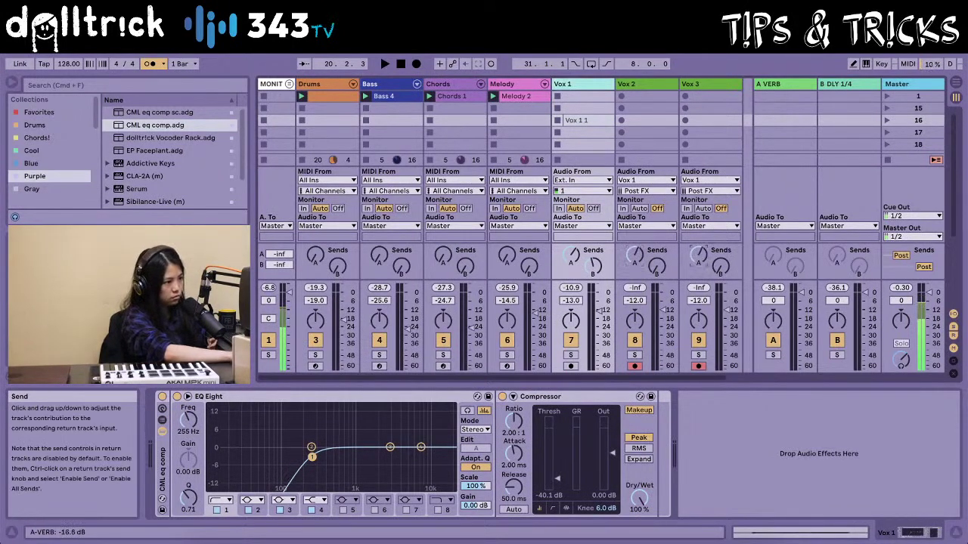
left_click_drag(656, 274, 657, 259)
left_click_drag(719, 274, 715, 261)
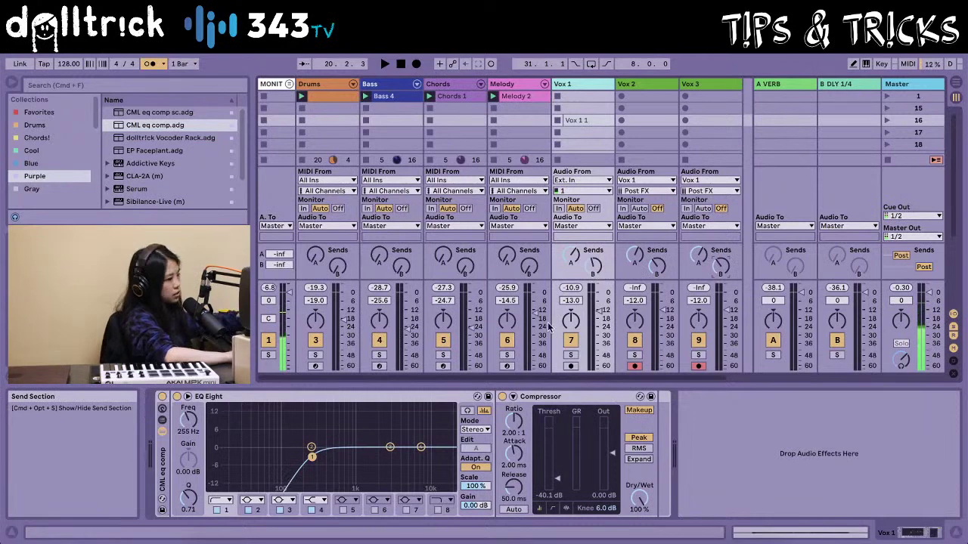
Mute the MONIT track and arm Vox 1 alongside Vox 2 and Vox 3
left_click(267, 341)
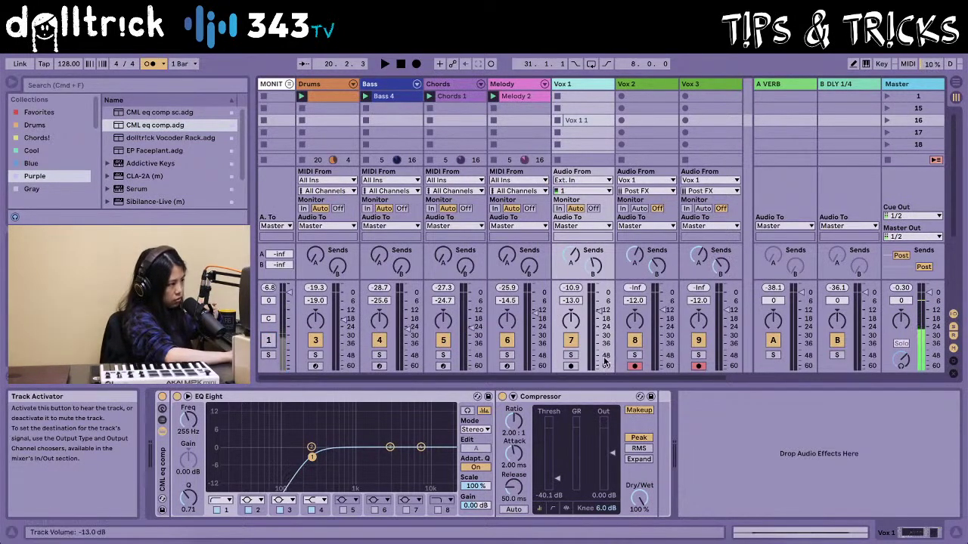
left_click(571, 366)
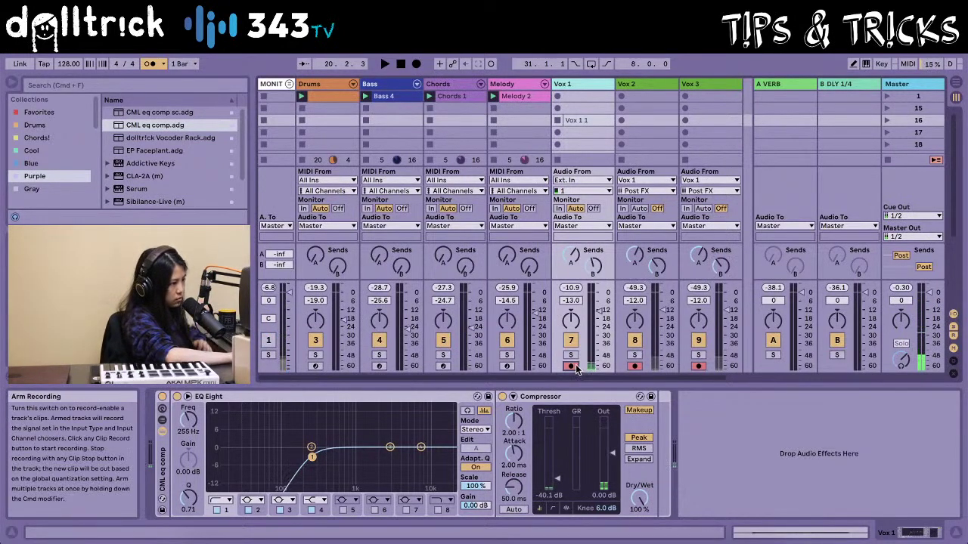
Set Vox 1's volume to -3.8 dB and turn its sends A and B fully down
left_click(570, 300)
key("Delete")
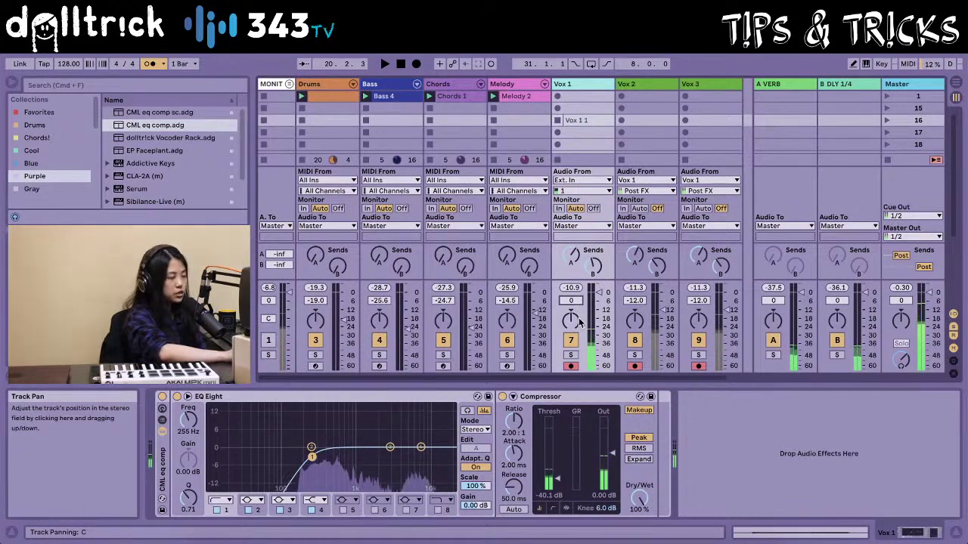
left_click_drag(603, 294, 605, 303)
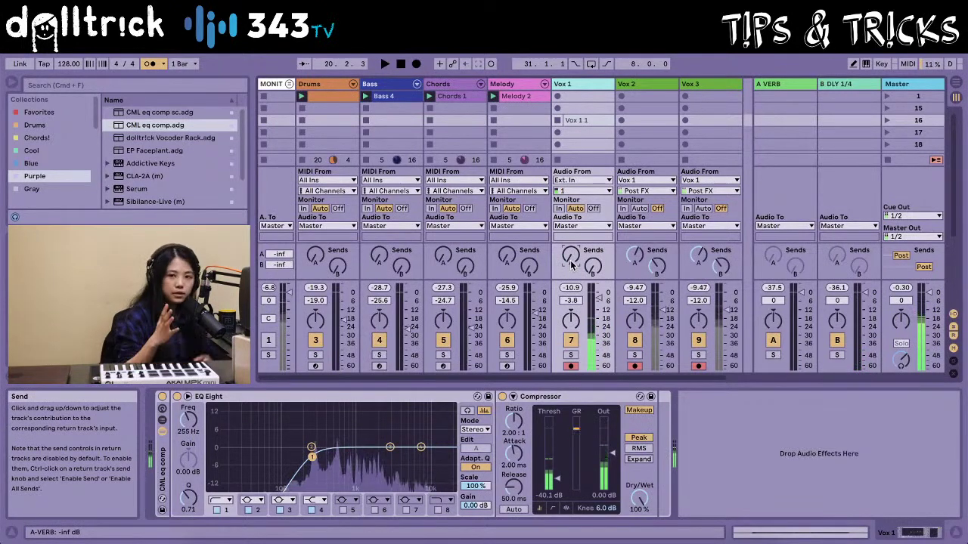
left_click(579, 96)
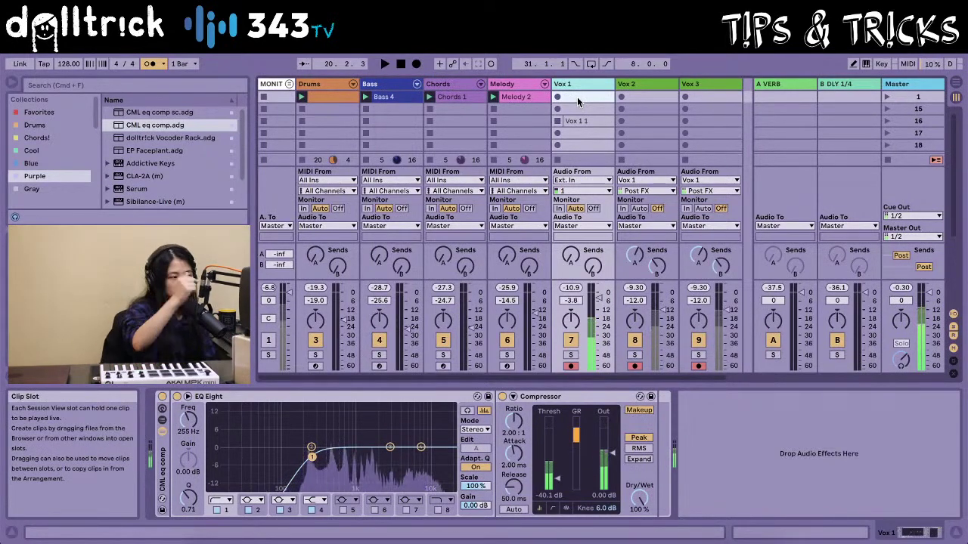
Duplicate the Vox 3 track, rename the copy Vox 4 and arm it for recording
left_click(705, 85)
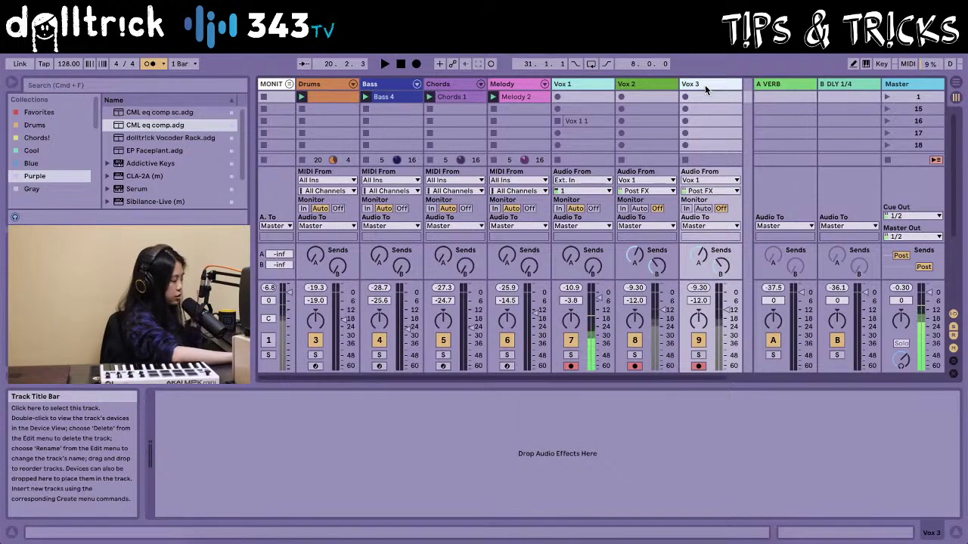
key("super+d")
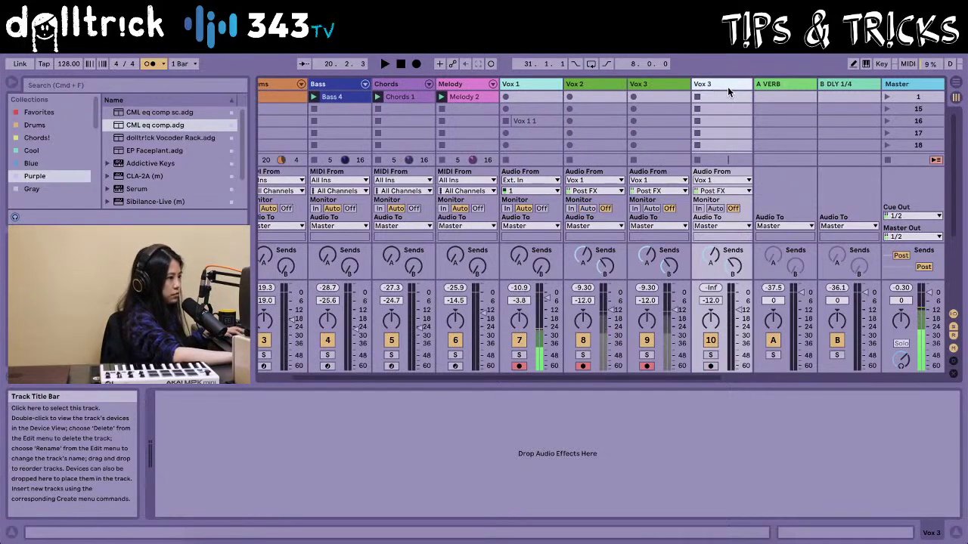
scroll(687, 118, "right", 2)
key("super+r")
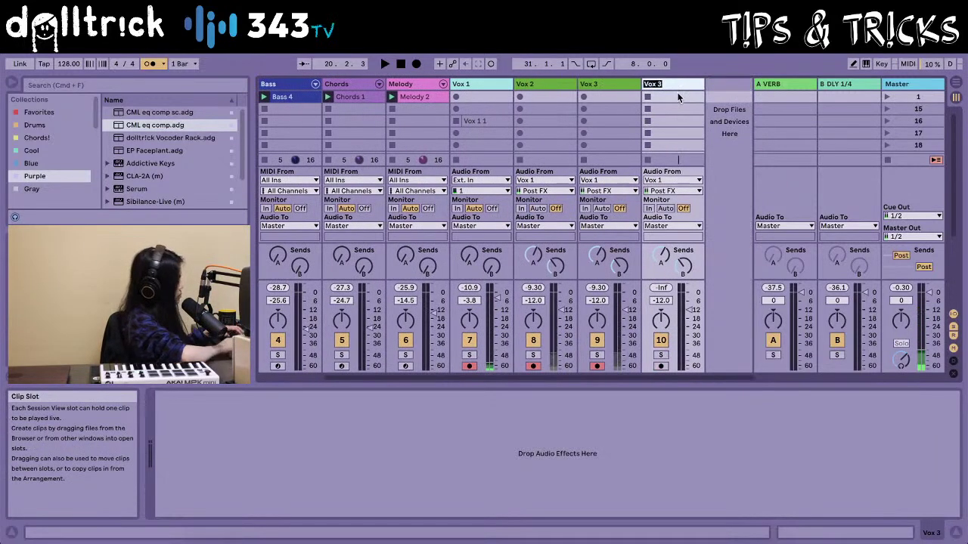
type("Vox 4")
key("Return")
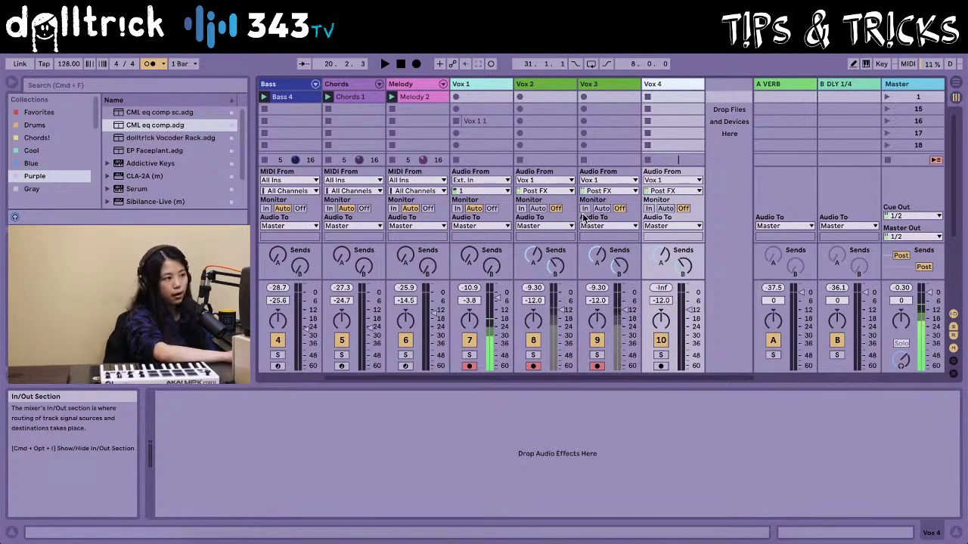
left_click(660, 367)
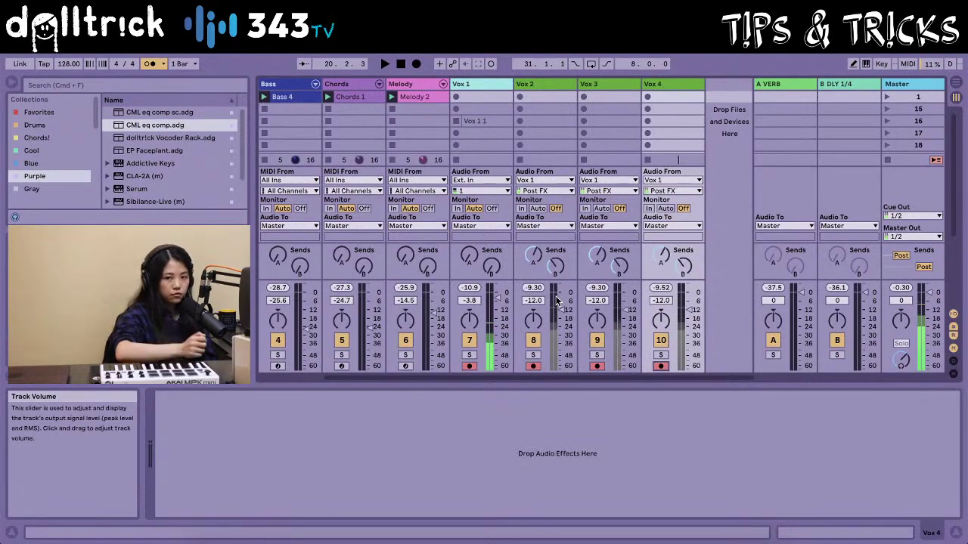
Switch the monitoring of Vox 2, Vox 3 and Vox 4 to Auto and back to Off
left_click(538, 208)
left_click(602, 208)
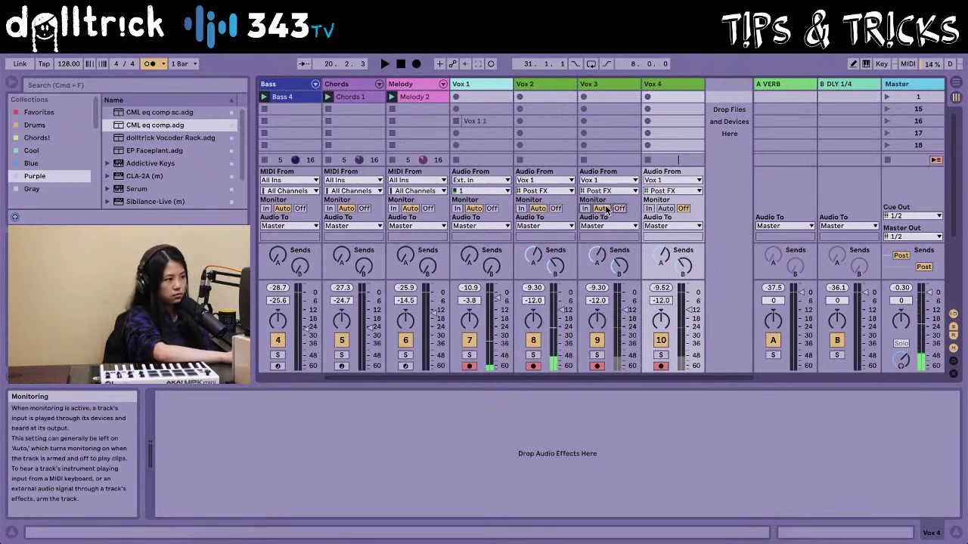
left_click(666, 207)
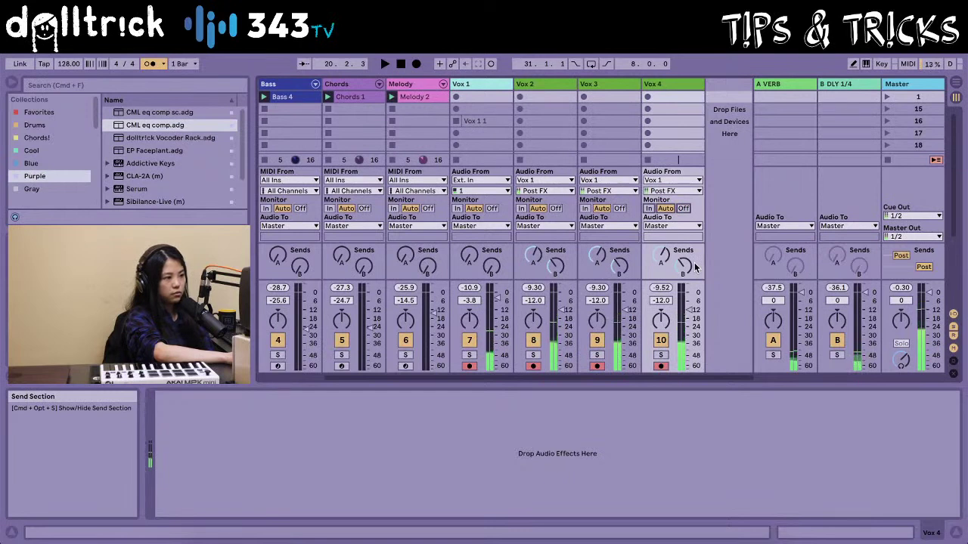
left_click(683, 208)
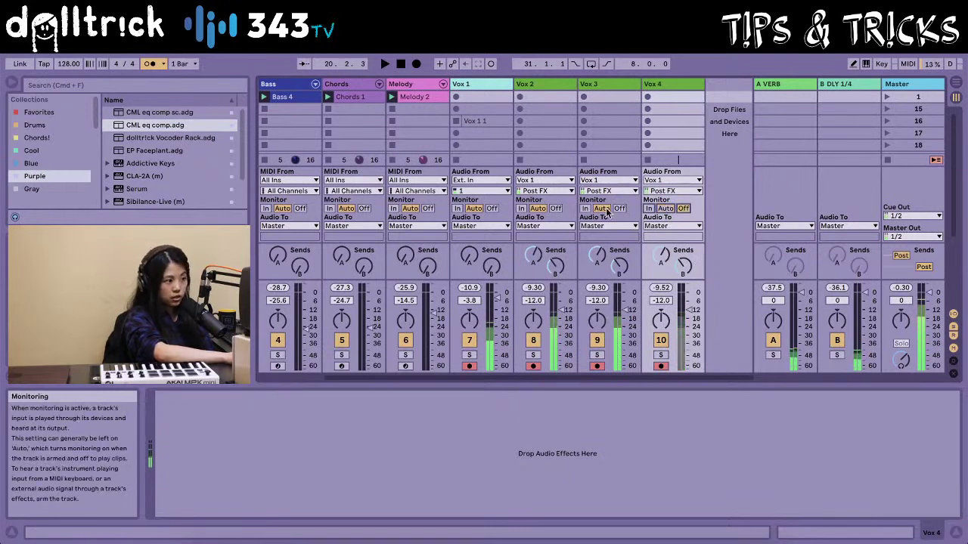
left_click(620, 208)
left_click(556, 209)
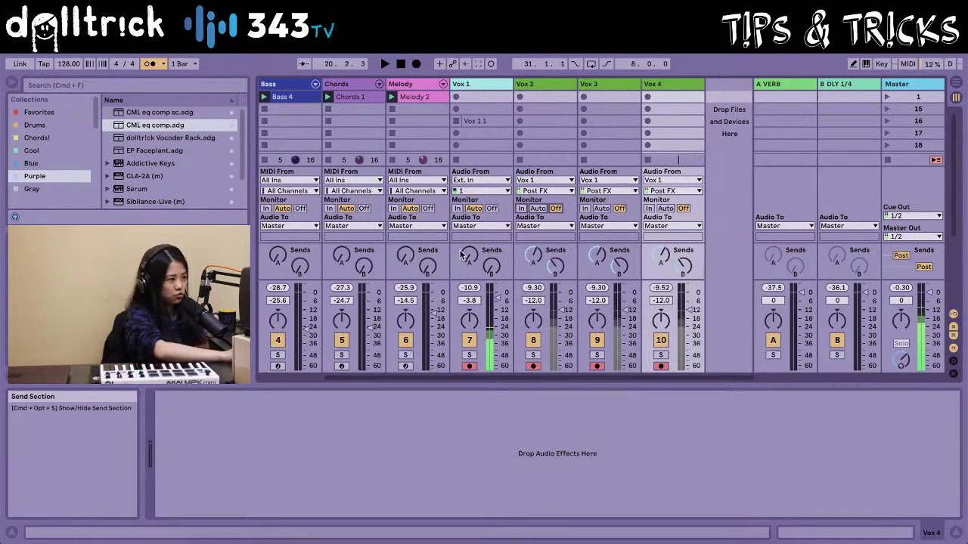
Set Vox 1's volume to -2.4 dB, start playback and raise Vox 2, Vox 3 and Vox 4 together to -4.7 dB
left_click_drag(470, 300, 469, 295)
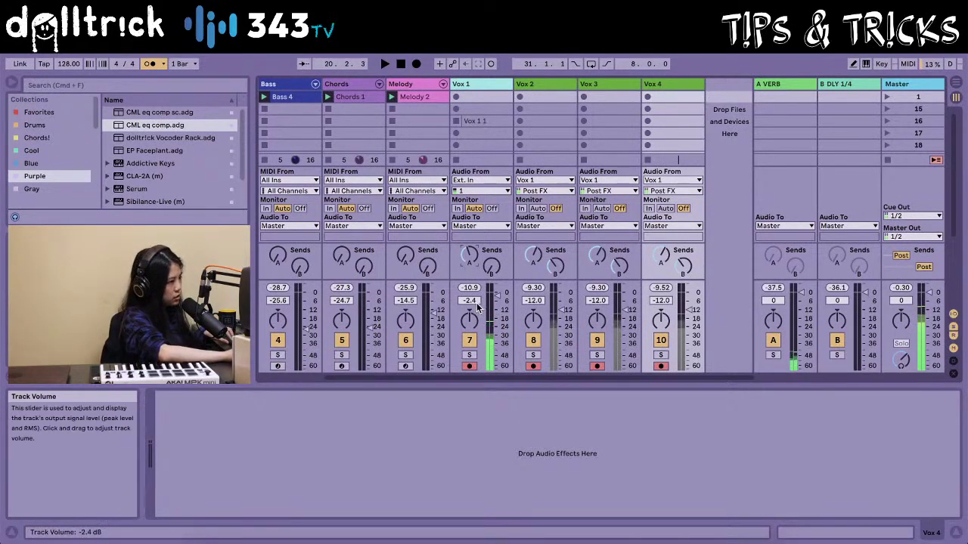
key("space")
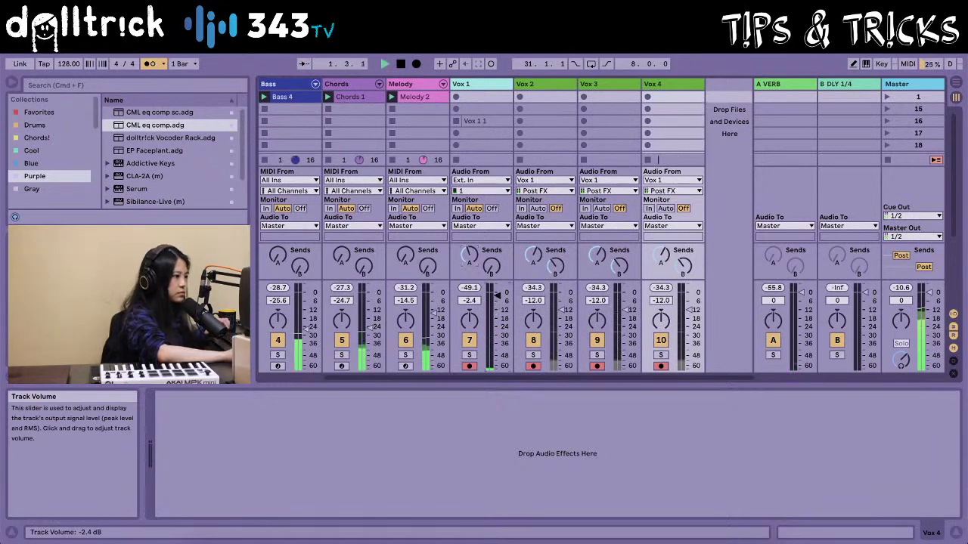
left_click(545, 83)
left_click(661, 83, "shift")
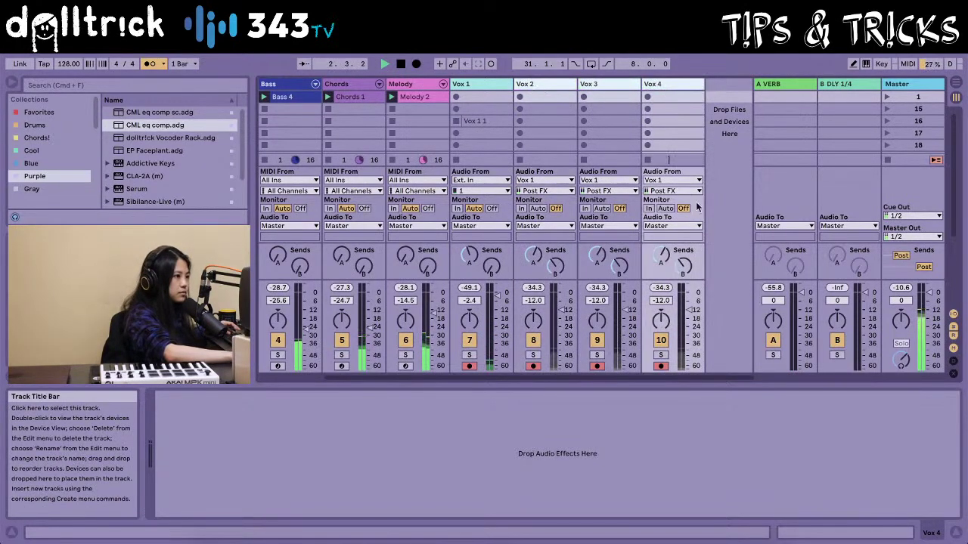
left_click_drag(688, 312, 688, 300)
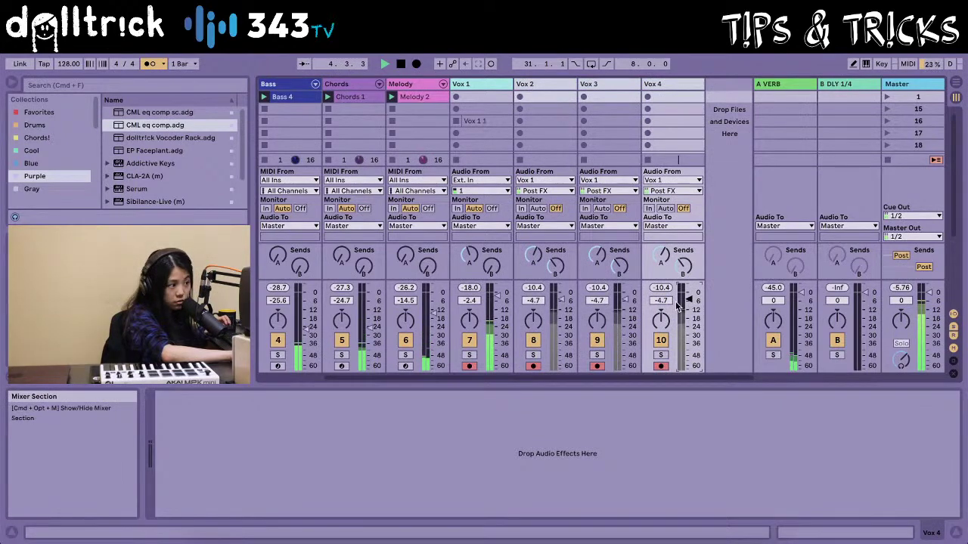
left_click(488, 86)
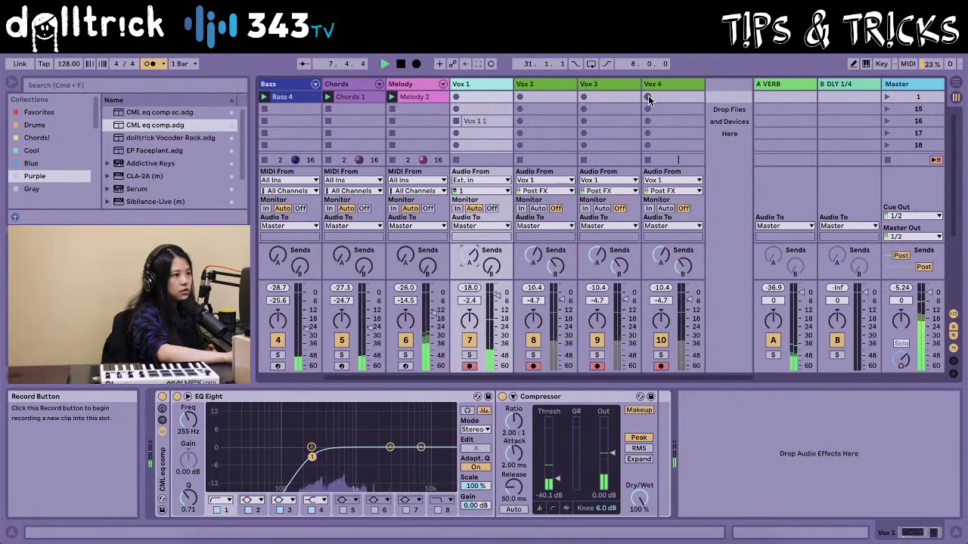
Record looping two-bar vocal clips in the first slots of Vox 4, Vox 3 and Vox 2, one after another
left_click(648, 98)
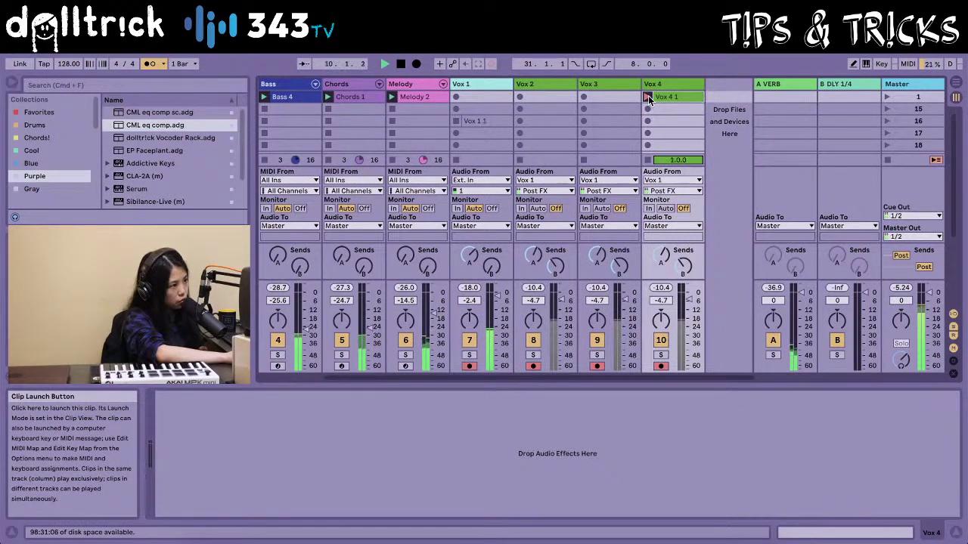
left_click(648, 97)
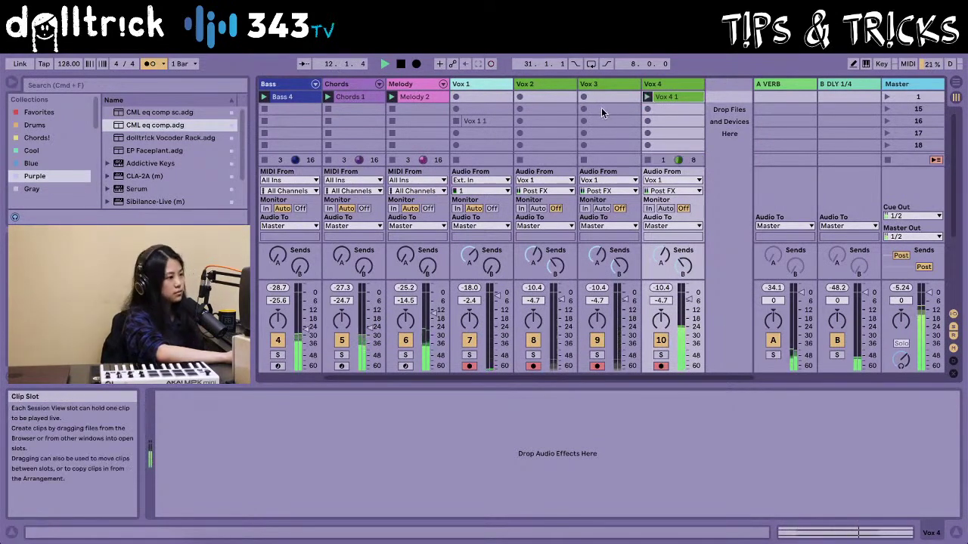
left_click(585, 96)
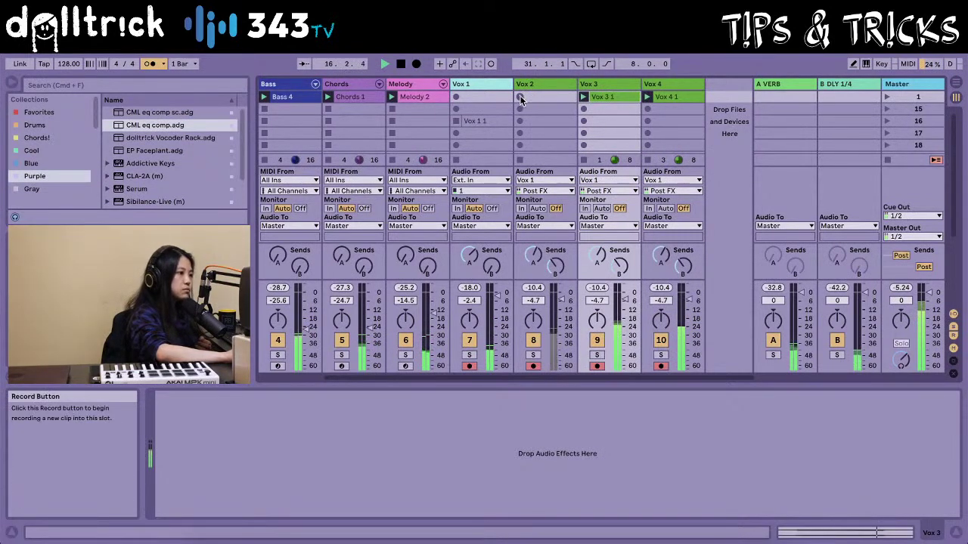
left_click(520, 96)
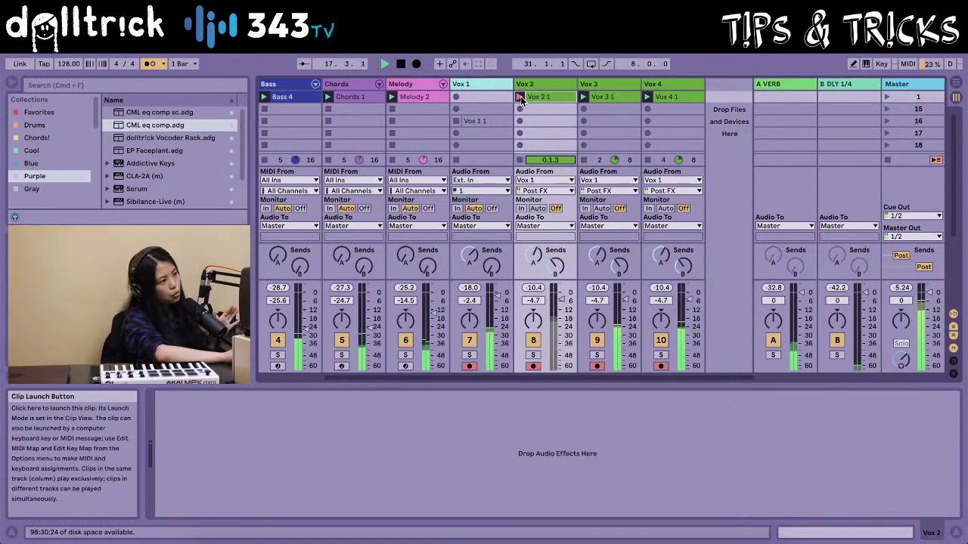
left_click(520, 97)
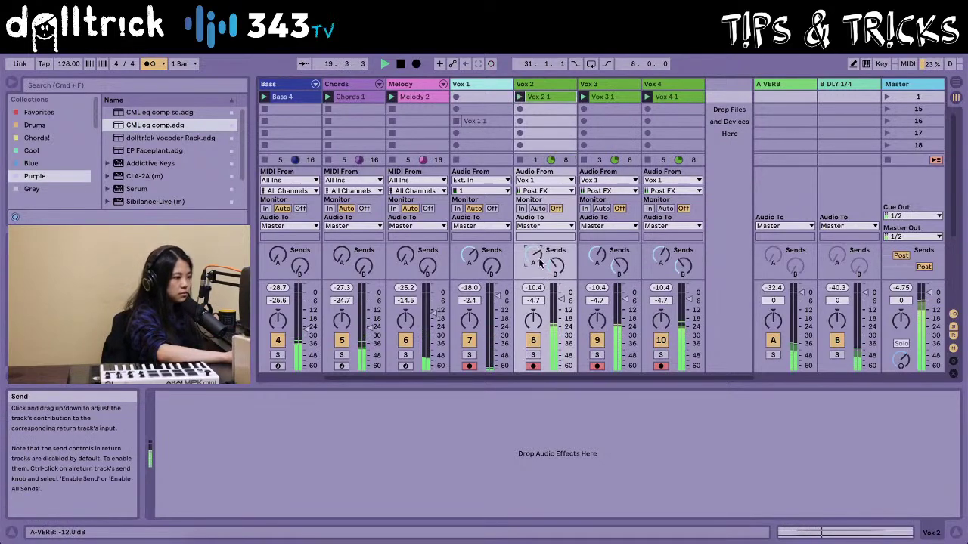
Raise Vox 2's sends A and B and set the volumes of Vox 2, Vox 3 and Vox 4 to -11.0, -10.7 and -7.5 dB
left_click_drag(555, 271, 556, 253)
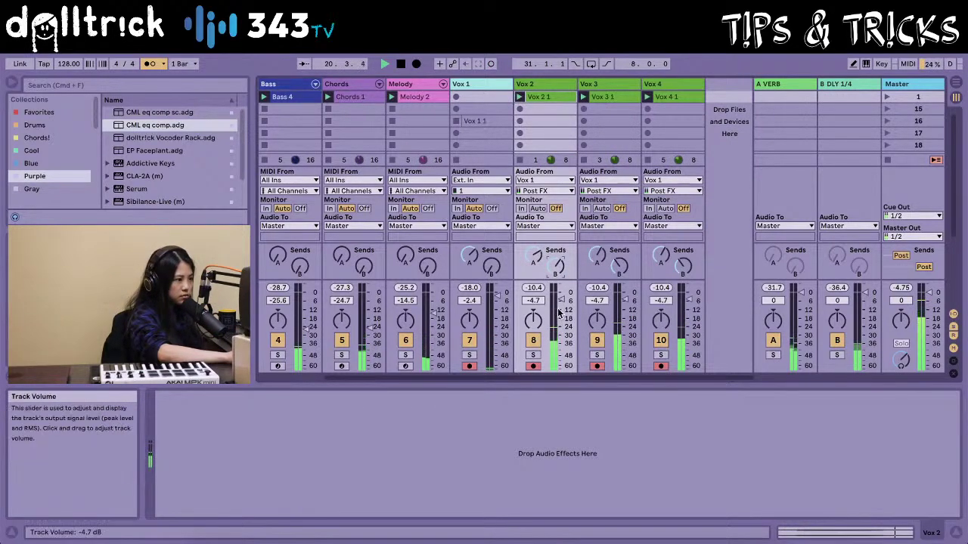
left_click_drag(561, 301, 561, 309)
left_click_drag(625, 300, 626, 307)
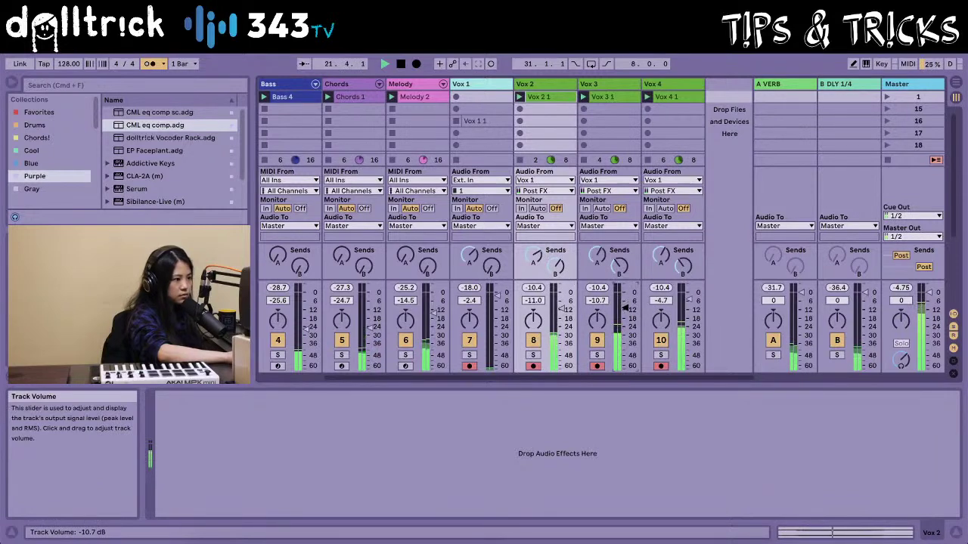
left_click_drag(688, 300, 688, 303)
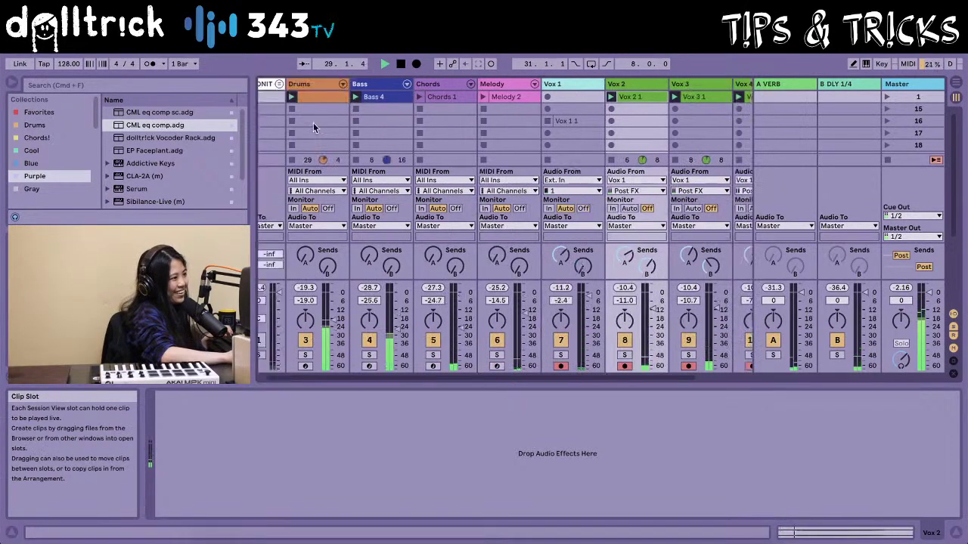
Stop the Drums, Bass, Chords and Melody clips and set Vox 4's volume to -9.0 dB
scroll(313, 123, "left", 3)
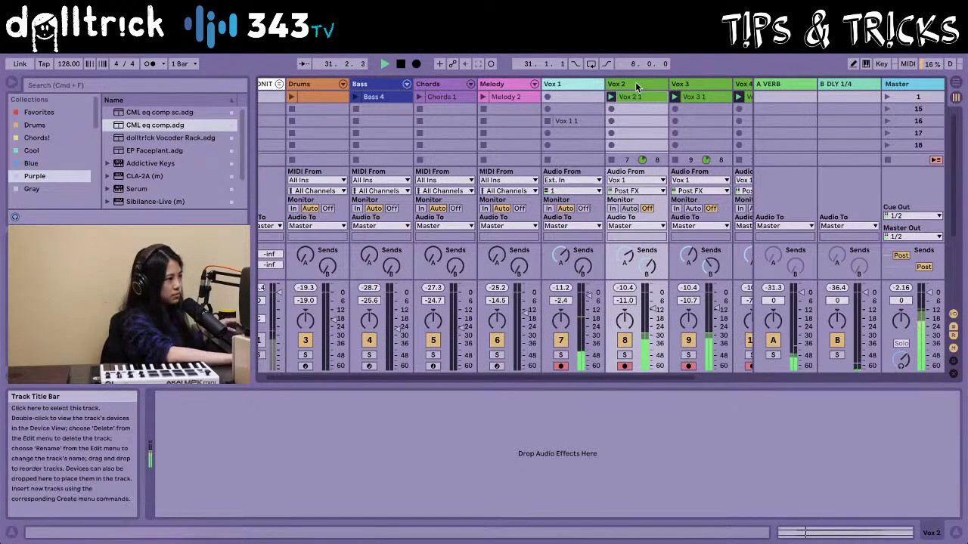
scroll(666, 227, "right", 2)
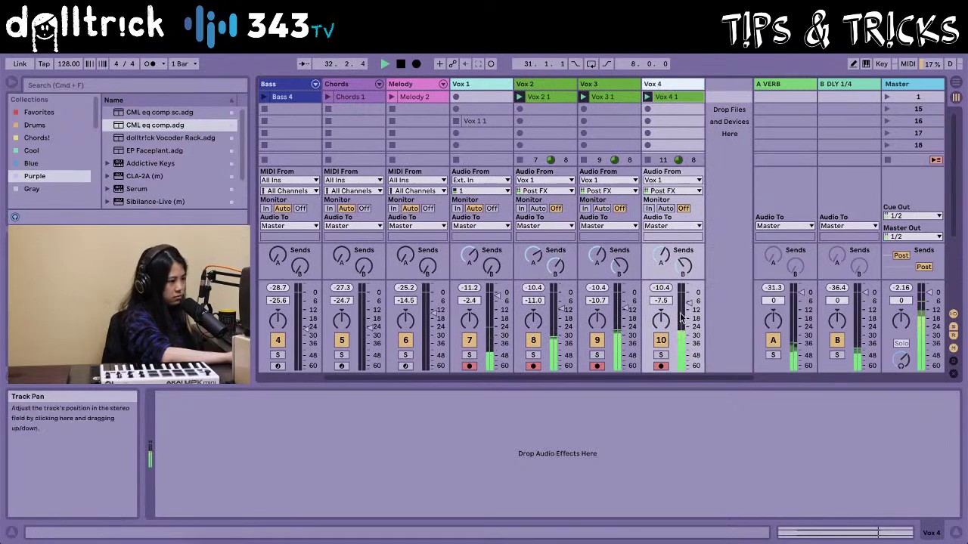
mouse_move(688, 300)
left_mouse_down()
mouse_move(690, 316)
mouse_move(683, 292)
left_mouse_up()
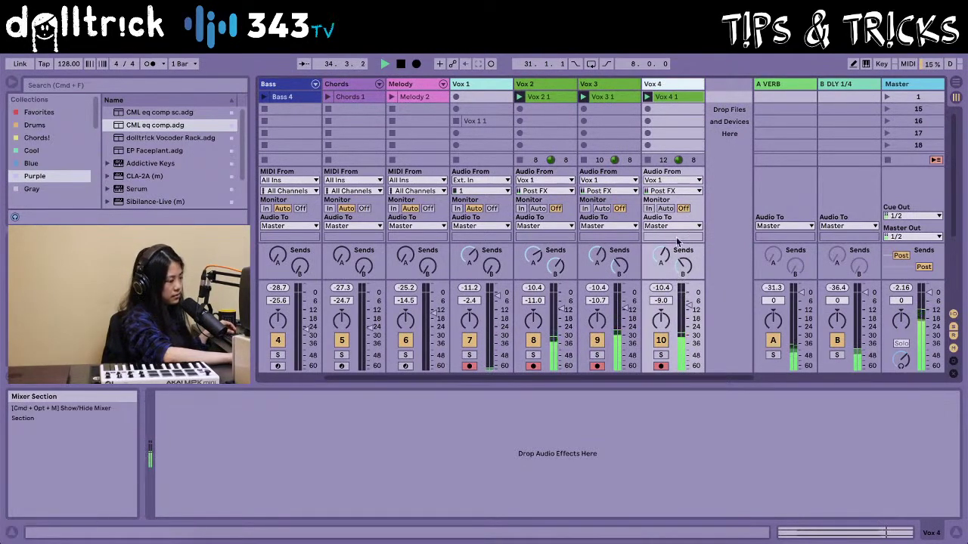
Lower Vox 2, Vox 3 and Vox 4 together to -30.3, -30.0 and -28.3 dB and stop playback
left_click(547, 333)
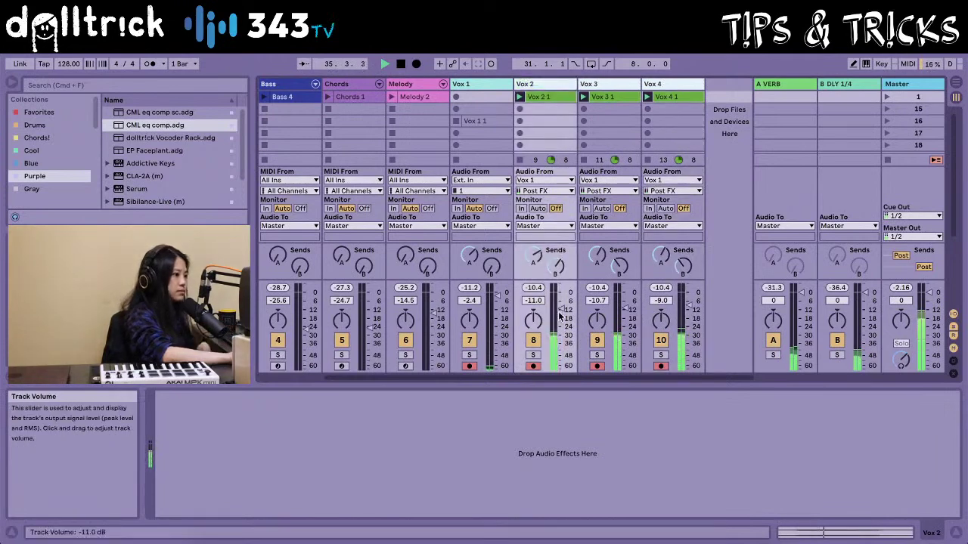
left_click_drag(560, 309, 561, 340)
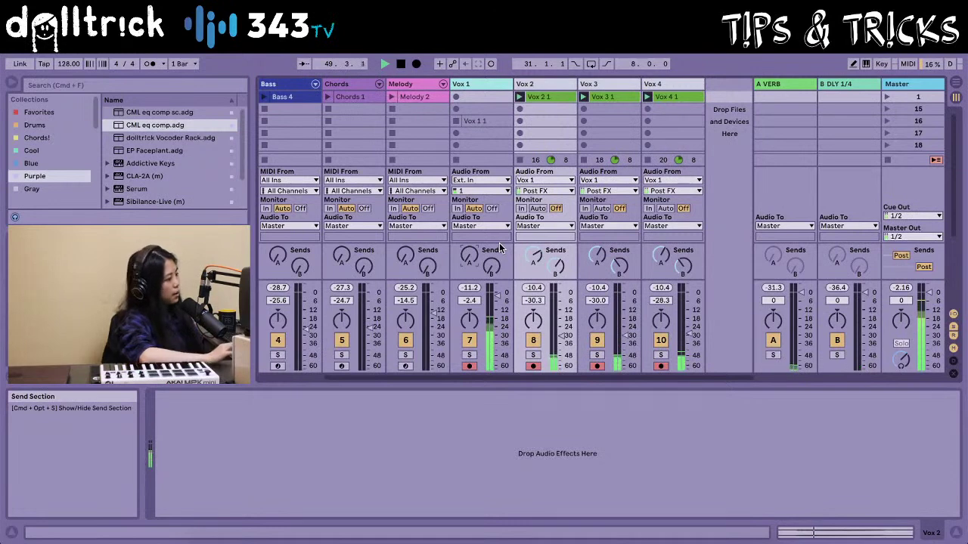
key("space")
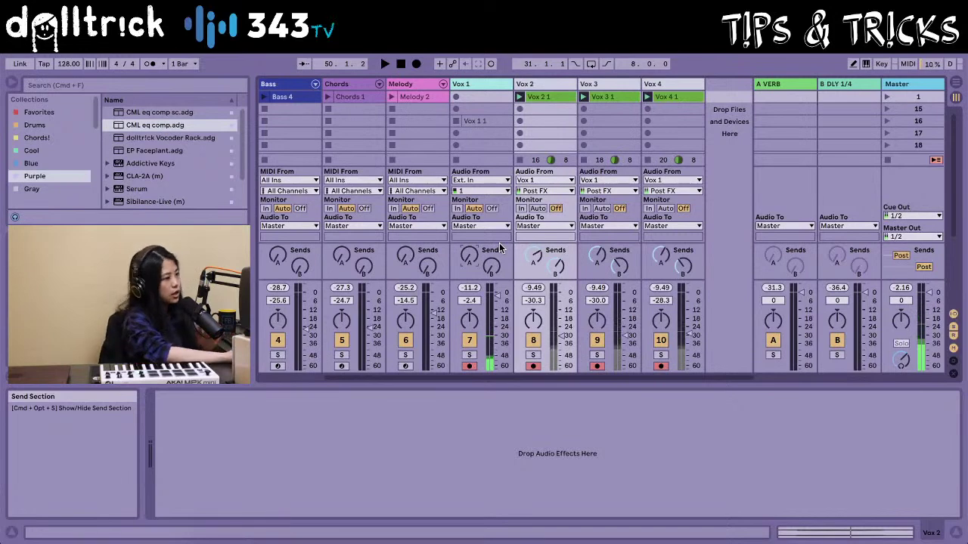
Move the recorded Vox 2, Vox 3 and Vox 4 clips from scene 1 down to scene 16
scroll(427, 179, "left", 3)
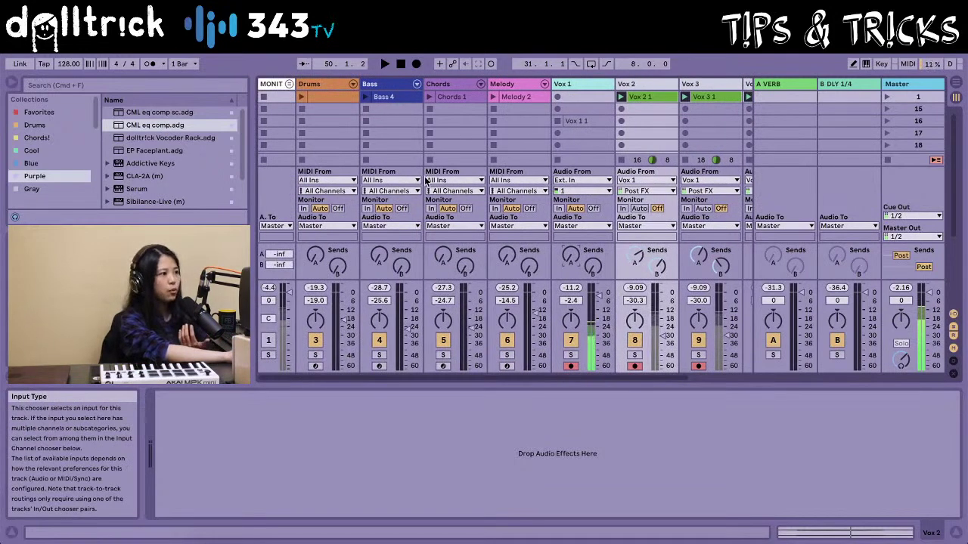
scroll(426, 180, "left", 1)
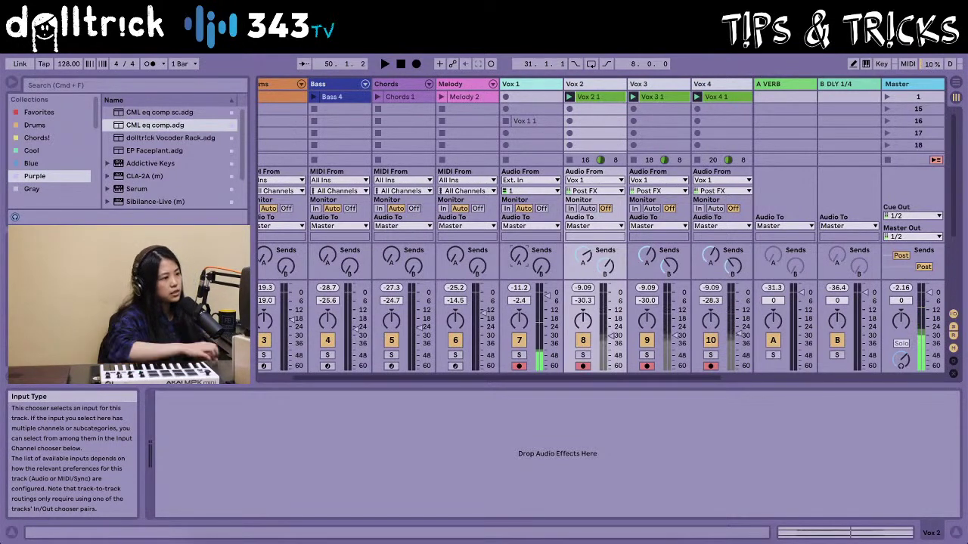
scroll(575, 100, "right", 3)
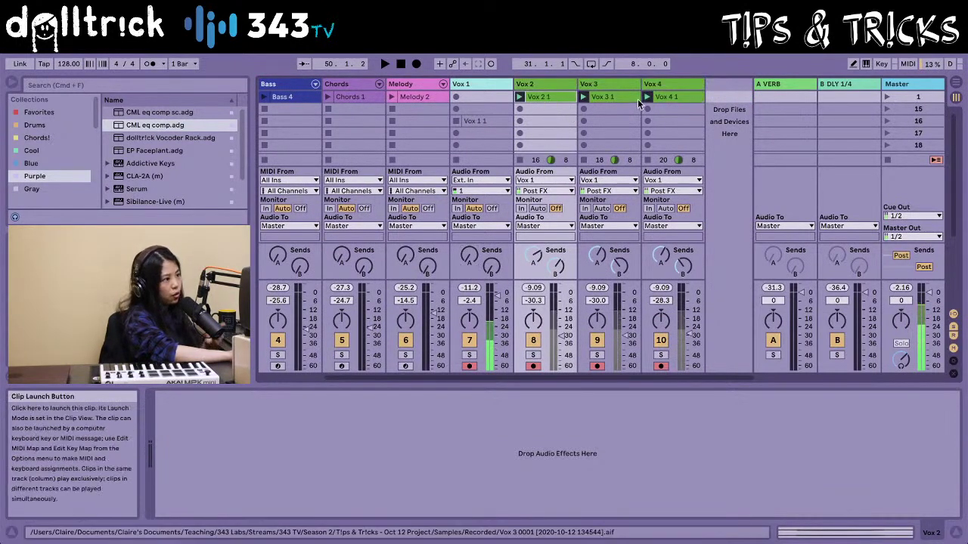
left_click_drag(674, 93, 675, 120)
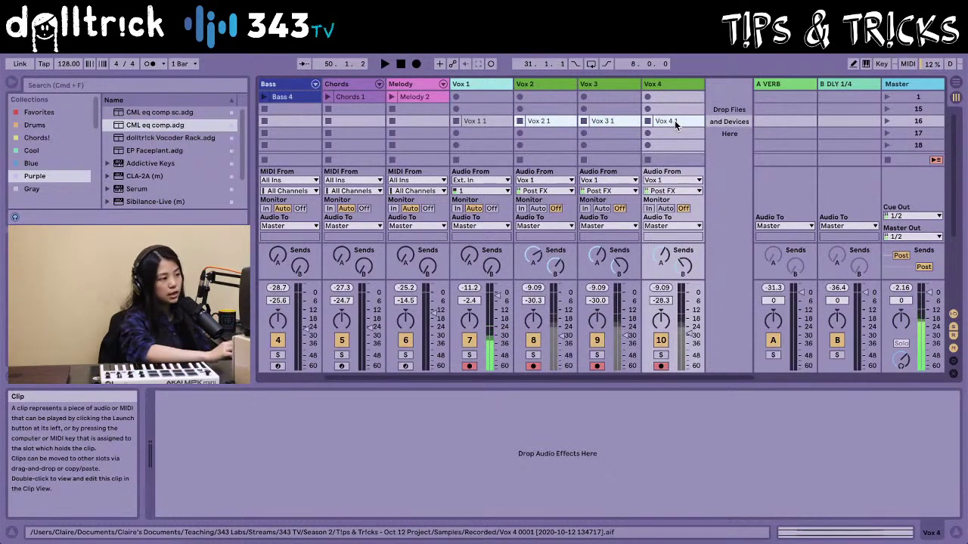
MIDI-map the first clip slots of Vox 2, Vox 3 and Vox 4 to notes C#0, D0 and D#0
left_click(908, 63)
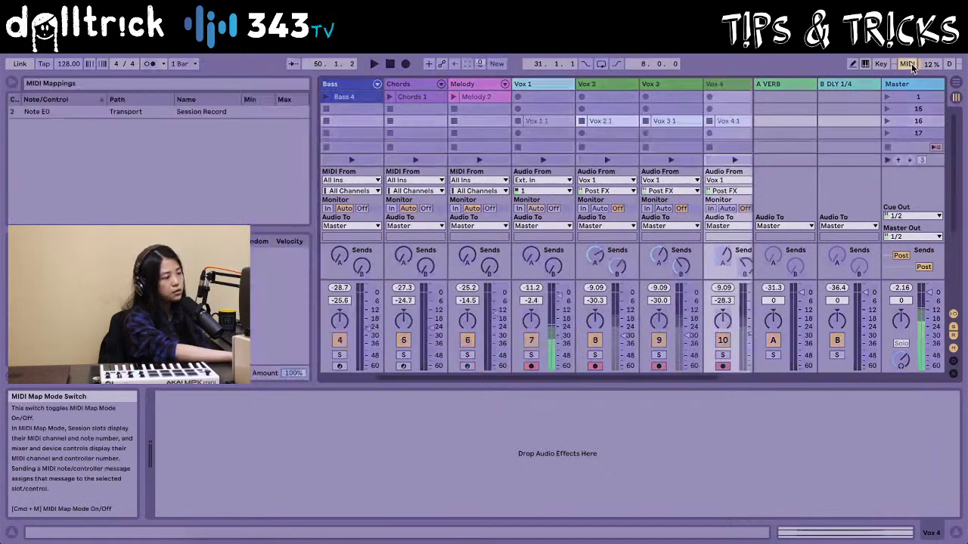
scroll(659, 146, "right", 1)
left_click(557, 100)
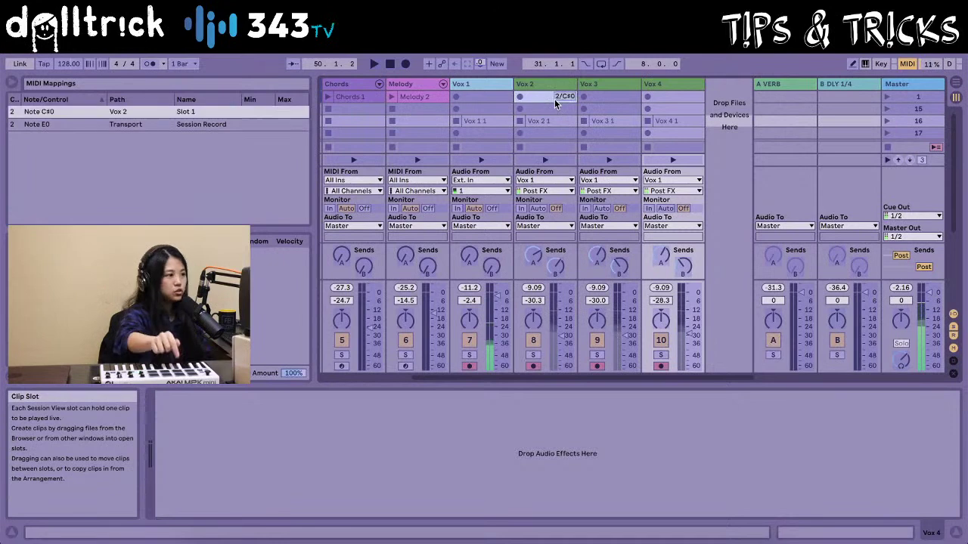
left_click(593, 98)
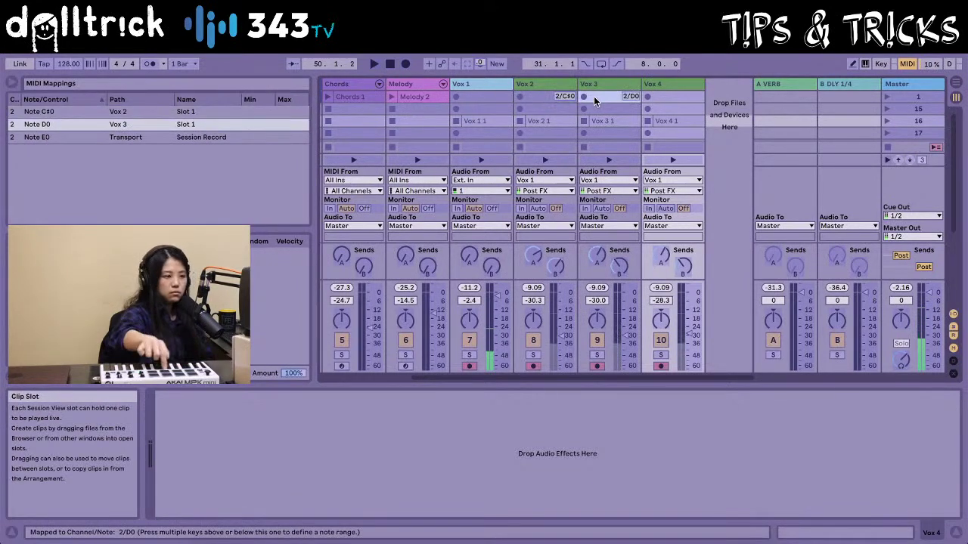
left_click(673, 97)
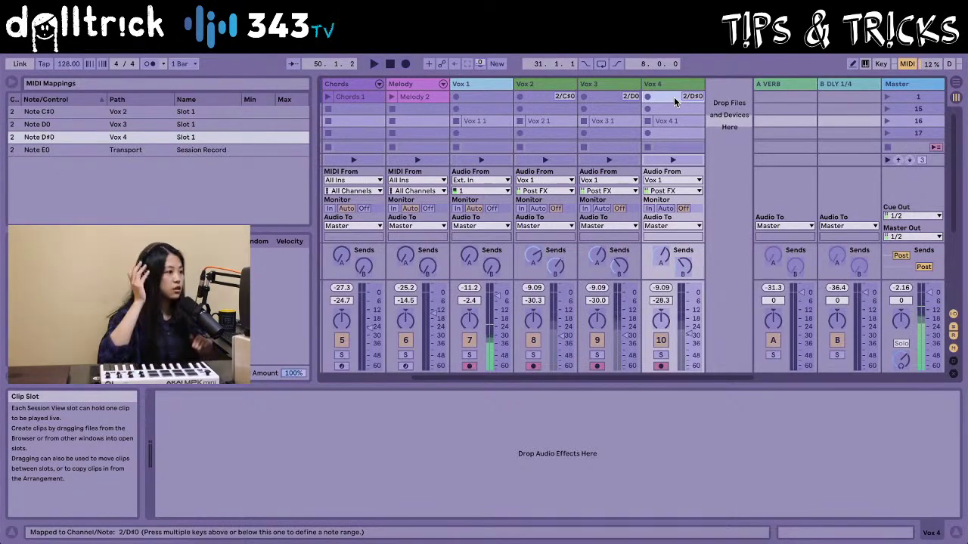
left_click(907, 65)
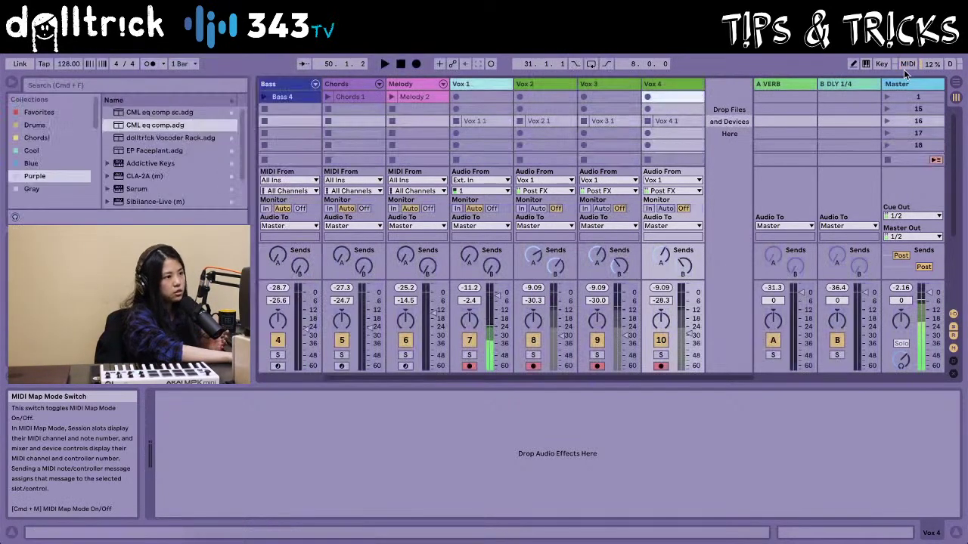
Launch scene 1, record new vocal loops in Vox 2–4 and raise those tracks to -15.7, -12.7 and -11.0 dB
left_click(884, 92)
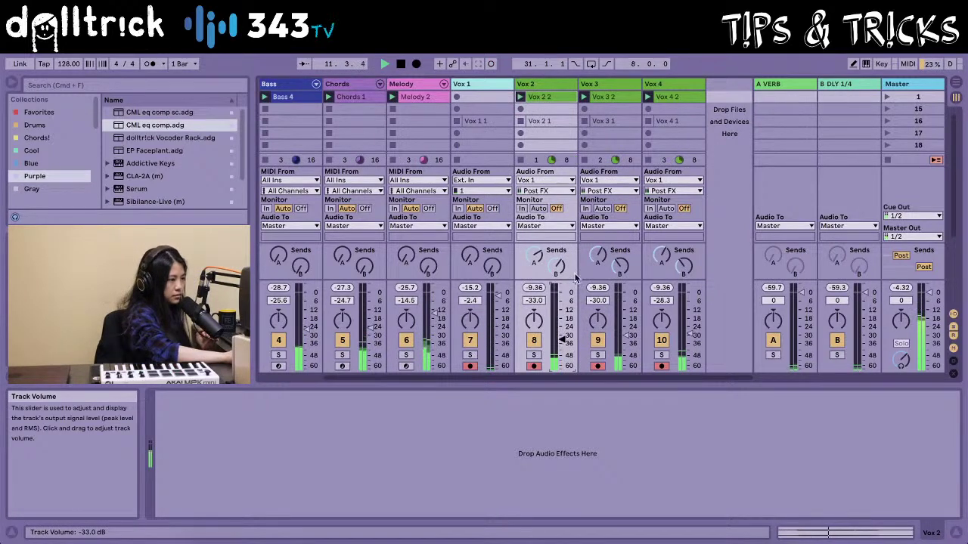
left_click(559, 84)
left_click(670, 85, "shift")
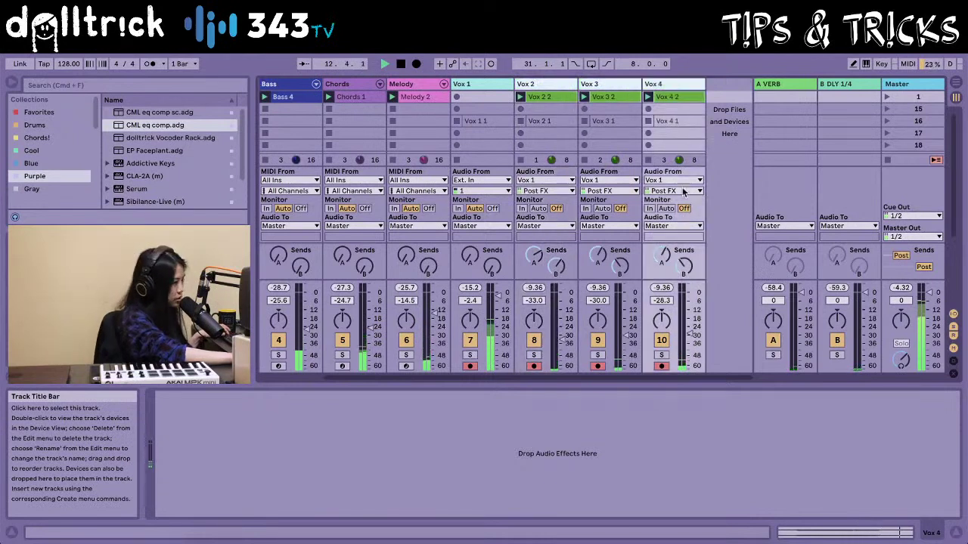
left_click_drag(690, 332, 689, 310)
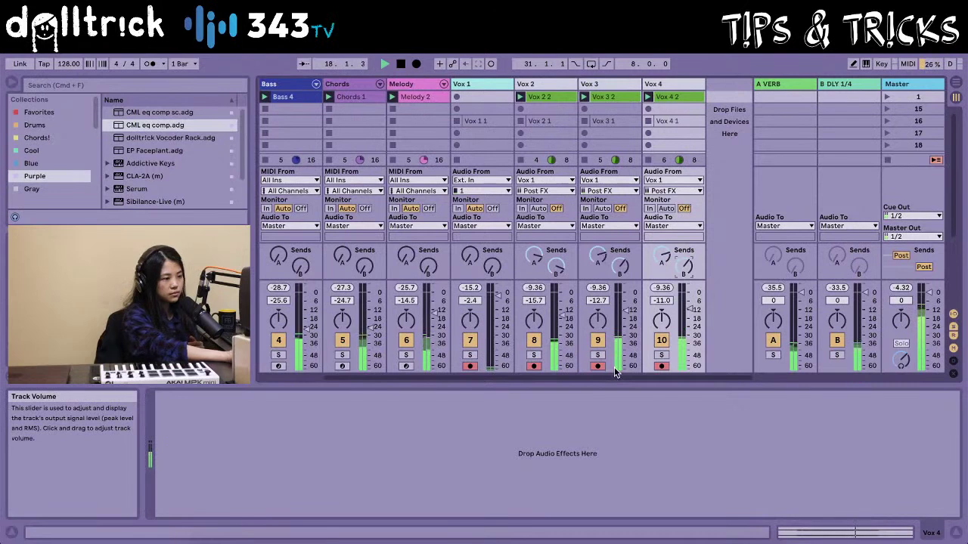
Stop playback and all session clips, and add the Looper audio effect after the Compressor on Vox 1
key("space")
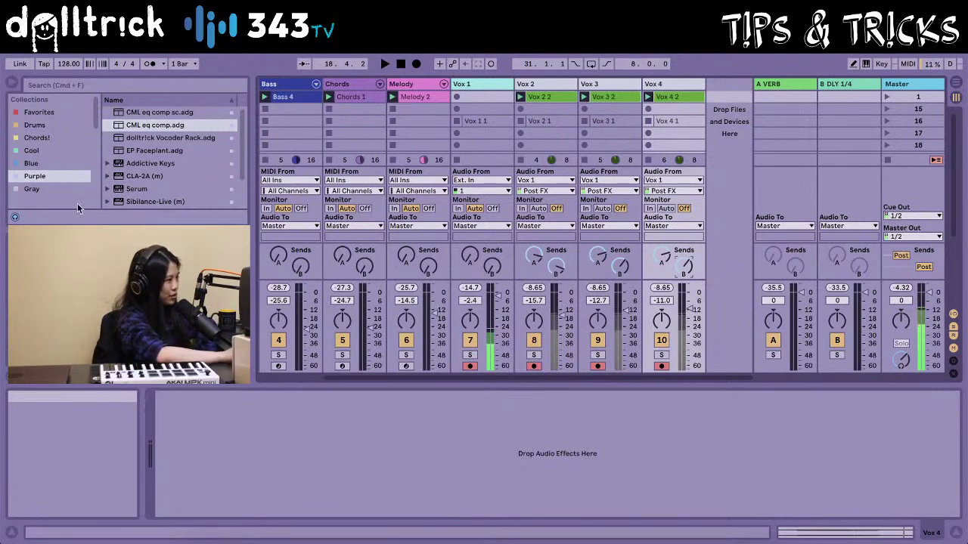
scroll(46, 192, "down", 1)
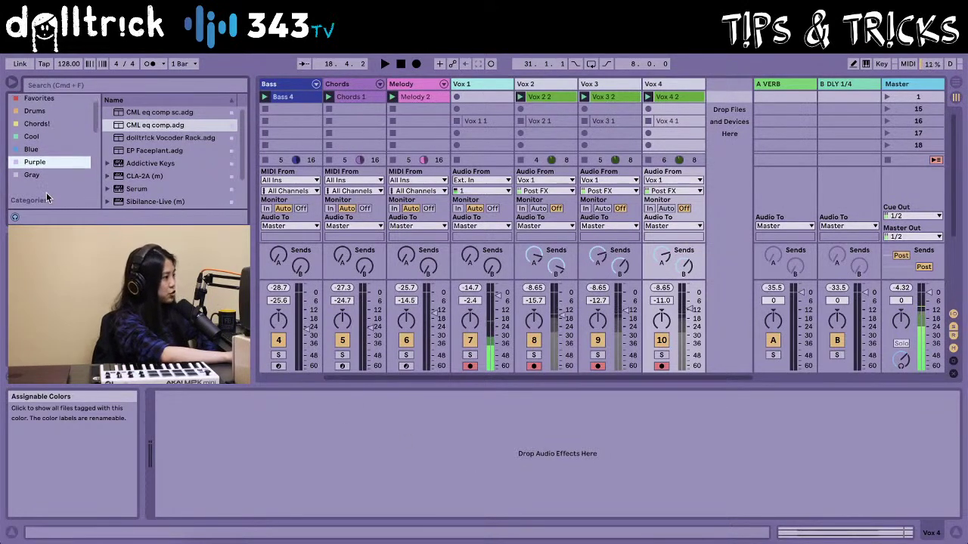
scroll(46, 192, "up", 1)
scroll(46, 192, "down", 5)
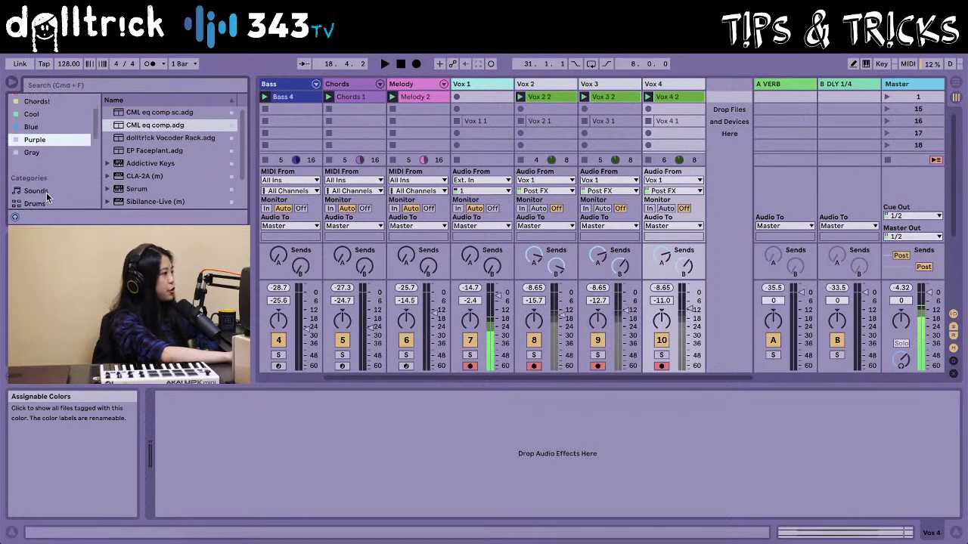
scroll(47, 197, "down", 1)
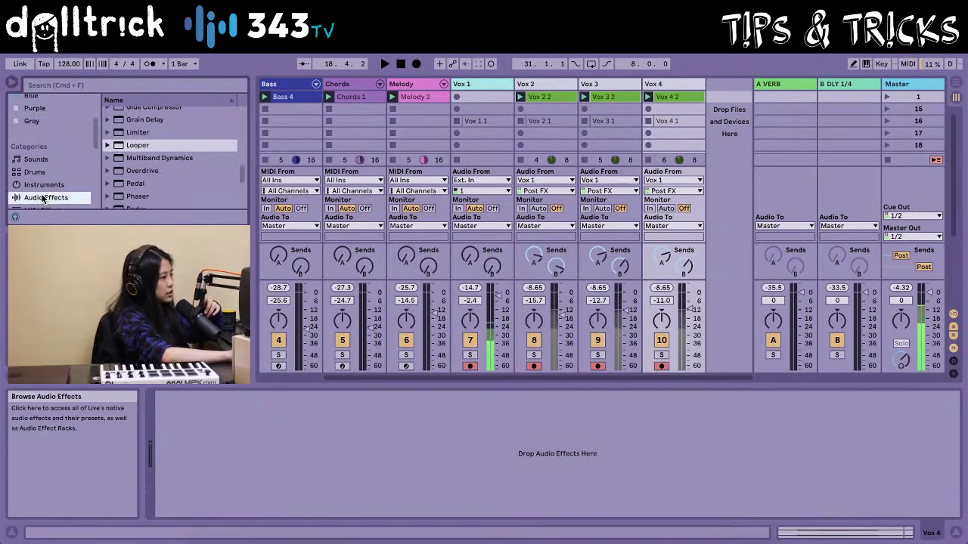
left_click(46, 197)
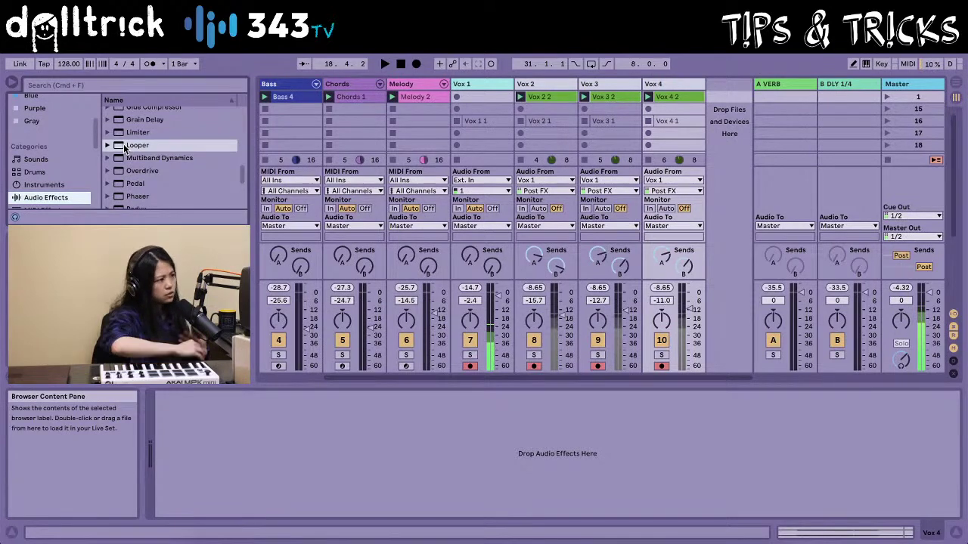
left_click(888, 162)
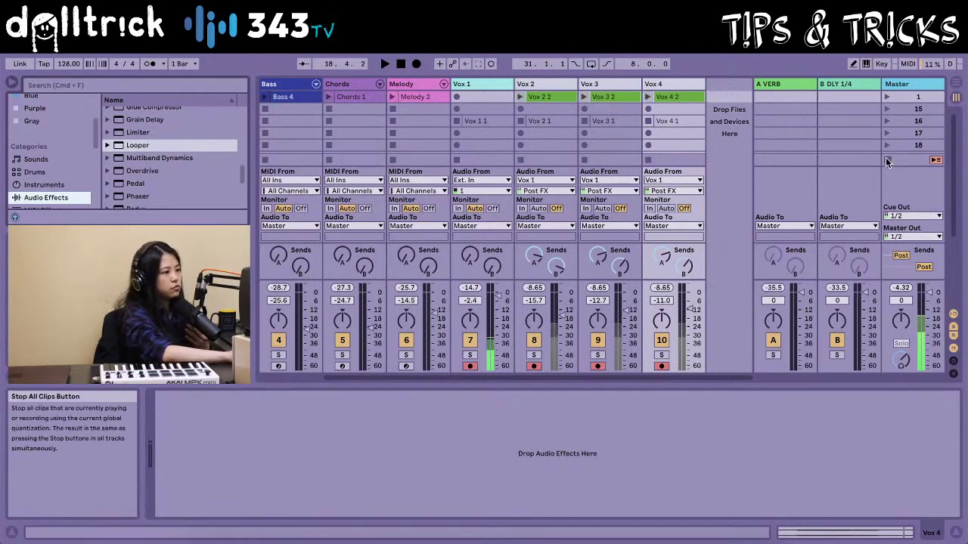
left_click(117, 147)
scroll(530, 144, "left", 2)
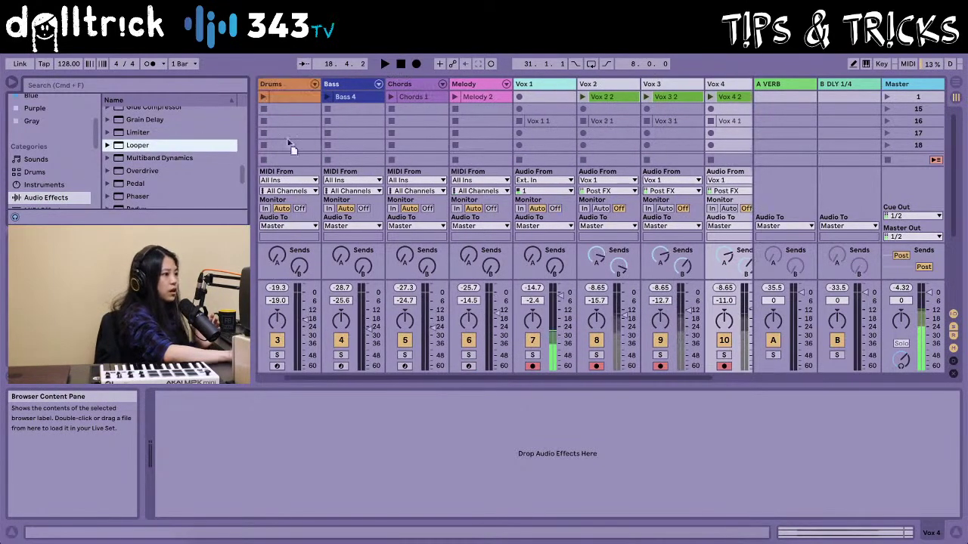
left_click(533, 122)
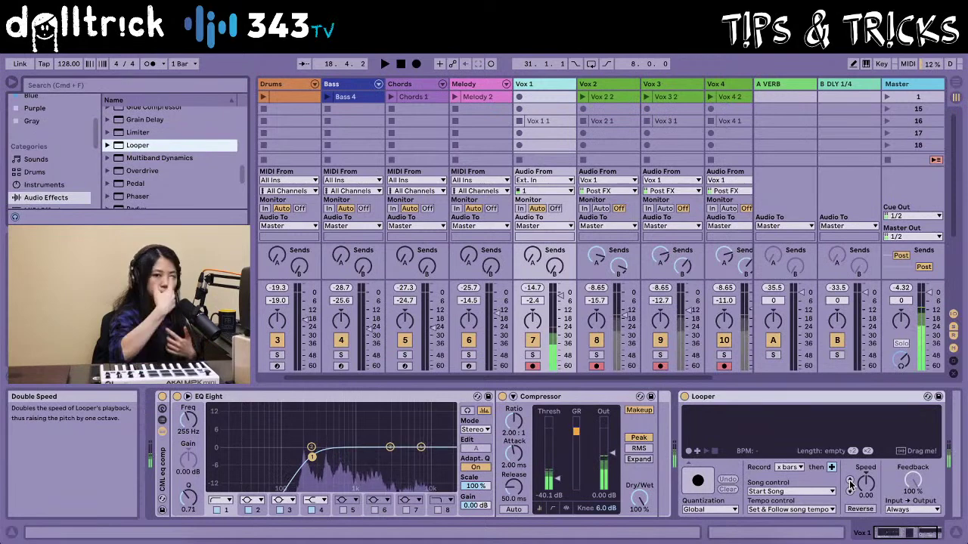
Record a vocal phrase in Vox 1's Looper, play it back as a loop and switch to overdubbing
left_click(697, 480)
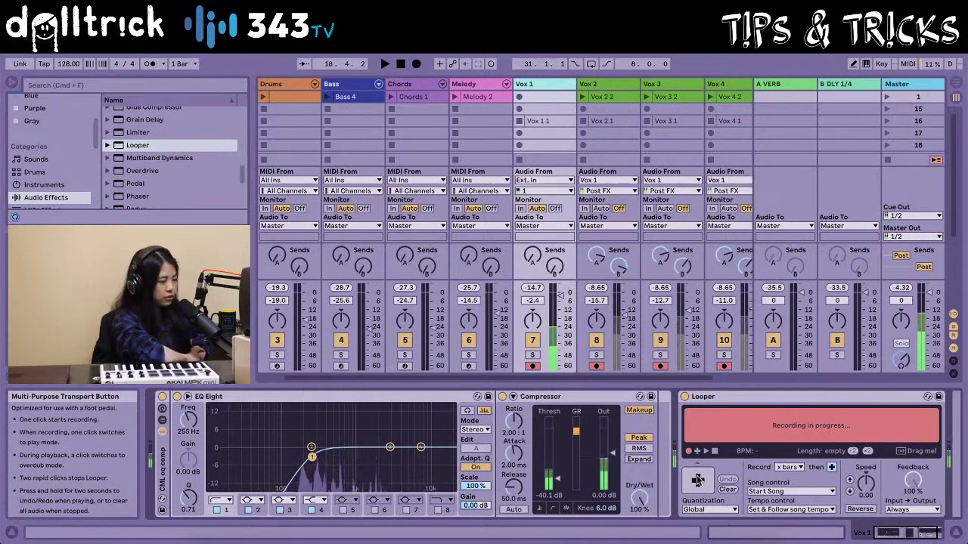
left_click(697, 478)
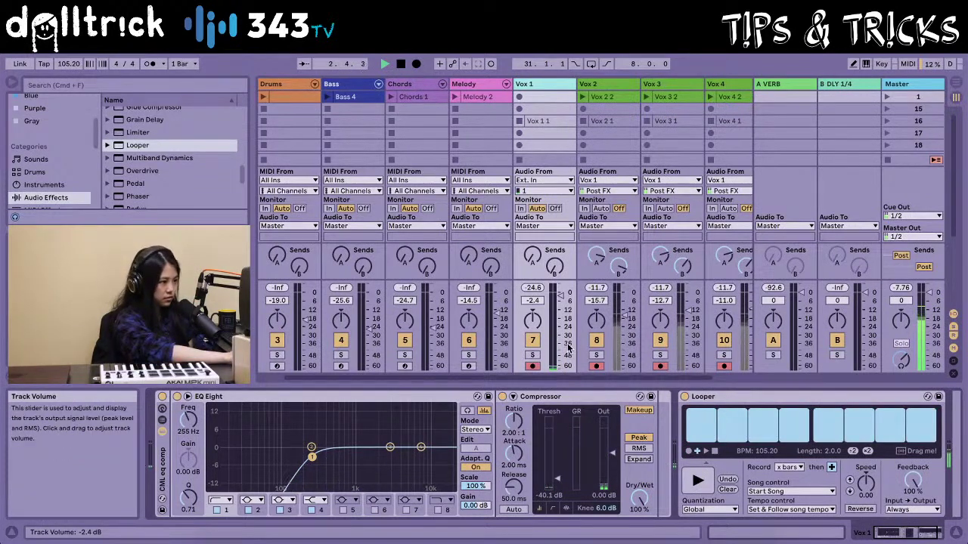
left_click(700, 483)
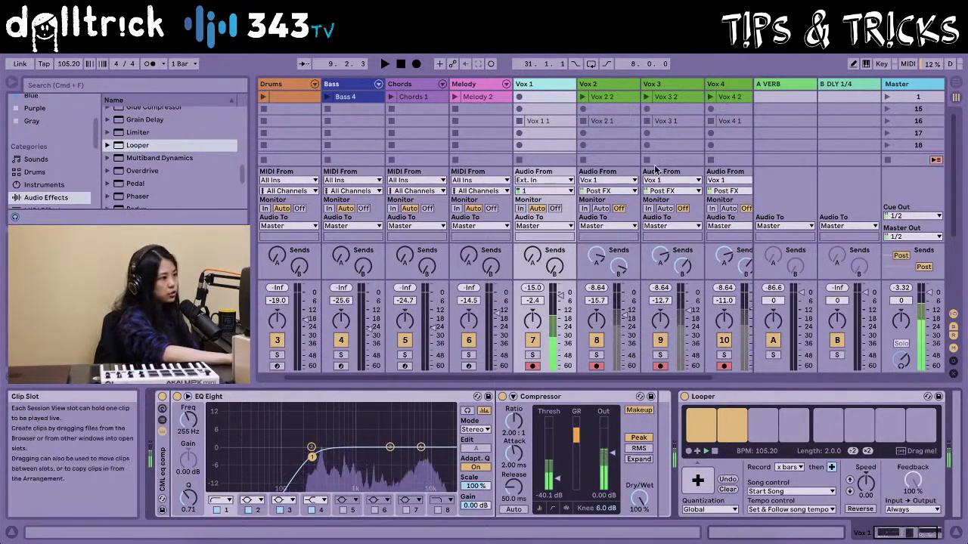
Check the available signal tap points for Vox 2's audio input from Vox 1
scroll(529, 192, "right", 1)
left_click(547, 191)
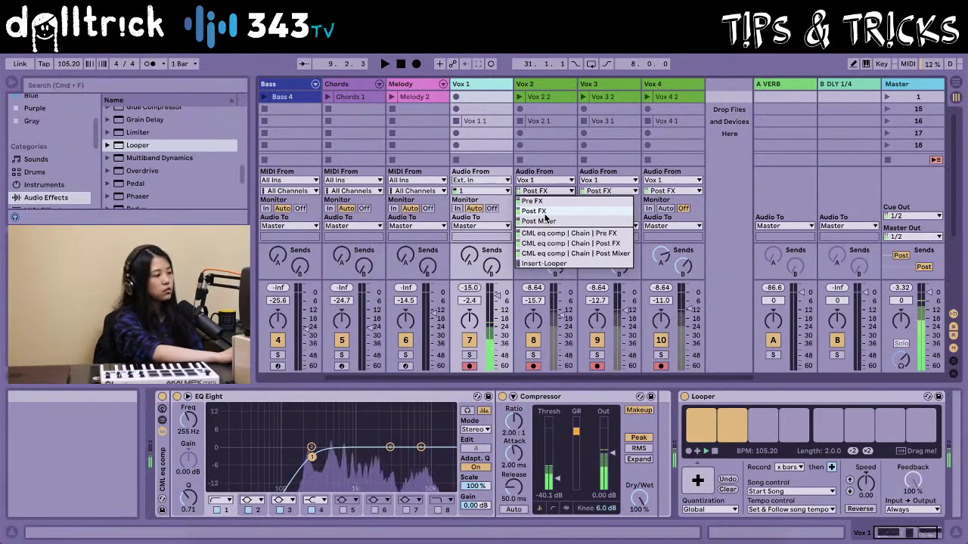
left_click(179, 474)
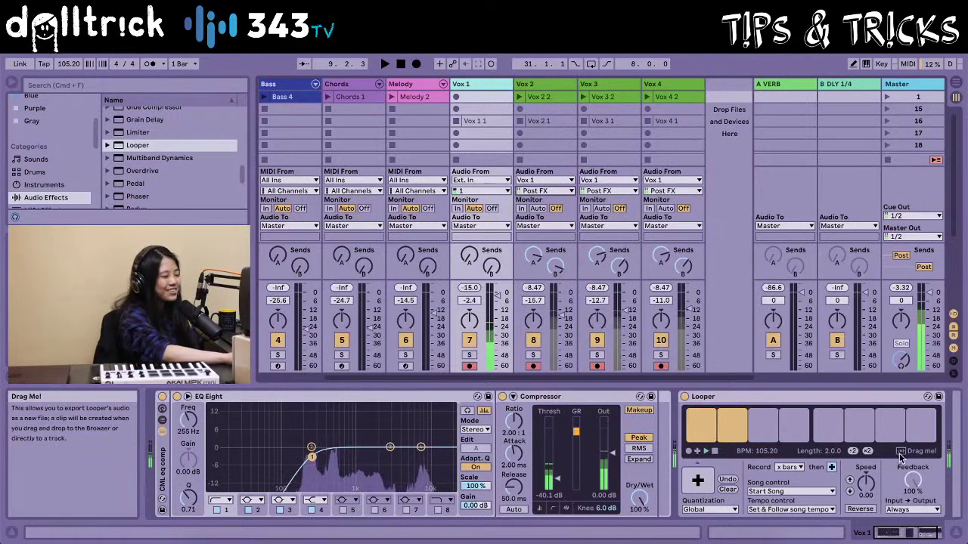
Export Looper's recording as a clip on a new audio track and play it with the track volume lowered to -22.4 dB
left_click_drag(900, 456, 721, 96)
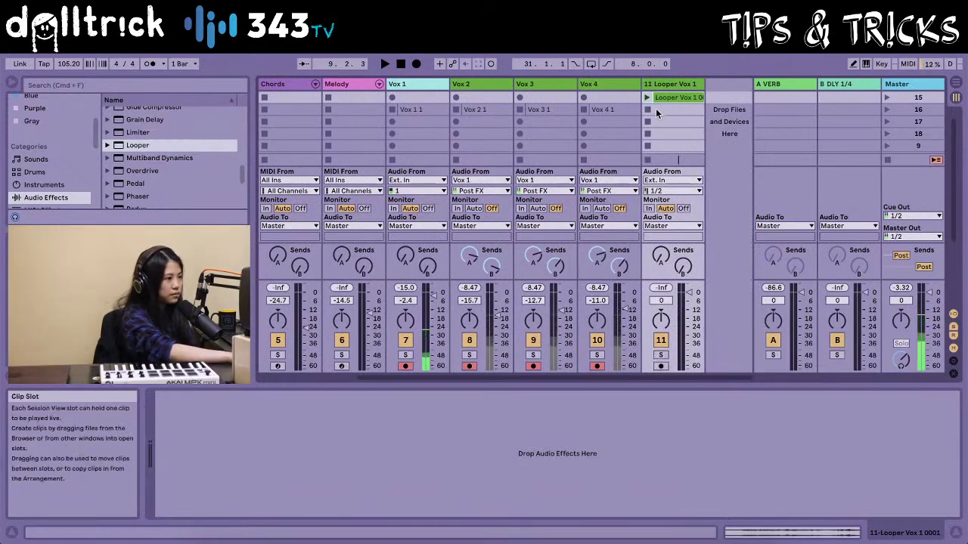
left_click(648, 98)
left_click(674, 99)
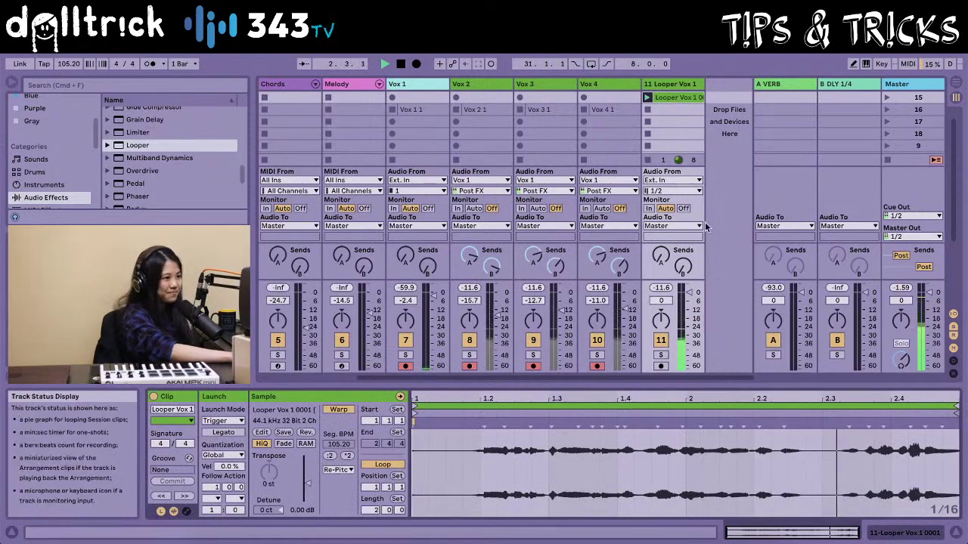
left_click_drag(687, 293, 687, 326)
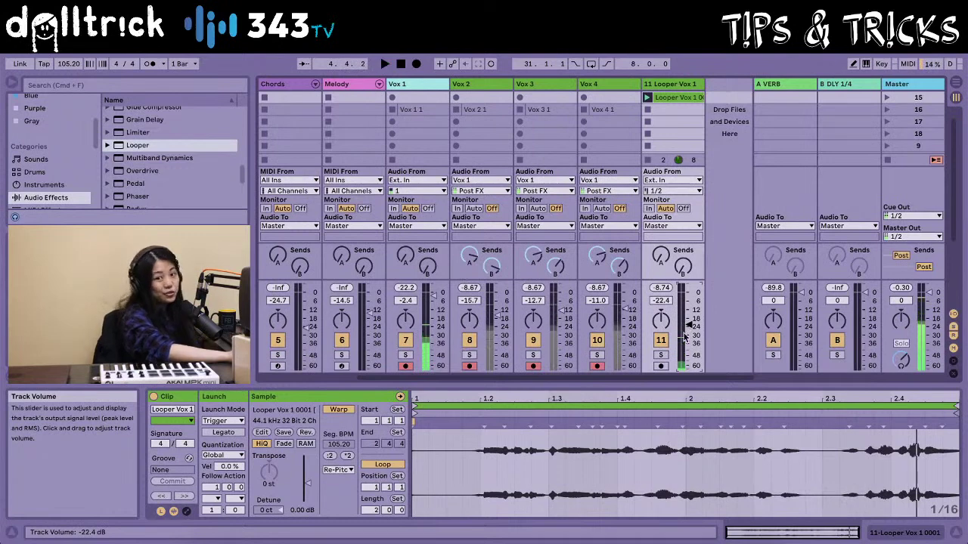